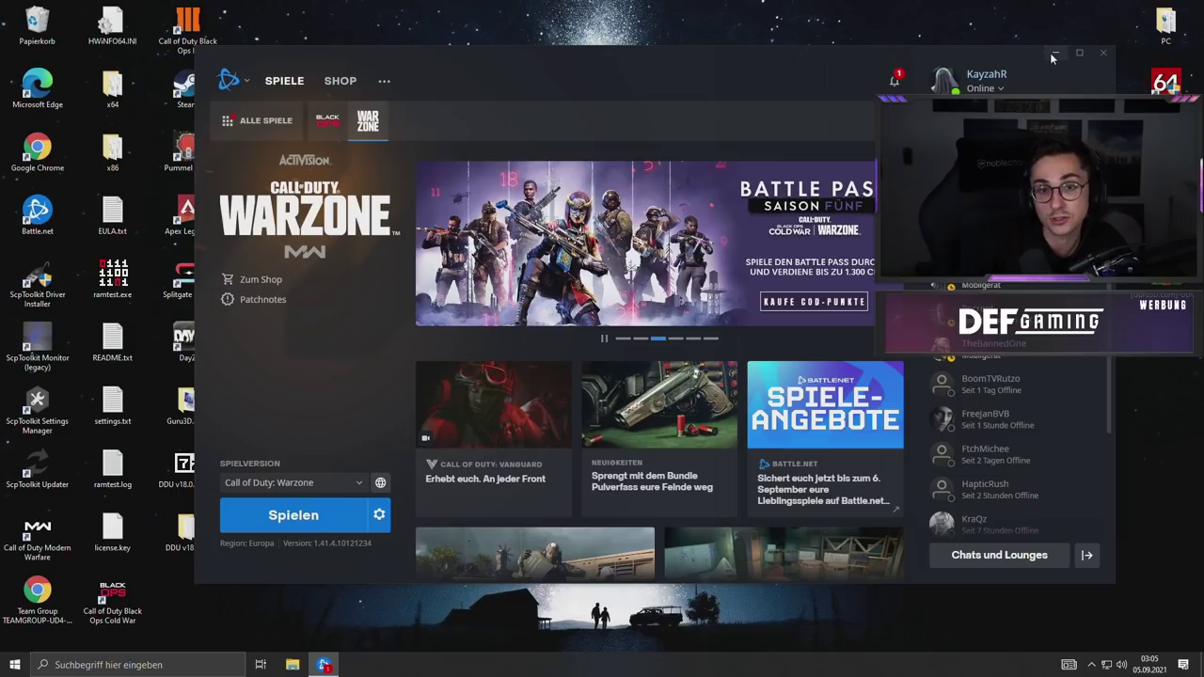
Open the Battle.net settings and set the window-close behaviour to "Battle.net auf den Infobereich minimieren".
left_click(983, 80)
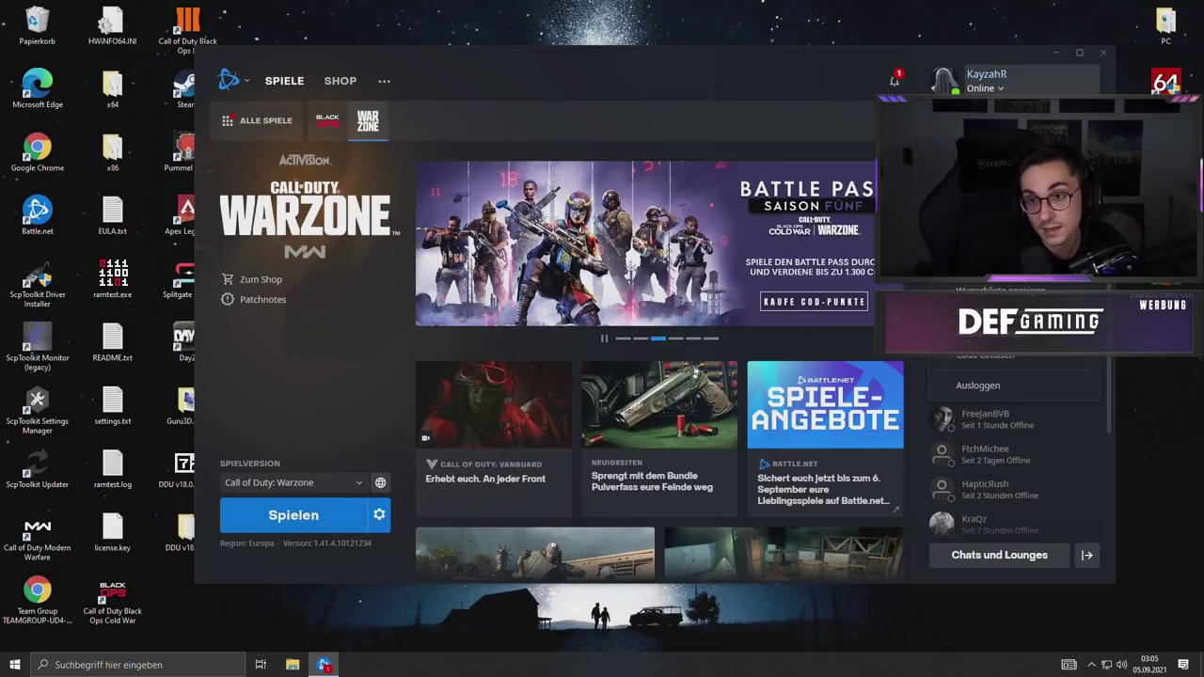
left_click(246, 82)
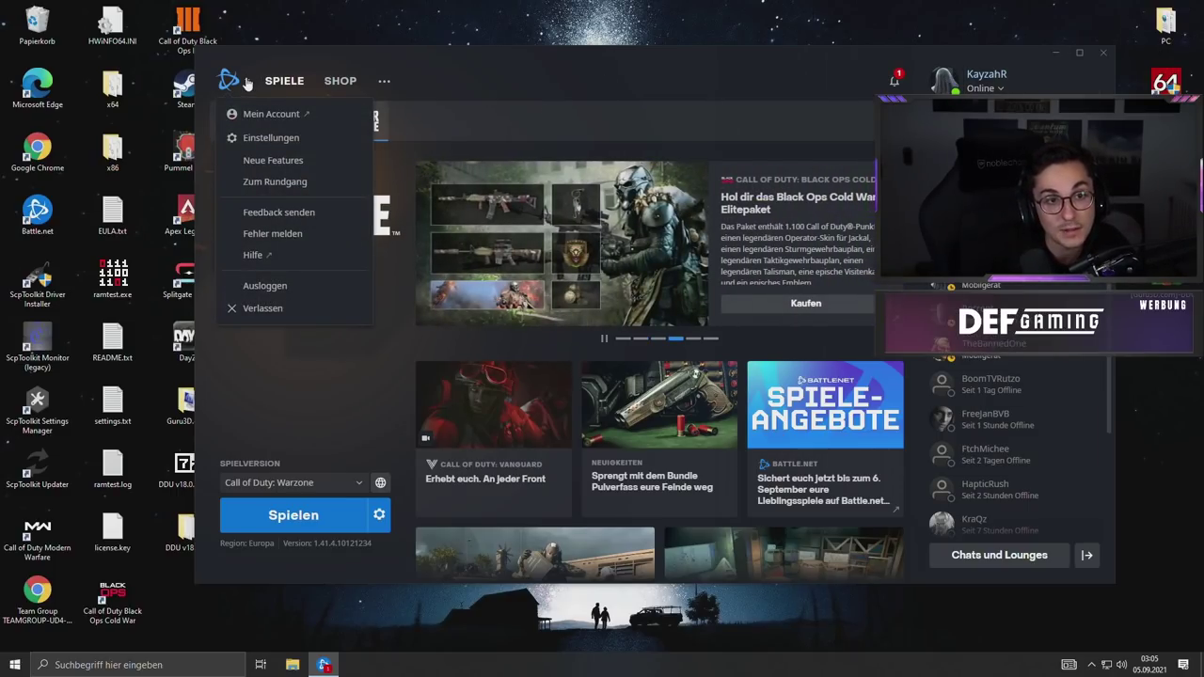
left_click(269, 137)
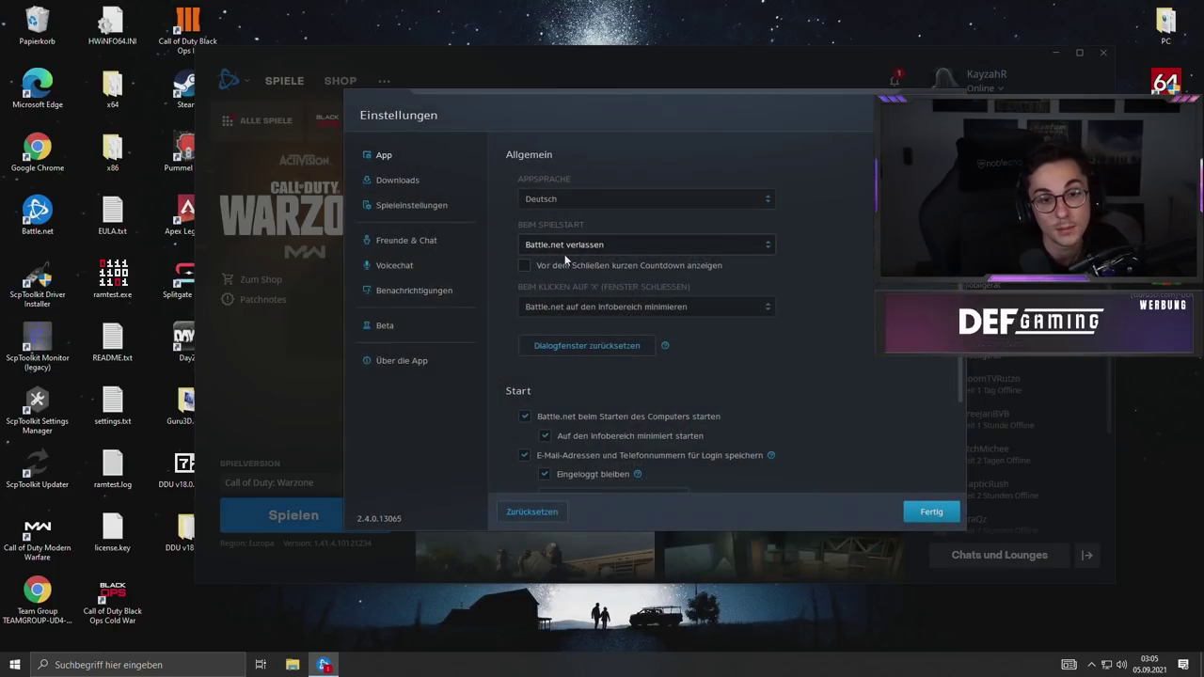
left_click(758, 308)
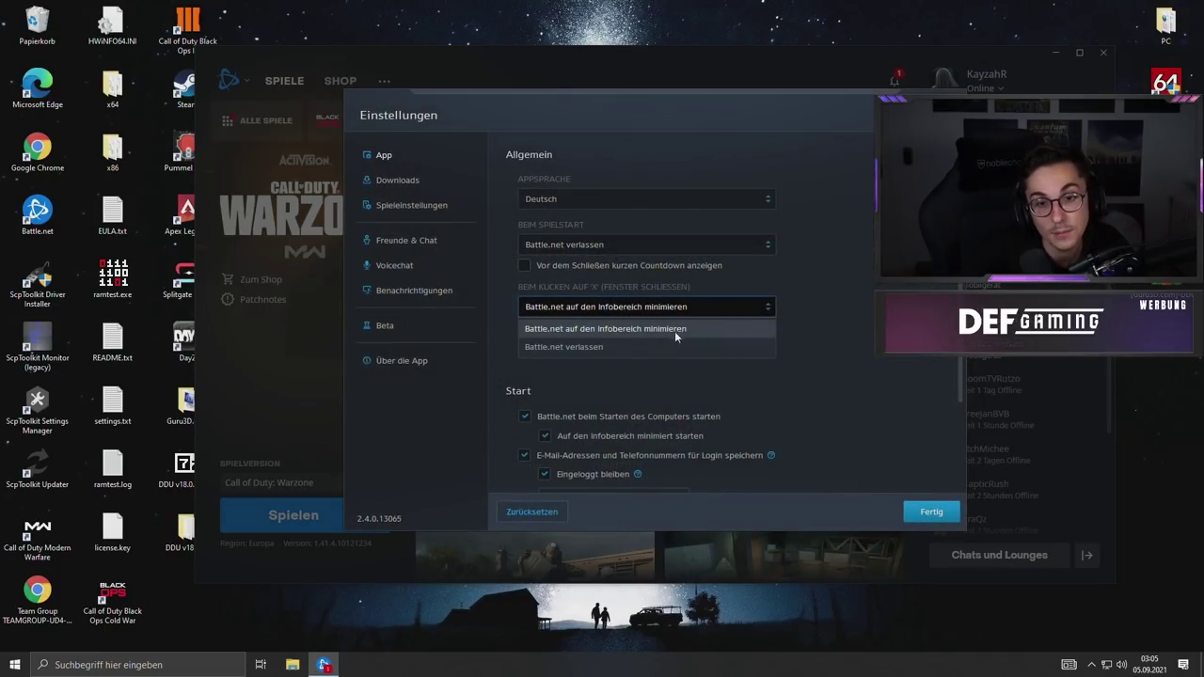
left_click(625, 328)
Check the options for Battle.net's behaviour at game start and the advanced functions in the app settings.
left_click(678, 247)
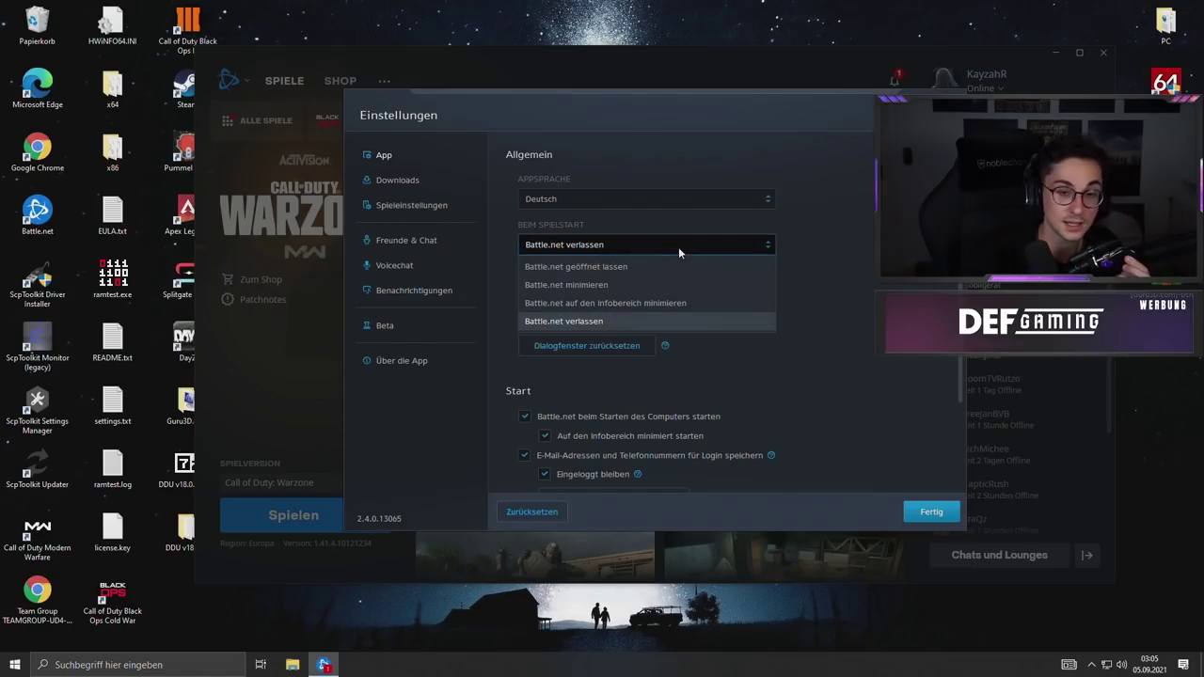
left_click(858, 251)
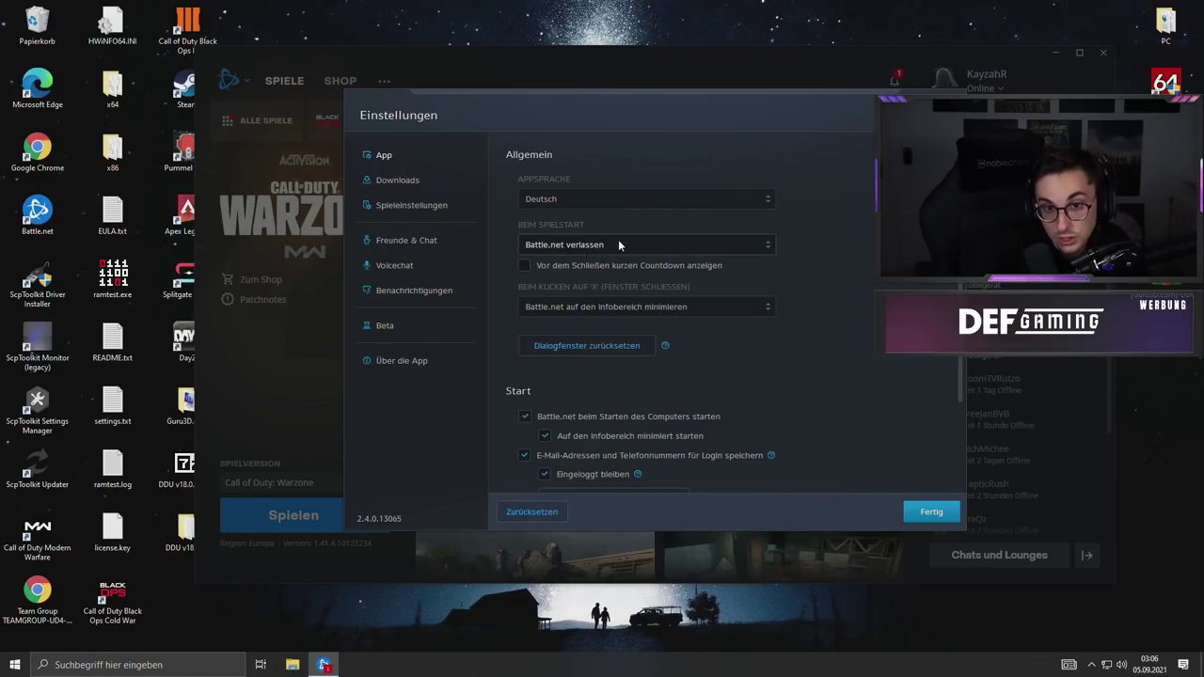
scroll(693, 278, "down", 2)
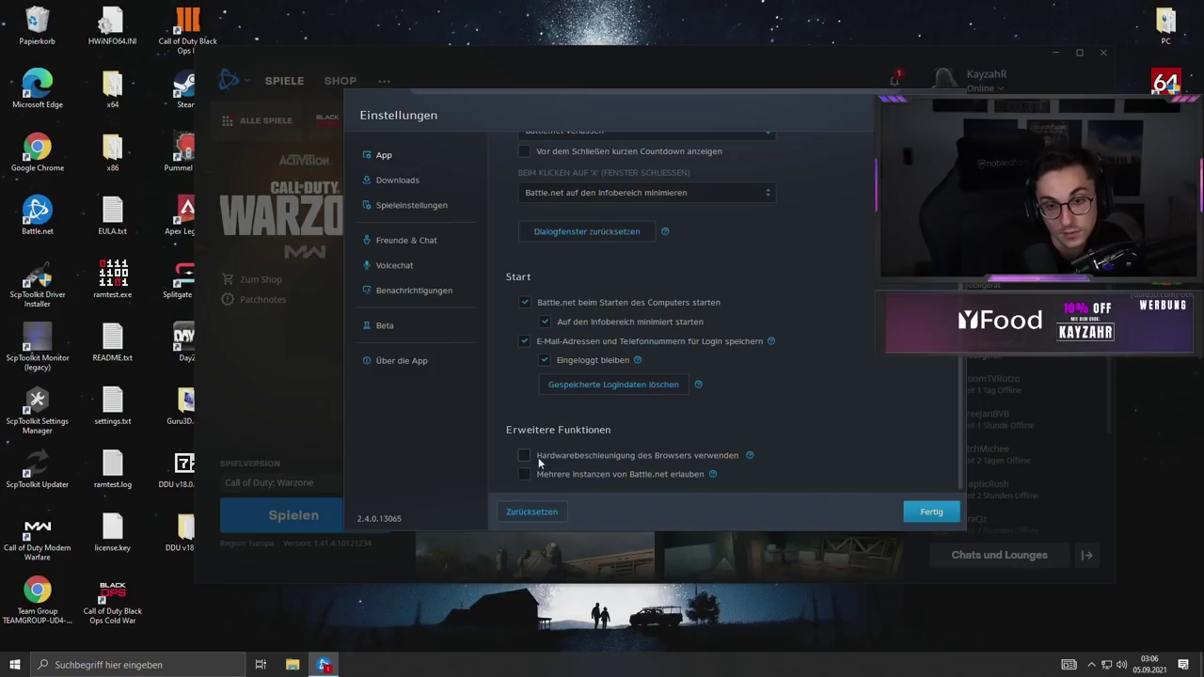
Look through the Downloads settings, leave the settings dialog and minimise the Battle.net window.
left_click(402, 182)
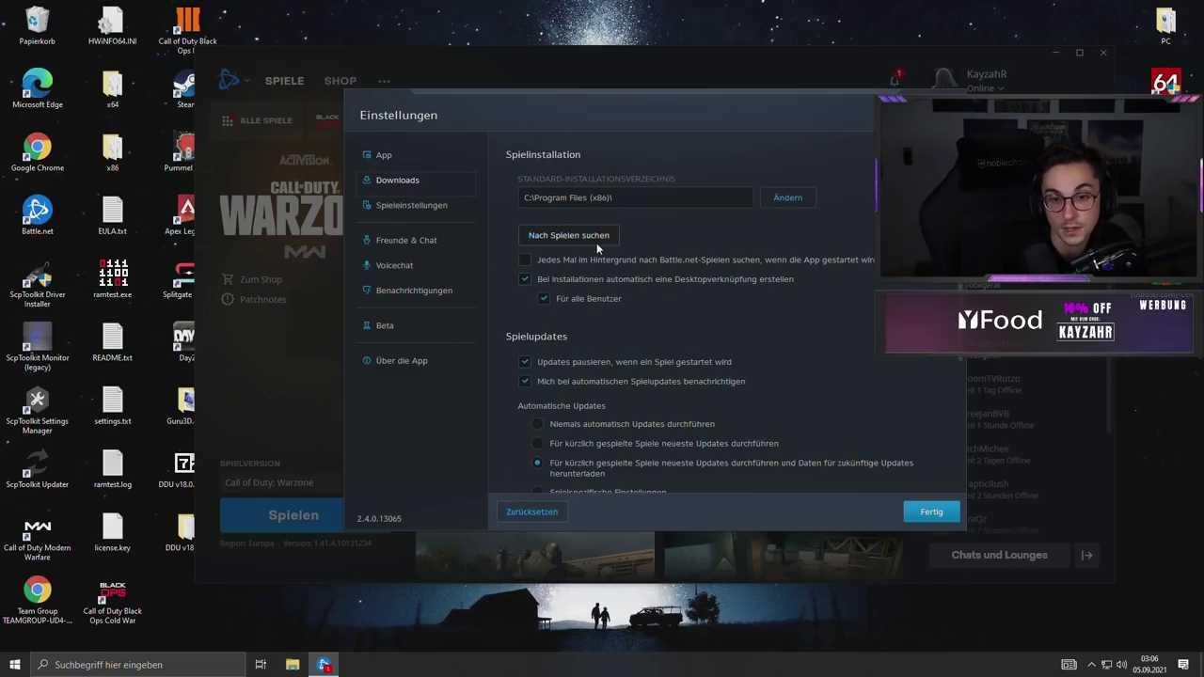
scroll(628, 313, "down", 3)
scroll(617, 264, "up", 3)
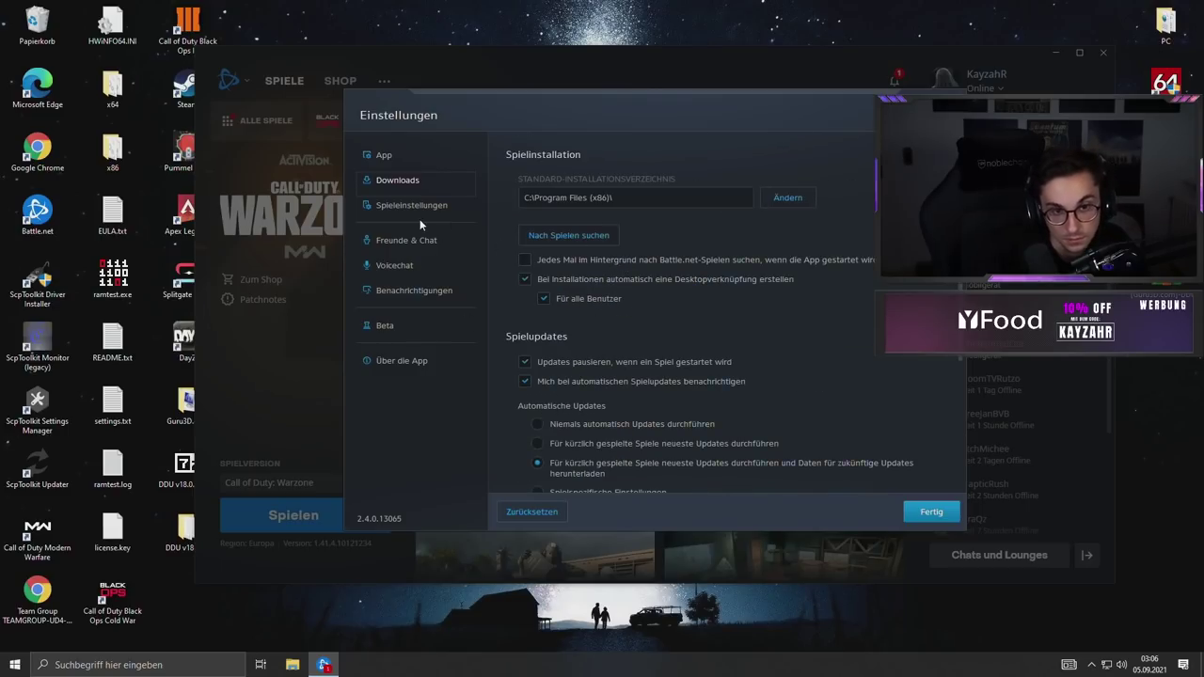
left_click(399, 163)
key("Escape")
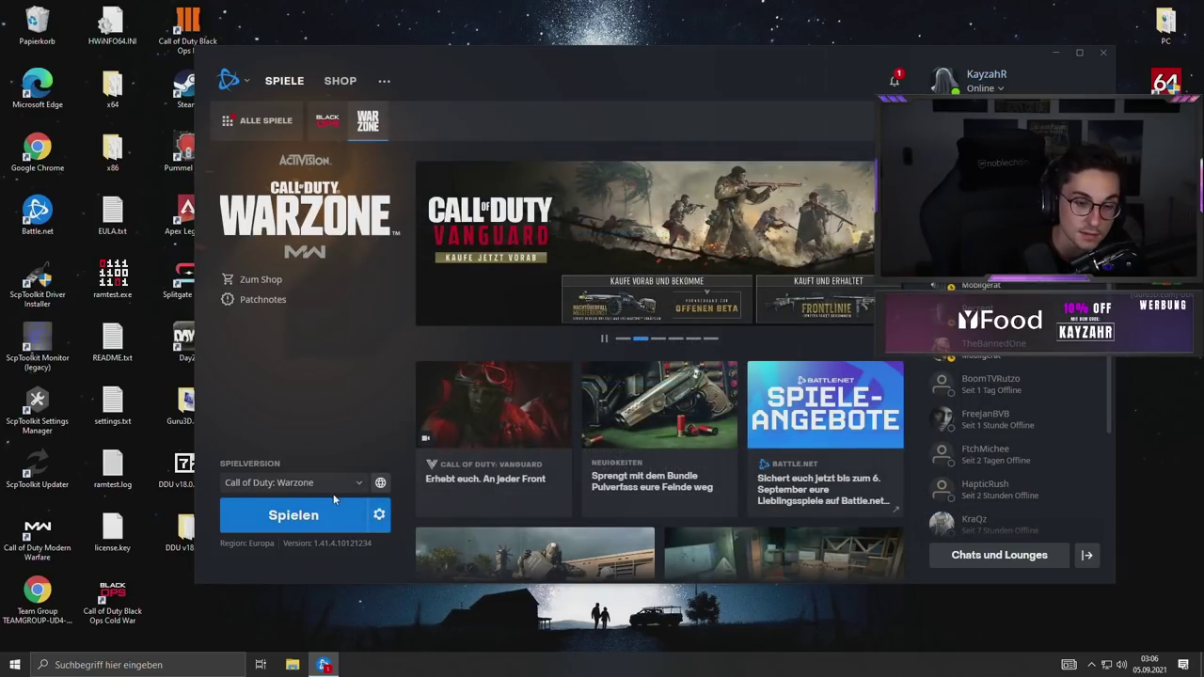
left_click(1060, 54)
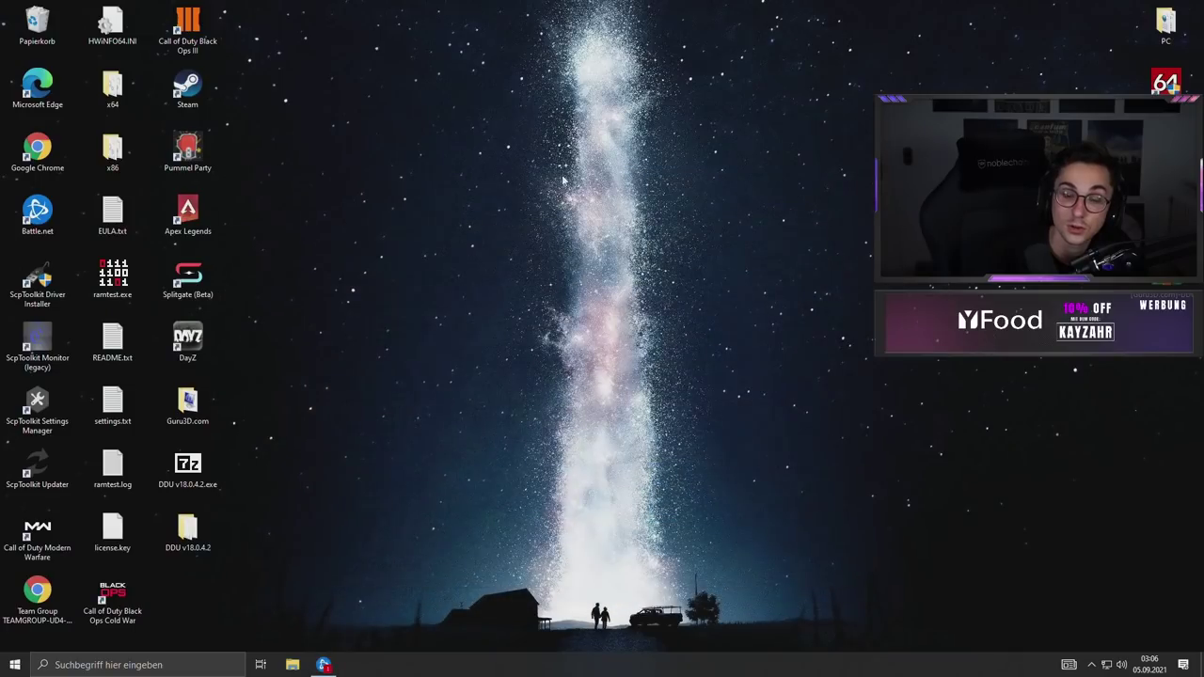
Open the NVIDIA Systemsteuerung from the desktop and show the global settings of "3D-Einstellungen verwalten".
right_click(521, 194)
left_click(536, 280)
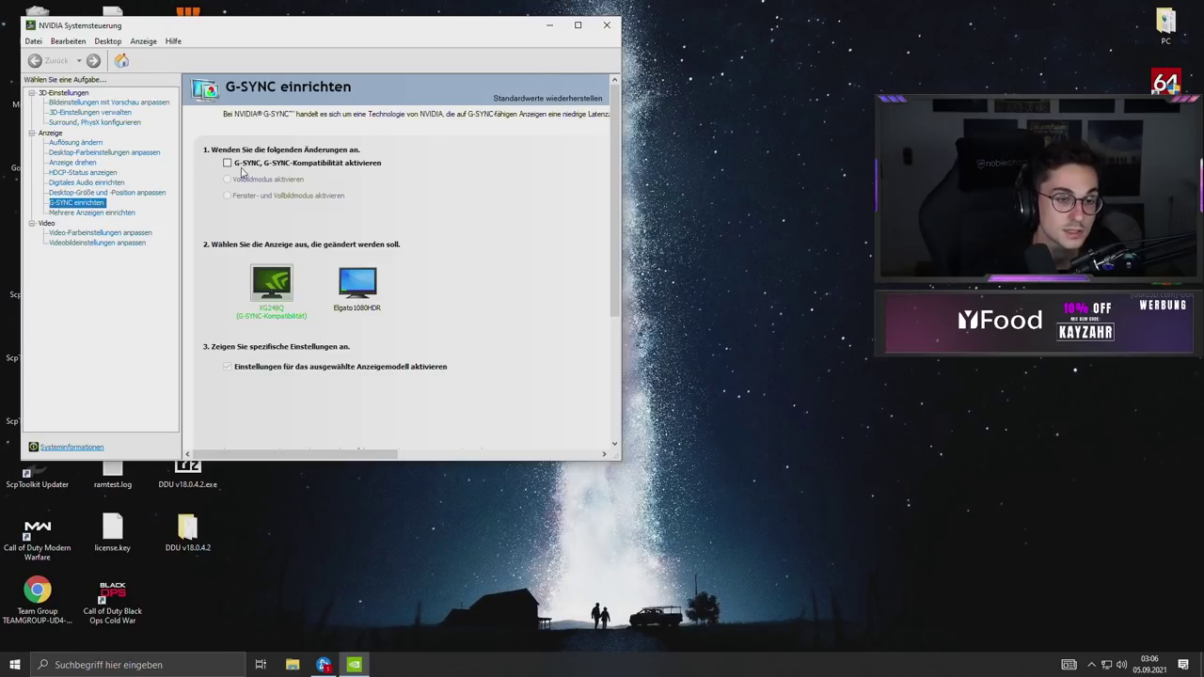
left_click(94, 112)
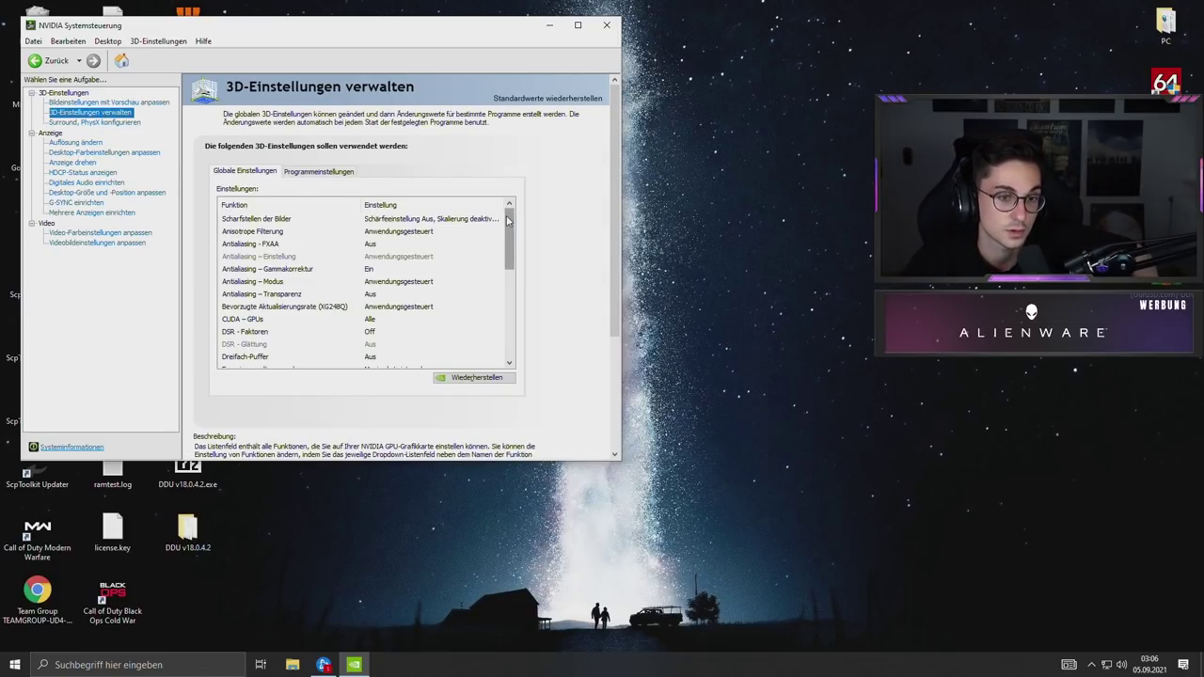
Set the global Energieverwaltungsmodus to "Maximale Leistung bevorzugen".
left_click_drag(507, 218, 511, 273)
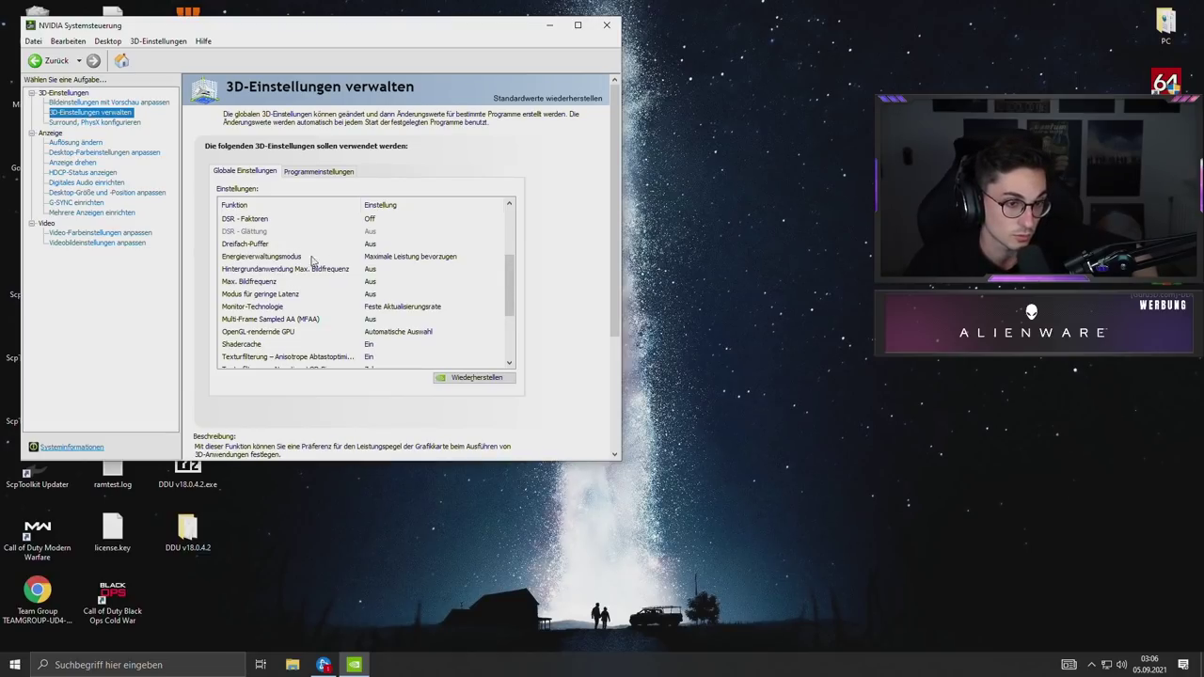
left_click(404, 258)
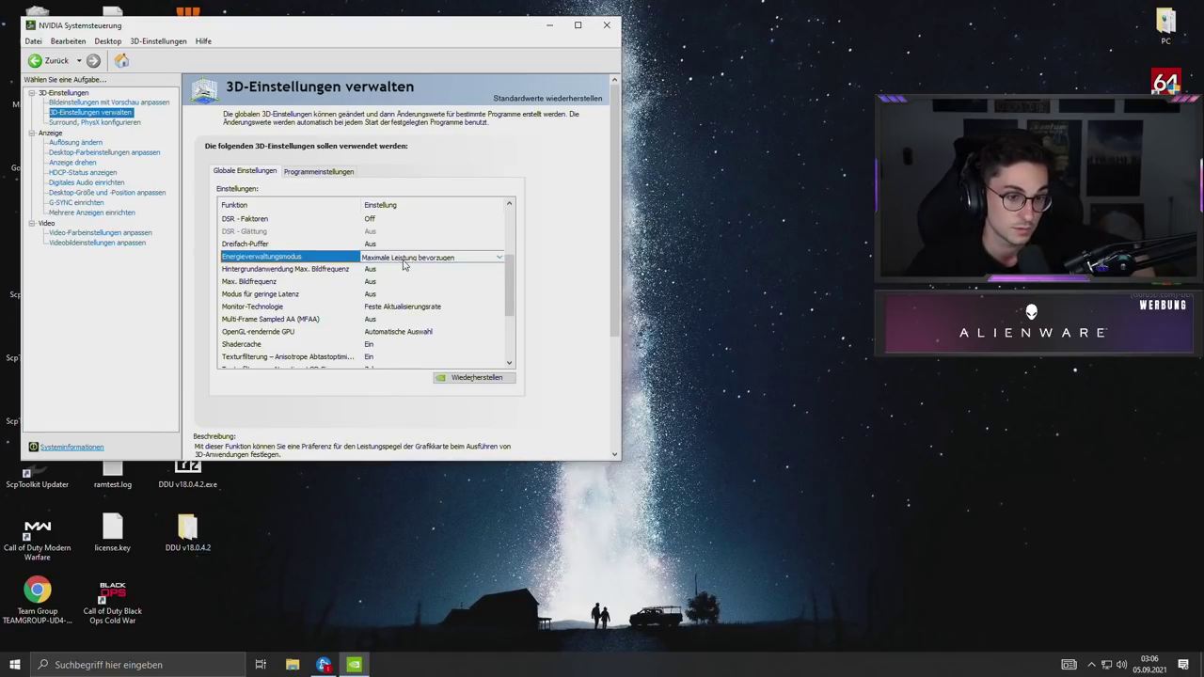
left_click(414, 259)
left_click(417, 279)
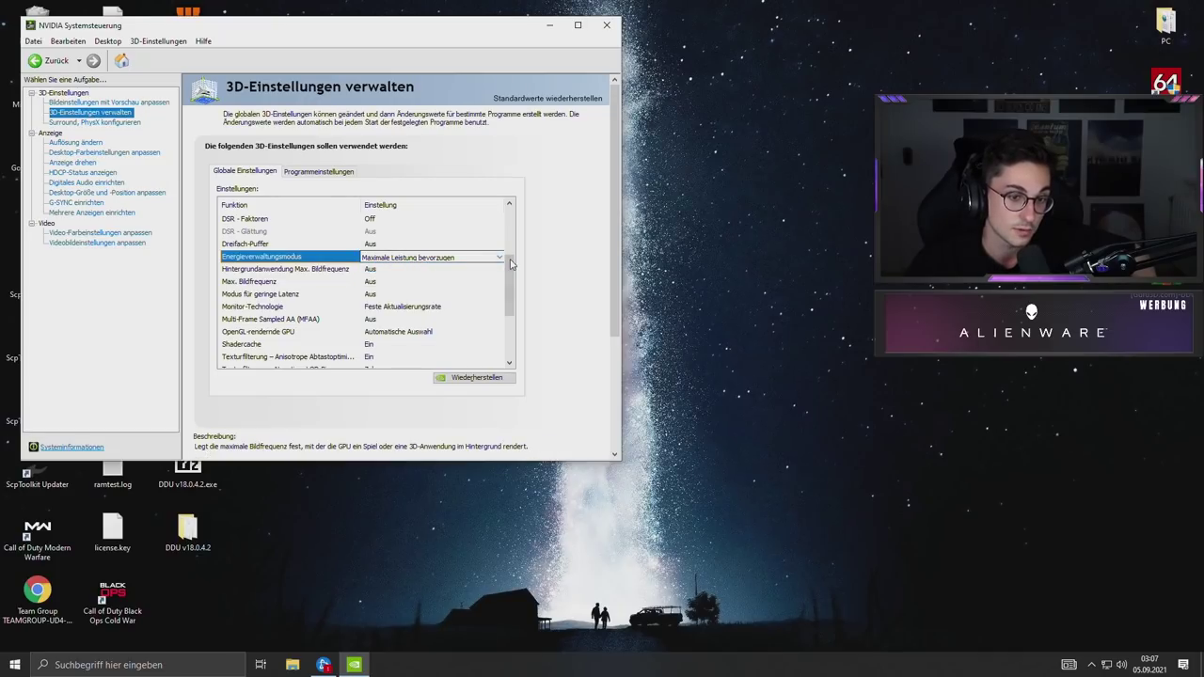
Set the OpenGL-rendernde GPU to NVIDIA GeForce RTX 3080 and apply the change.
left_click_drag(512, 280, 517, 312)
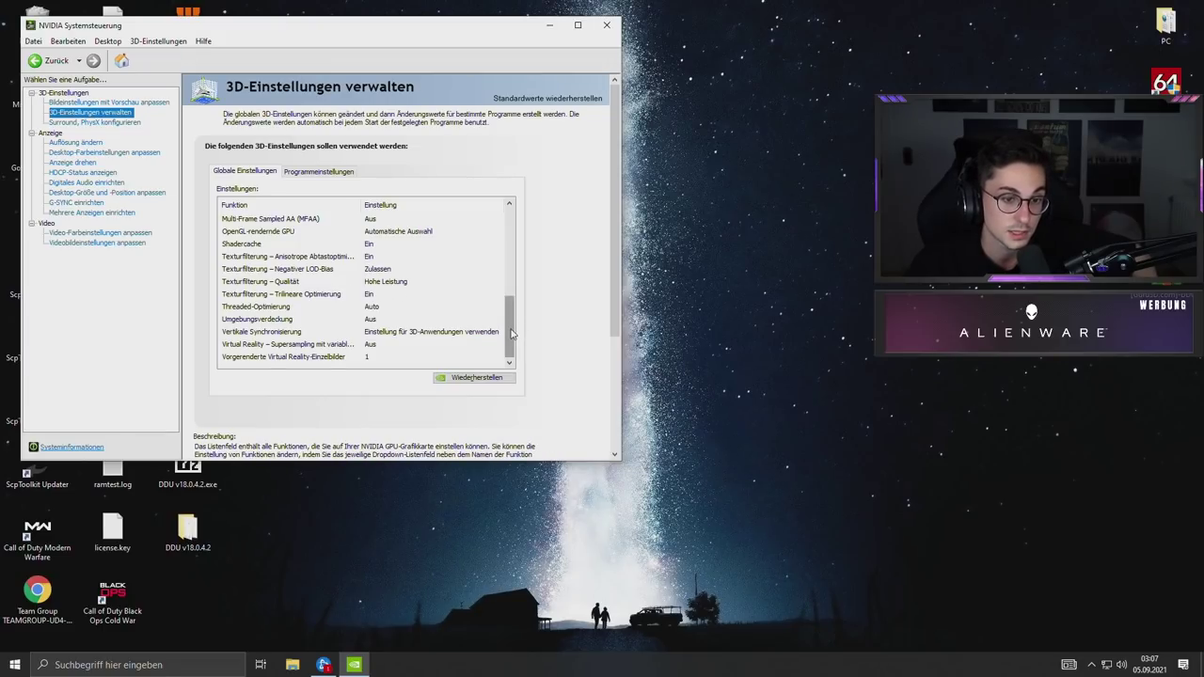
left_click_drag(511, 336, 507, 291)
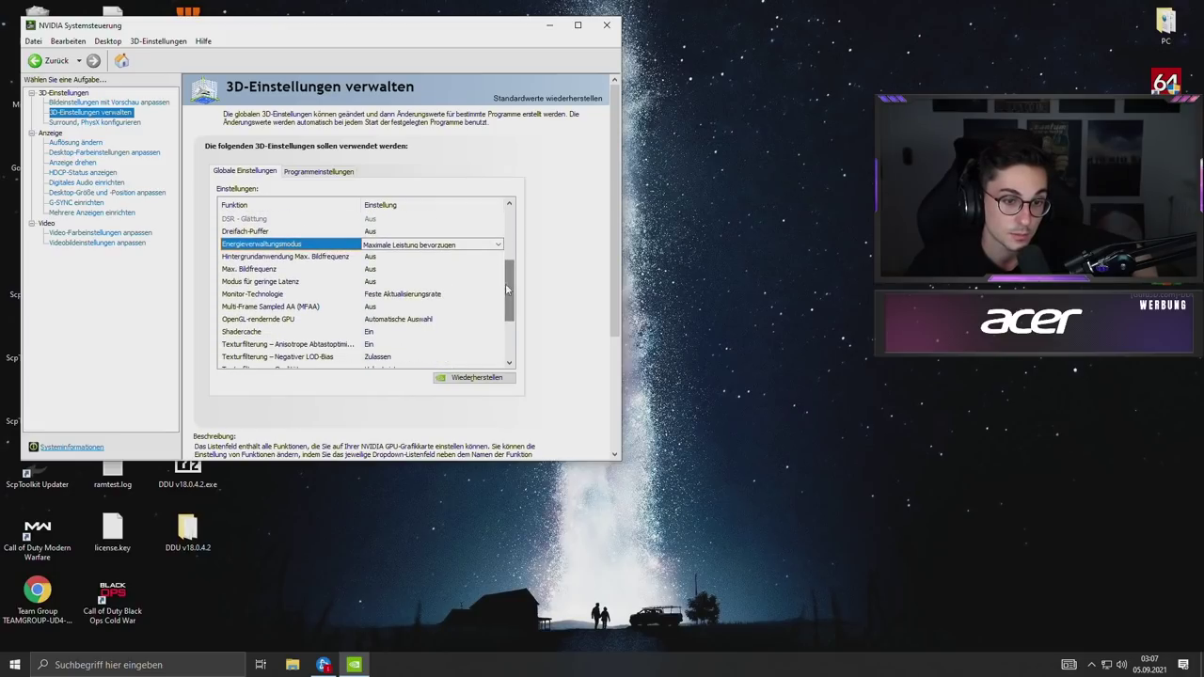
left_click(402, 320)
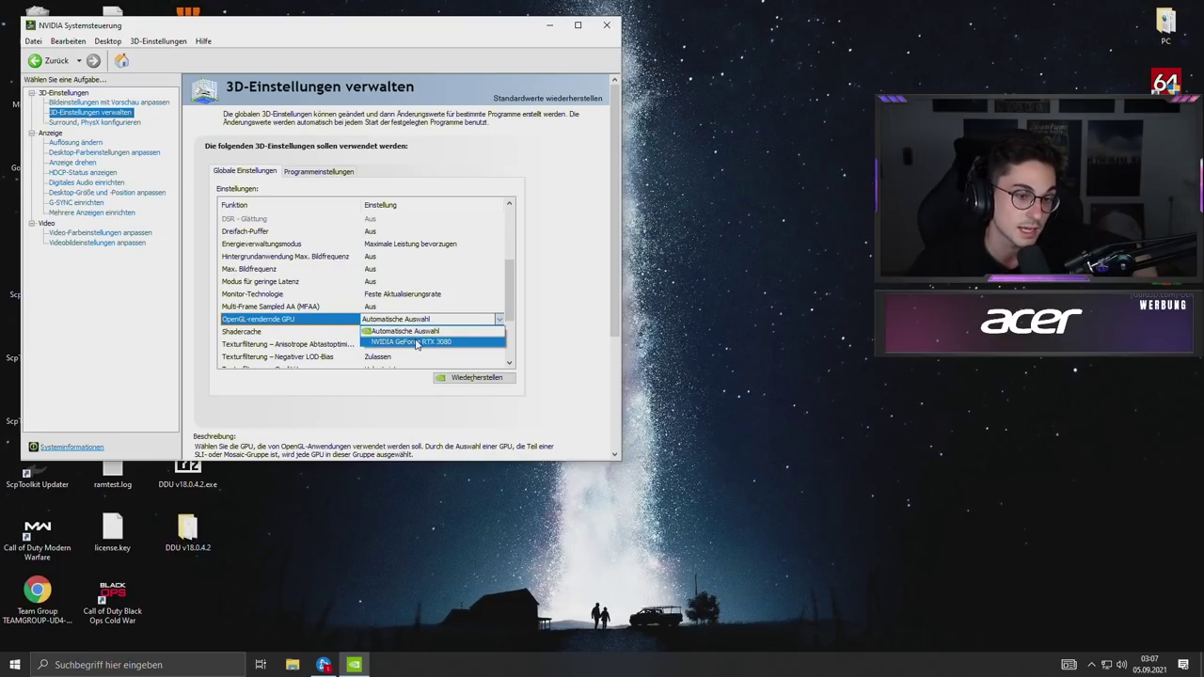
left_click(411, 341)
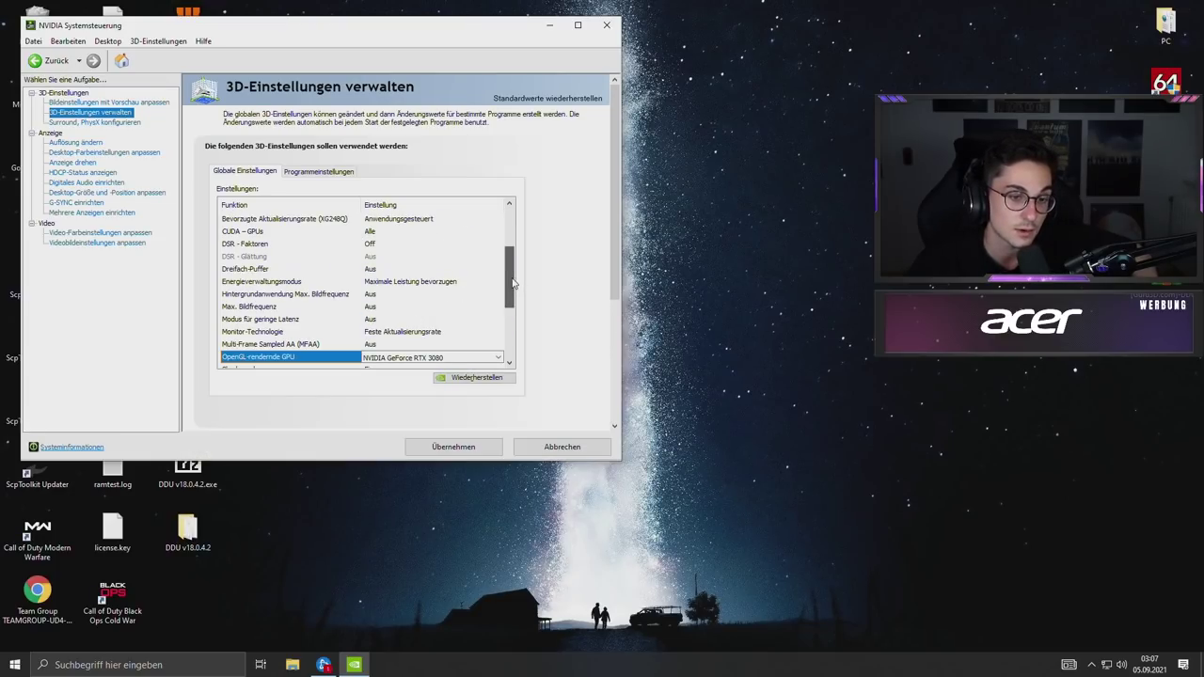
left_click_drag(511, 292, 511, 318)
left_click(473, 448)
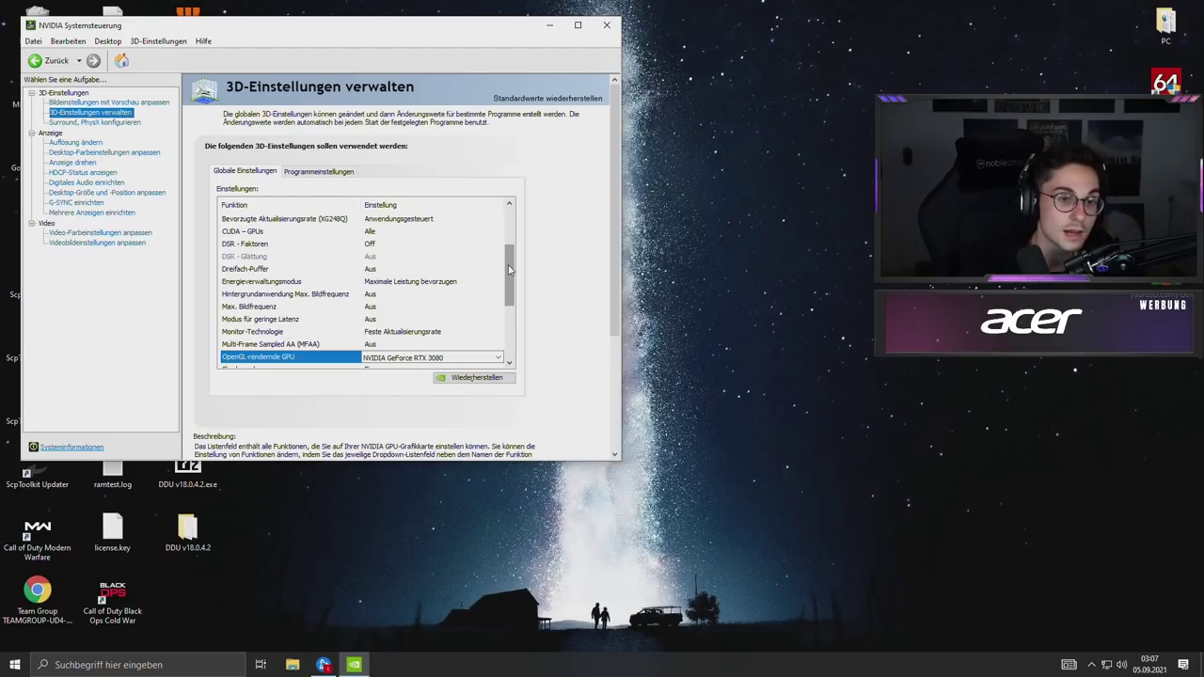
Review the complete list of global 3D settings, including texture filtering and vertical sync, and close the NVIDIA Systemsteuerung.
left_click_drag(508, 271, 509, 280)
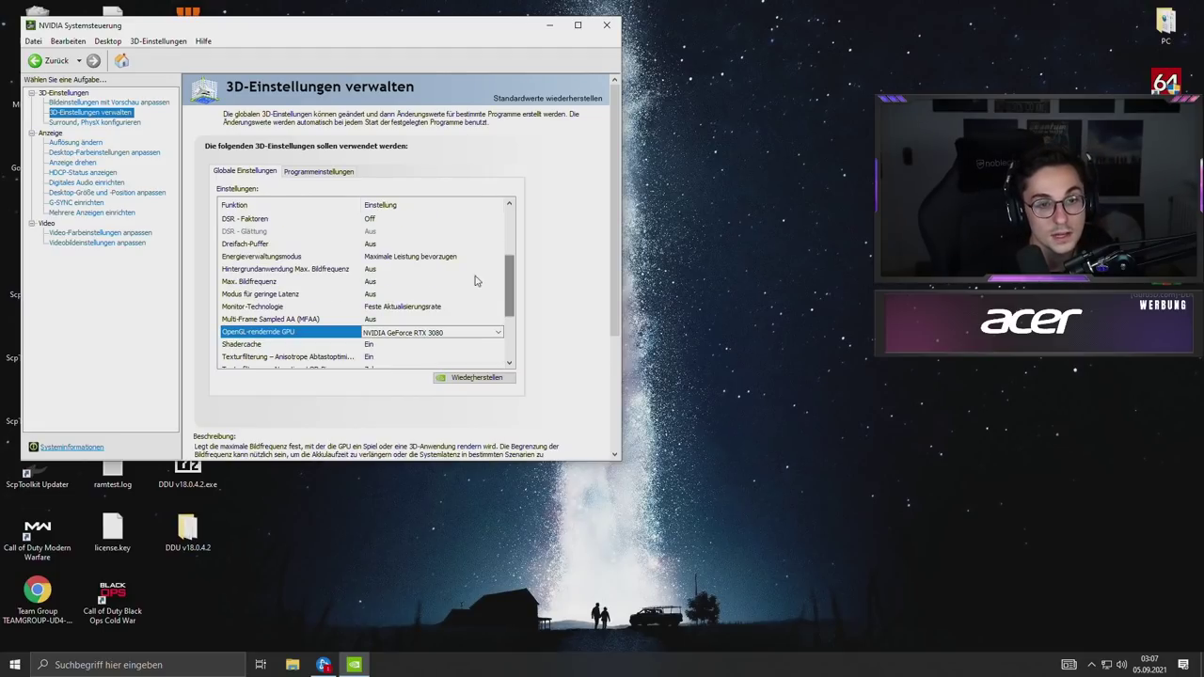
scroll(511, 285, "down", 2)
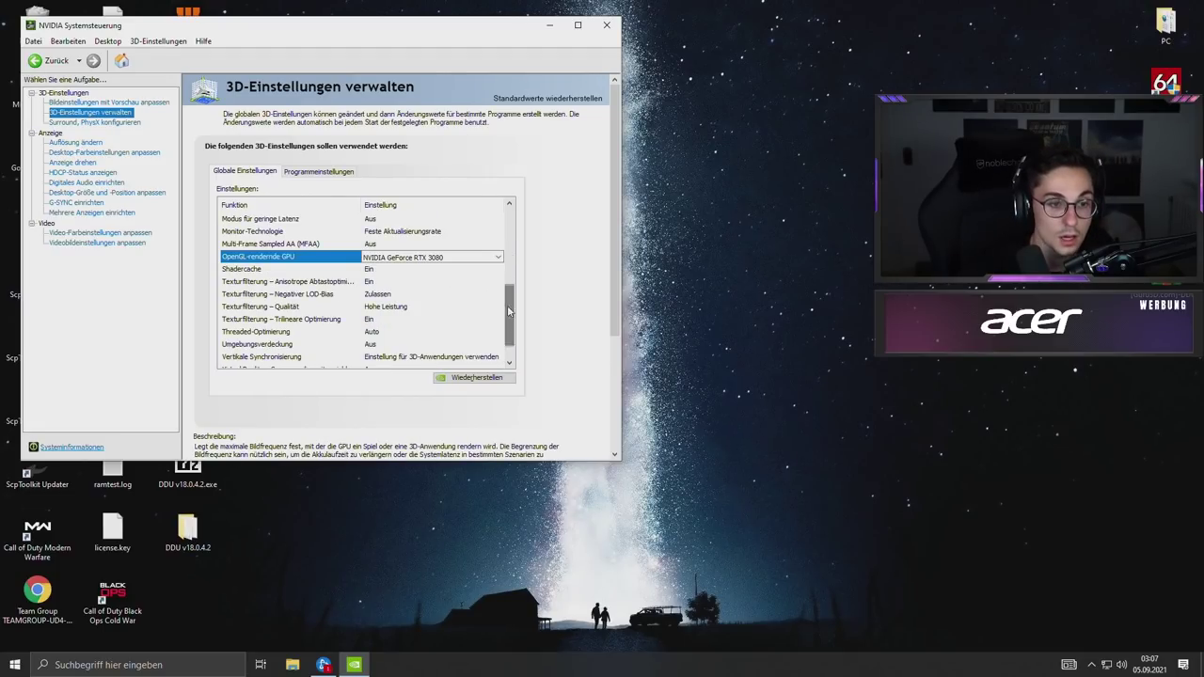
scroll(513, 308, "down", 1)
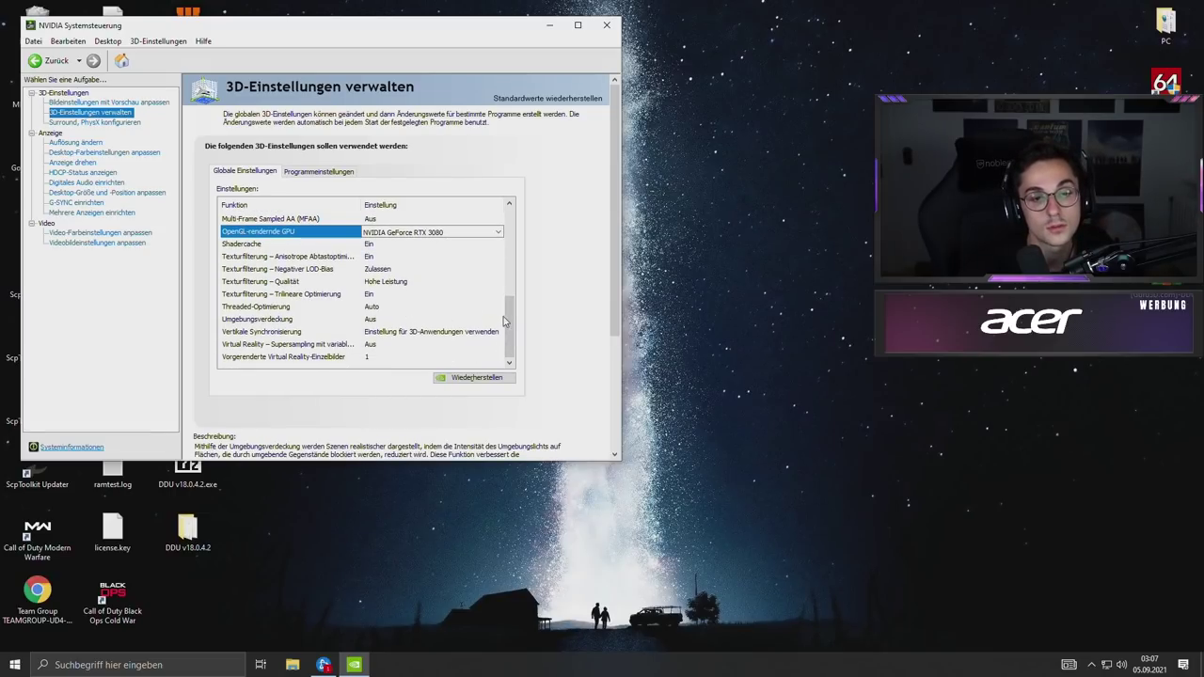
left_click_drag(509, 325, 512, 221)
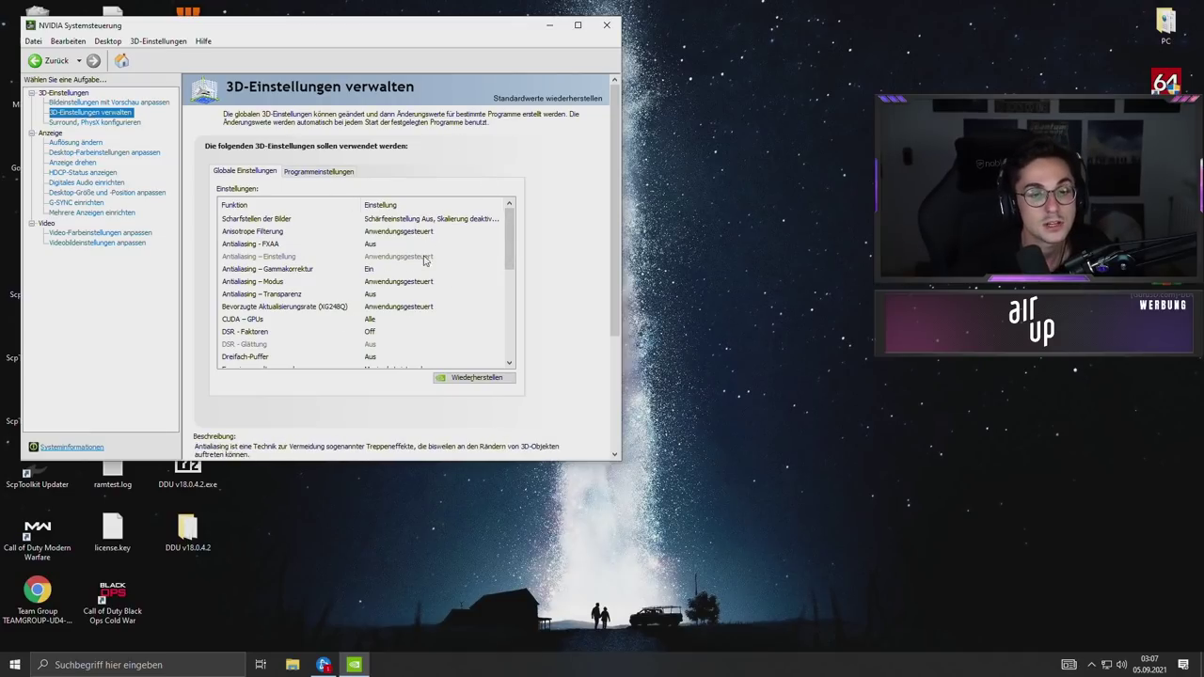
scroll(426, 273, "down", 4)
left_click(429, 295)
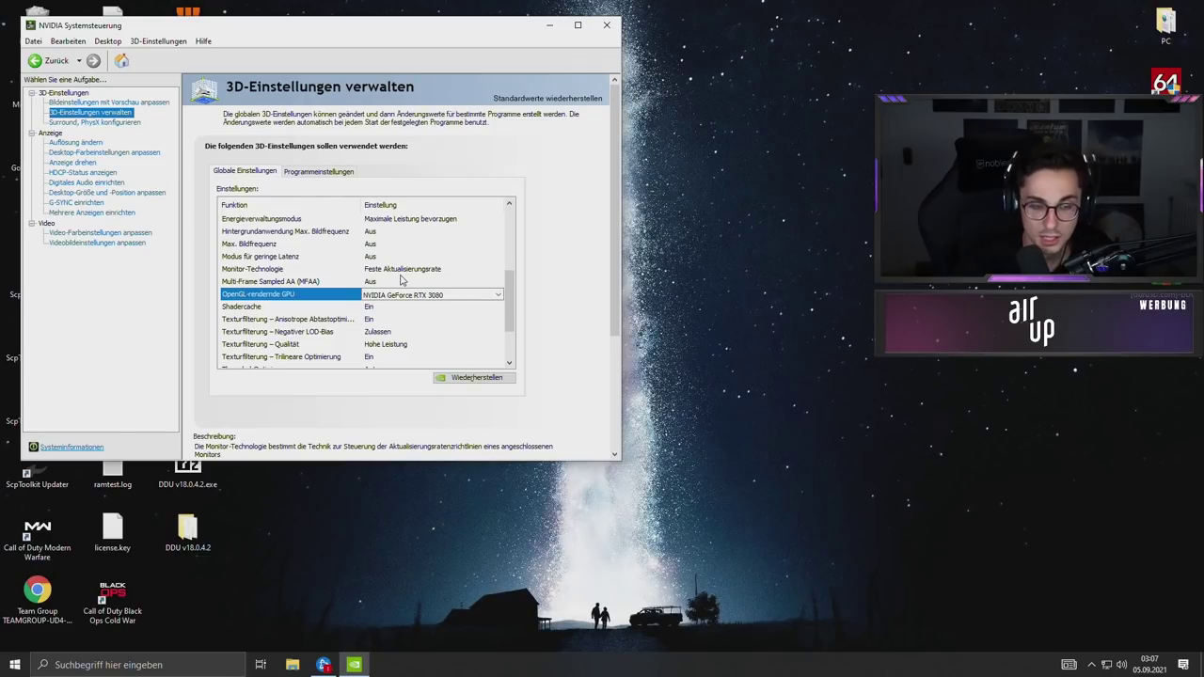
scroll(399, 292, "down", 2)
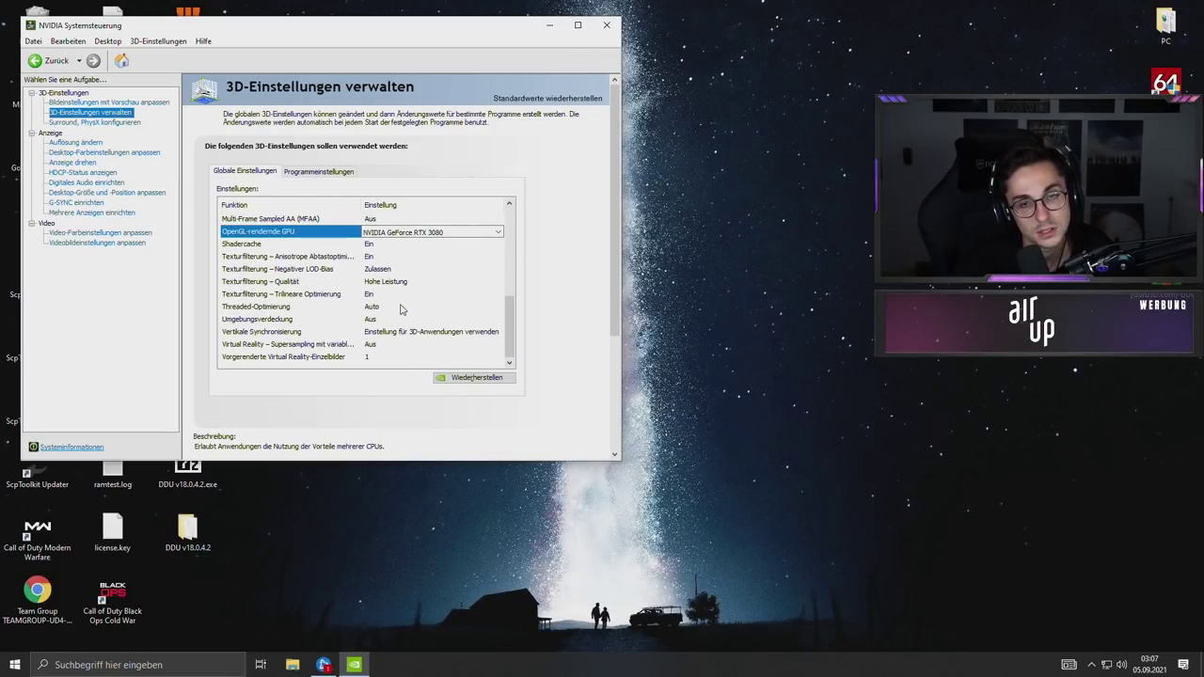
left_click(608, 26)
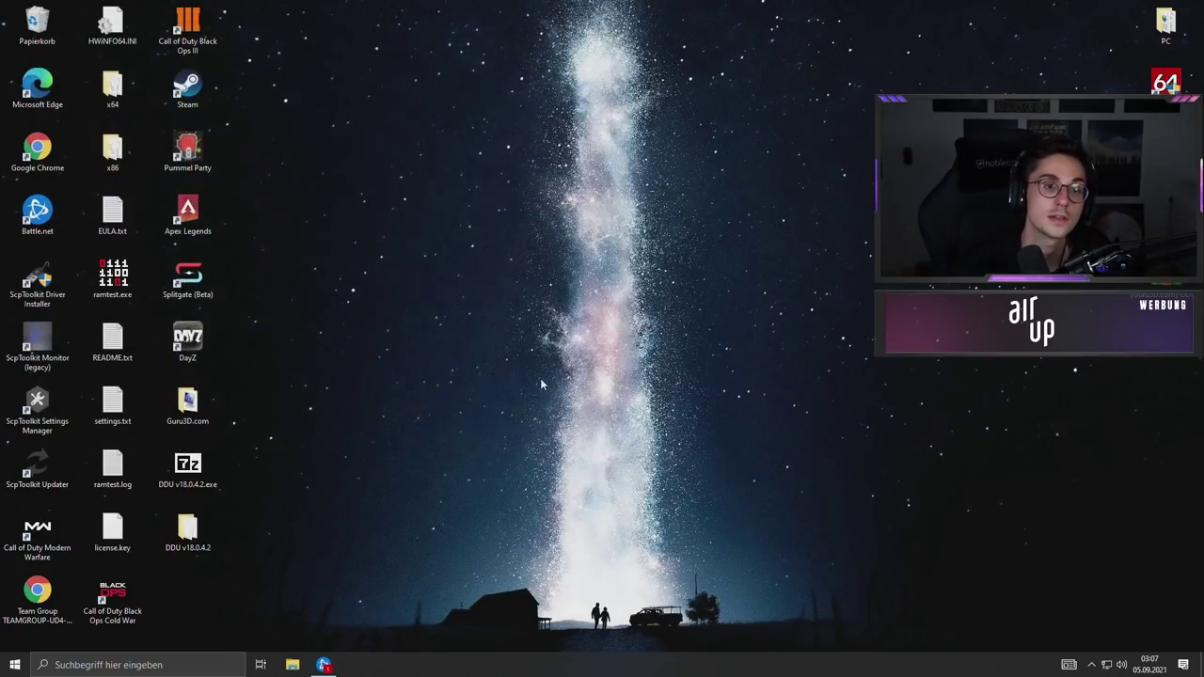
right_click(522, 200)
left_click(450, 205)
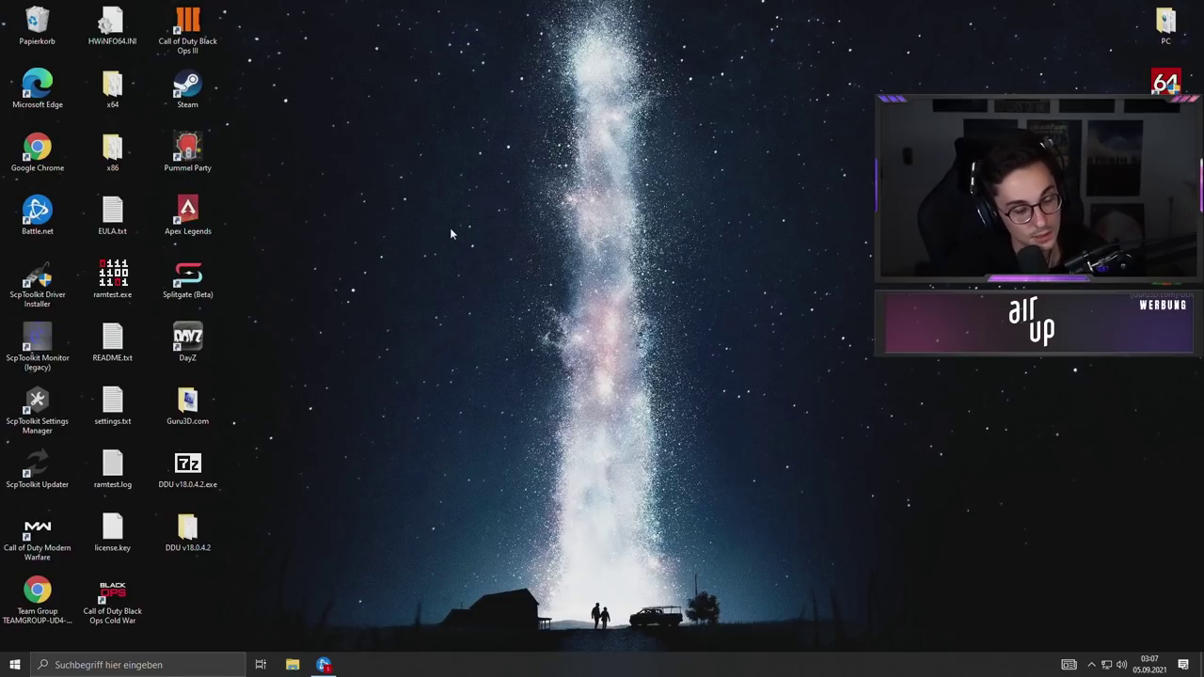
Find and open the Hintergrund-Apps settings by searching Windows for "hintergrund", and check the switch for running apps in the background.
key("super+s")
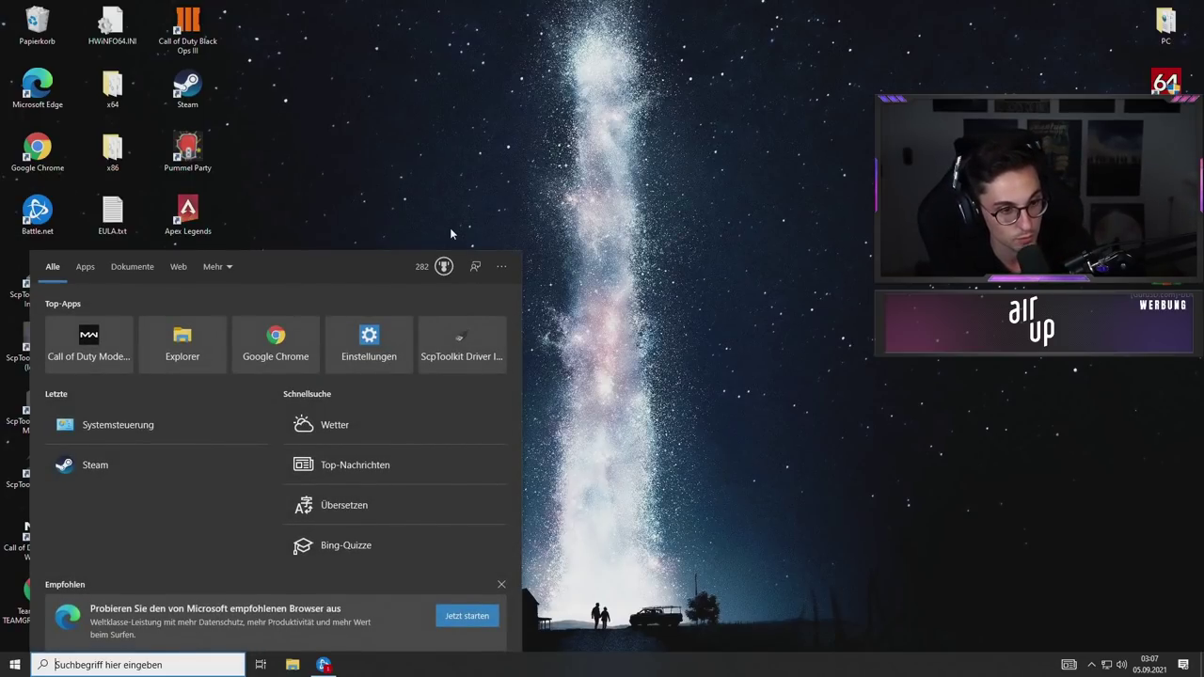
type("stan")
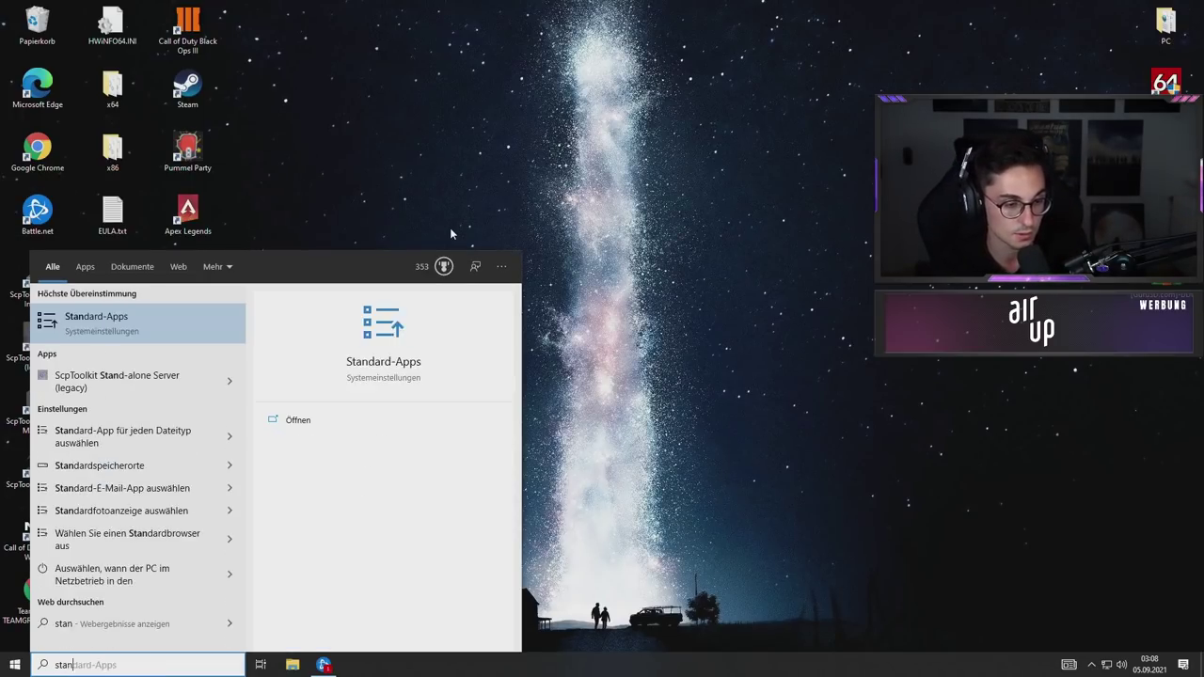
type("dard")
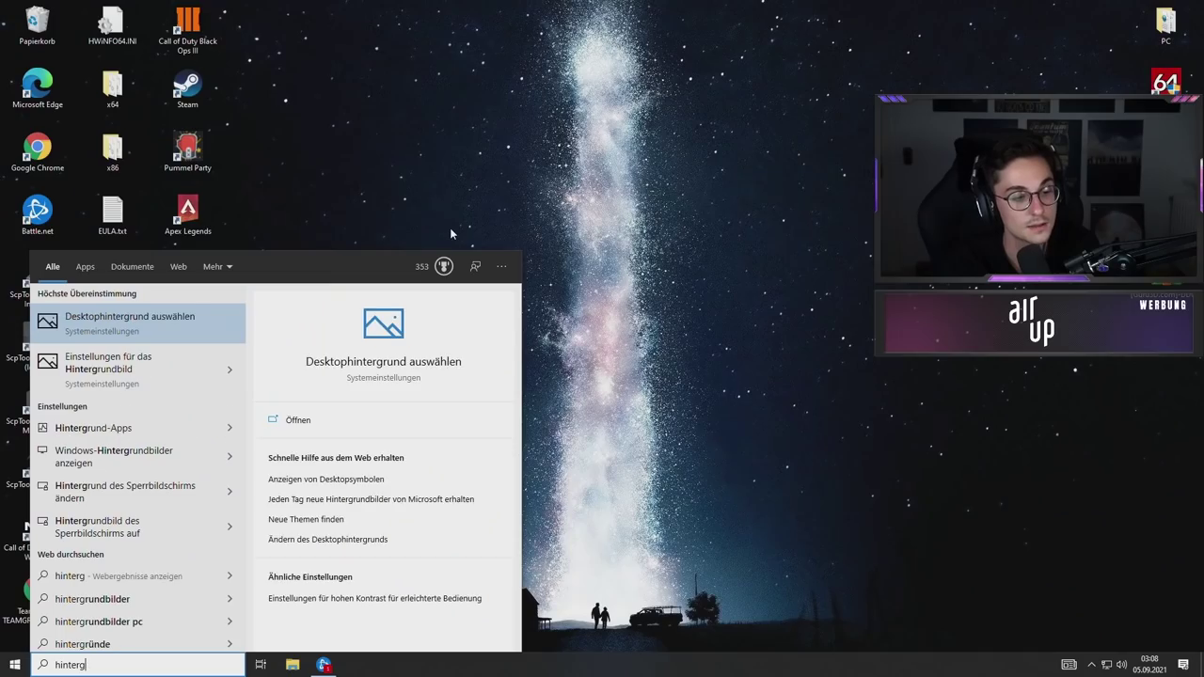
type("rund")
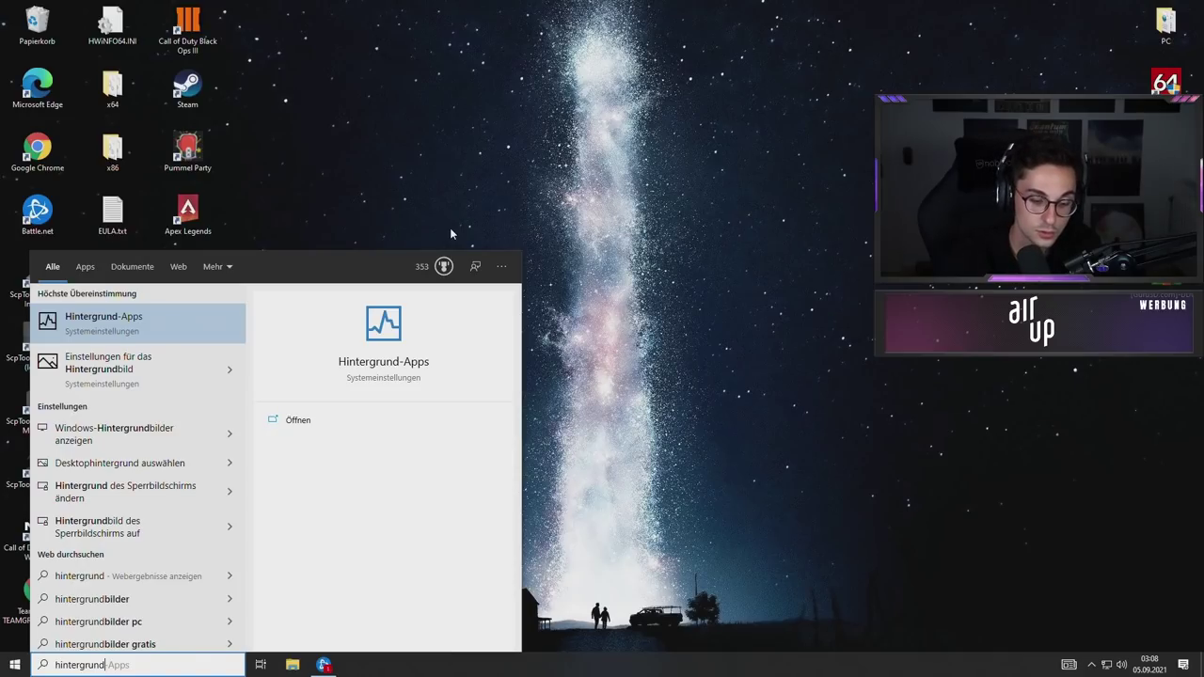
key("Return")
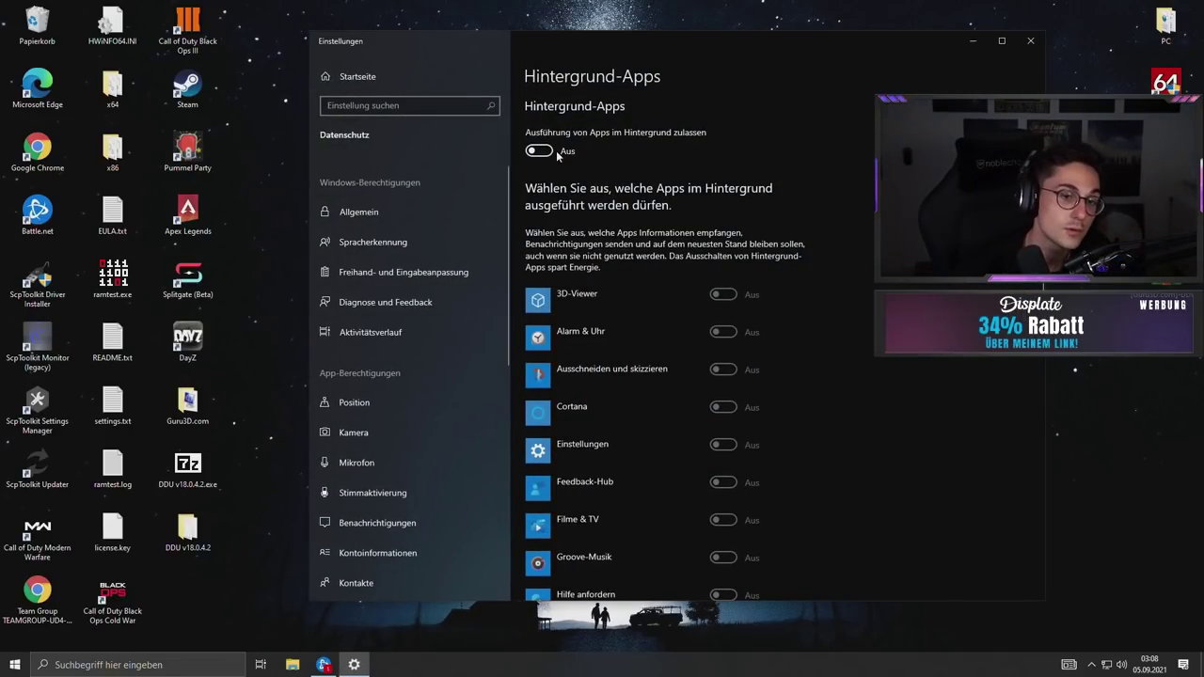
left_click(540, 151)
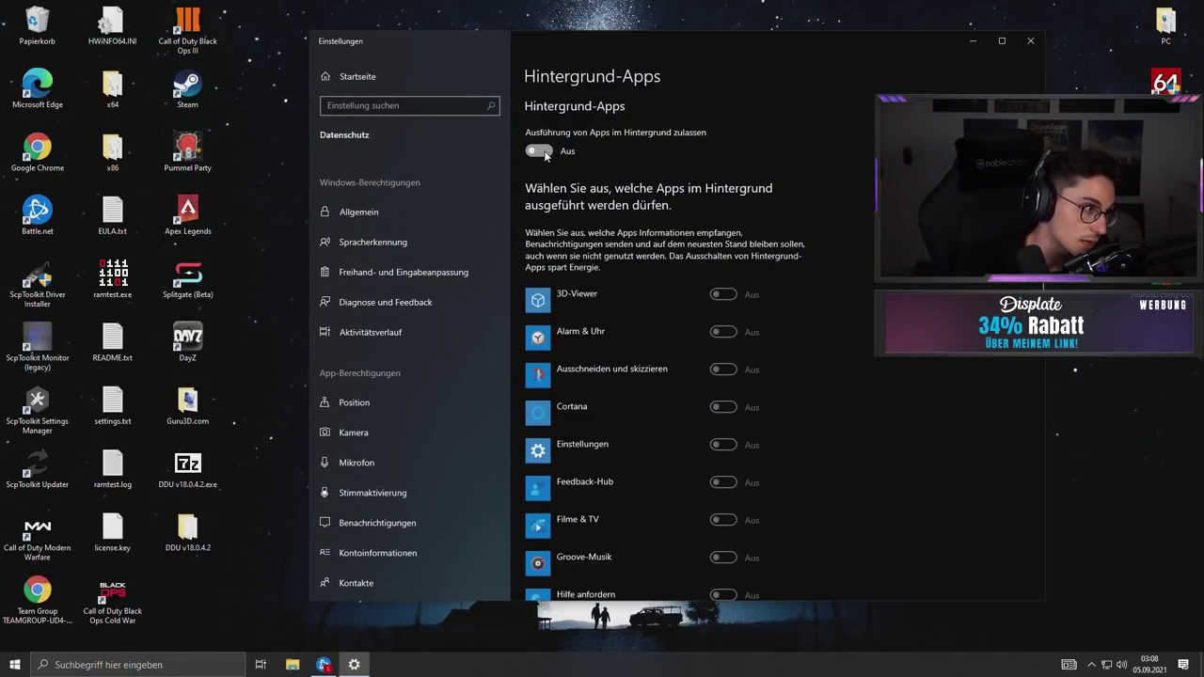
Switch off running apps in the background, check the list of affected apps, and close the Windows settings.
left_click(543, 153)
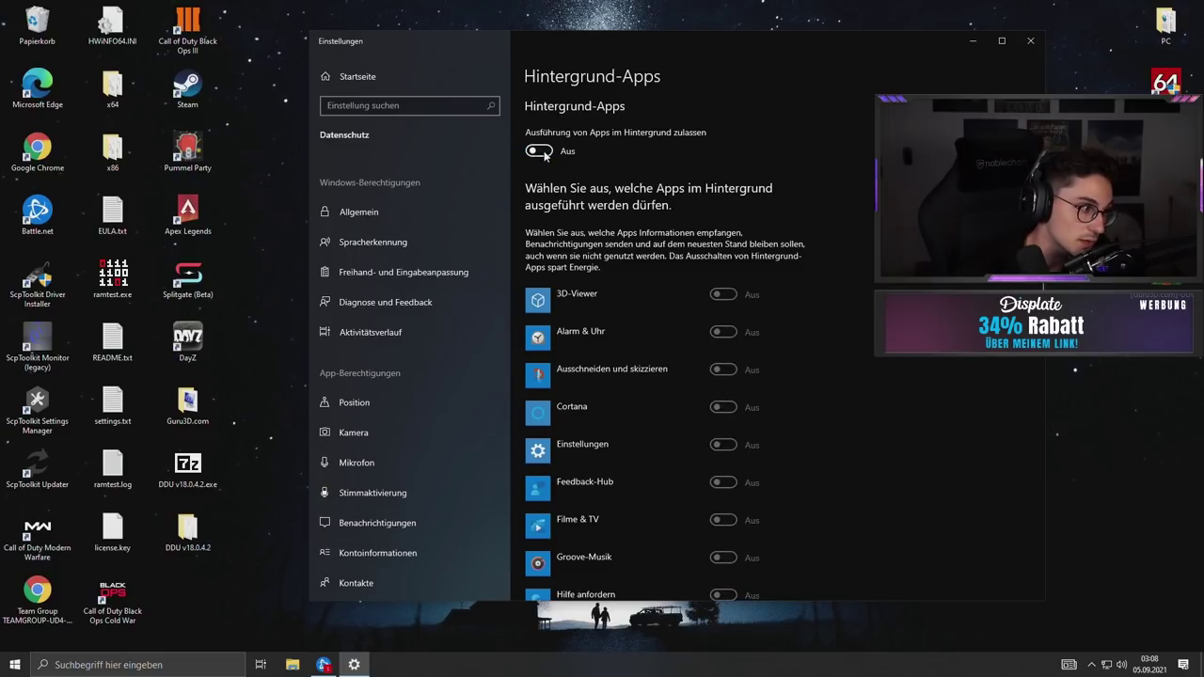
scroll(629, 365, "down", 10)
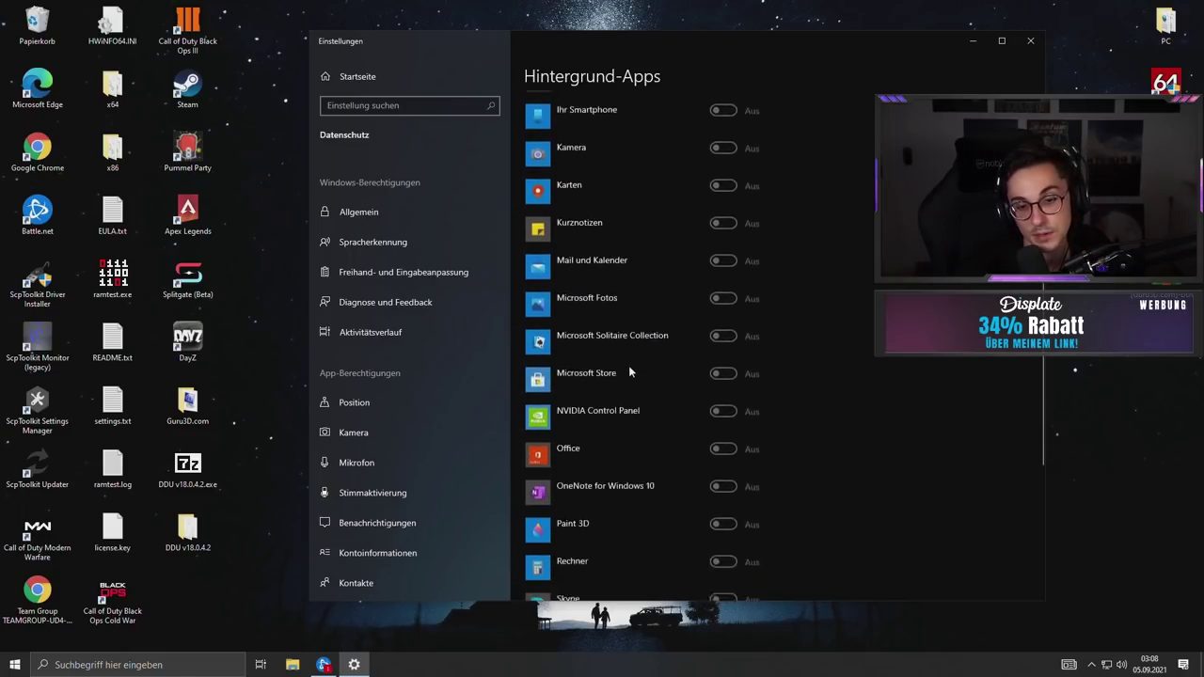
scroll(632, 367, "down", 1)
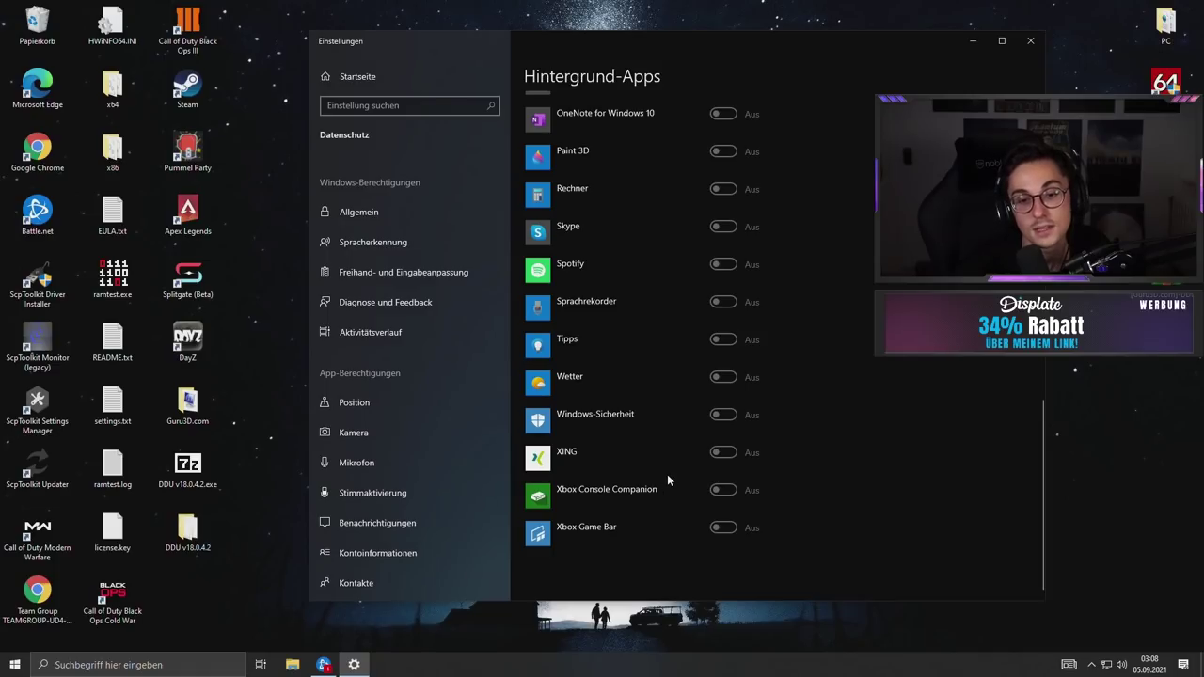
scroll(647, 442, "up", 10)
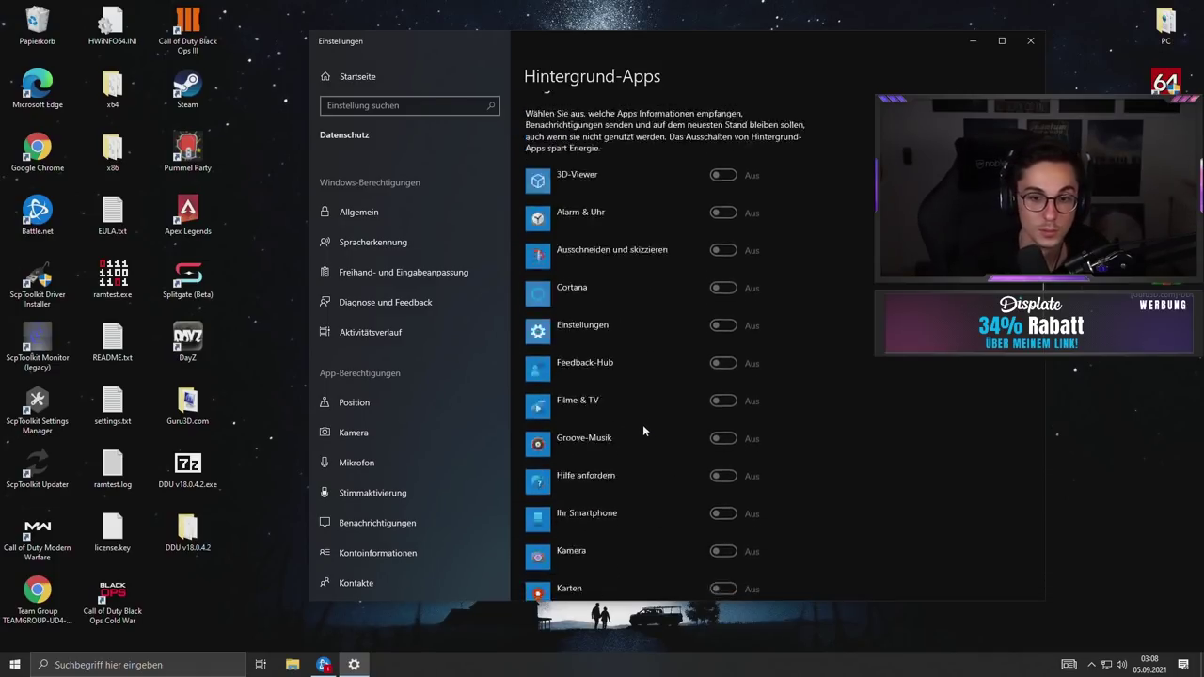
left_click(1029, 45)
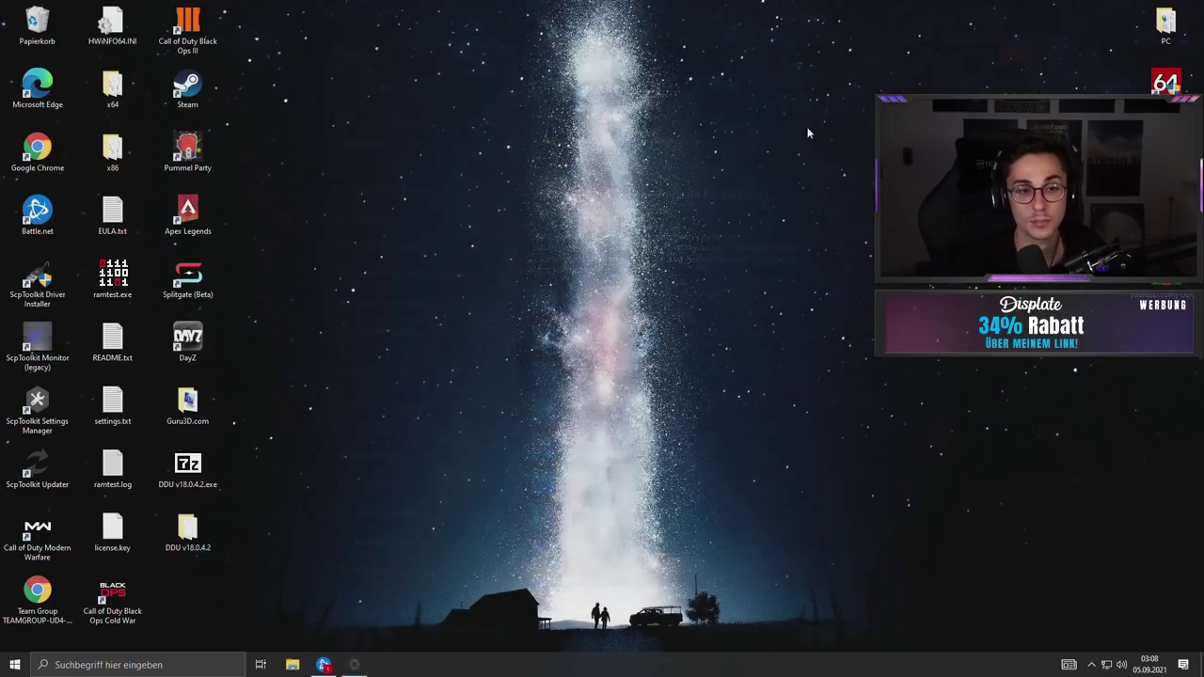
Switch to Battle.net, launch Call of Duty: Warzone, and open the Allgemein section of the game options.
left_click(324, 665)
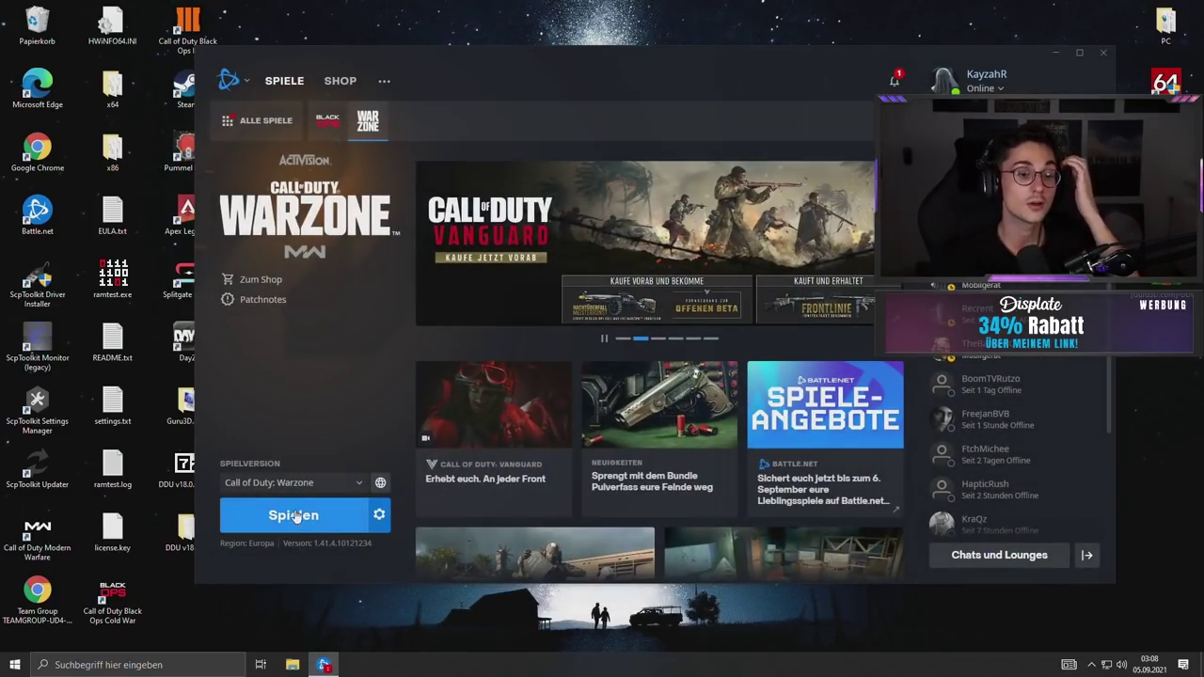
left_click(292, 515)
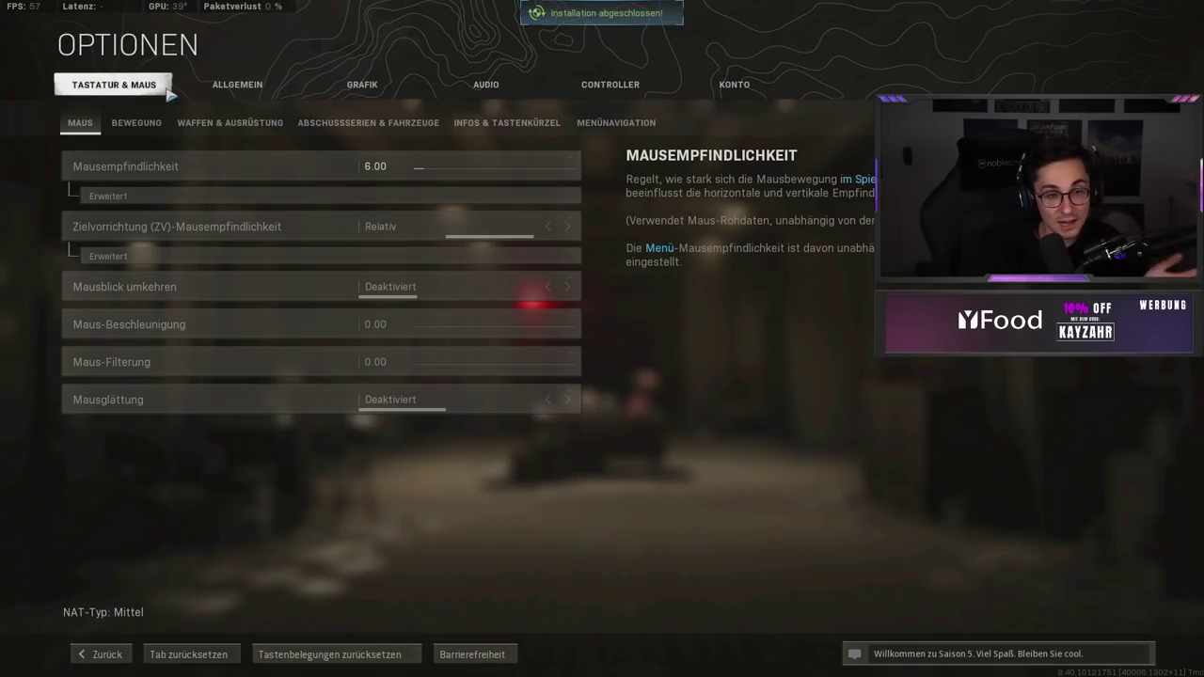
left_click(254, 87)
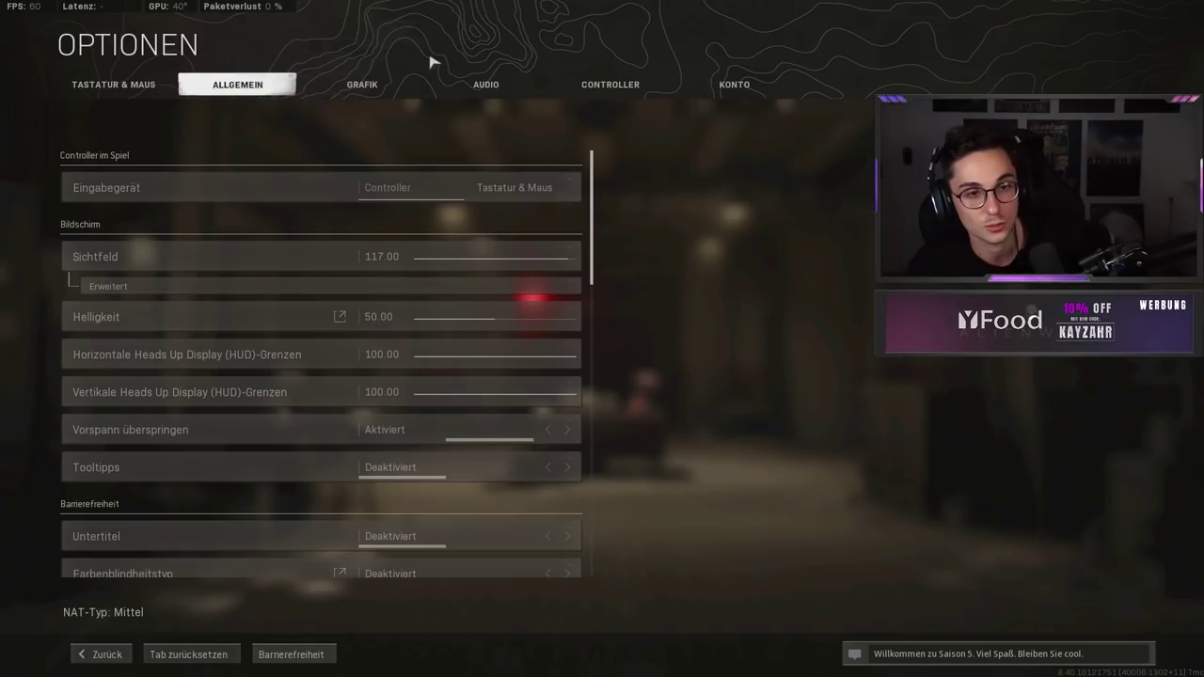
Examine the general options for Sichtfeld, Zielvorrichtungs-Sichtfeld, Helligkeit, HUD-Grenzen, Vorspann, Tooltipps and Barrierefreiheit.
left_click(396, 286)
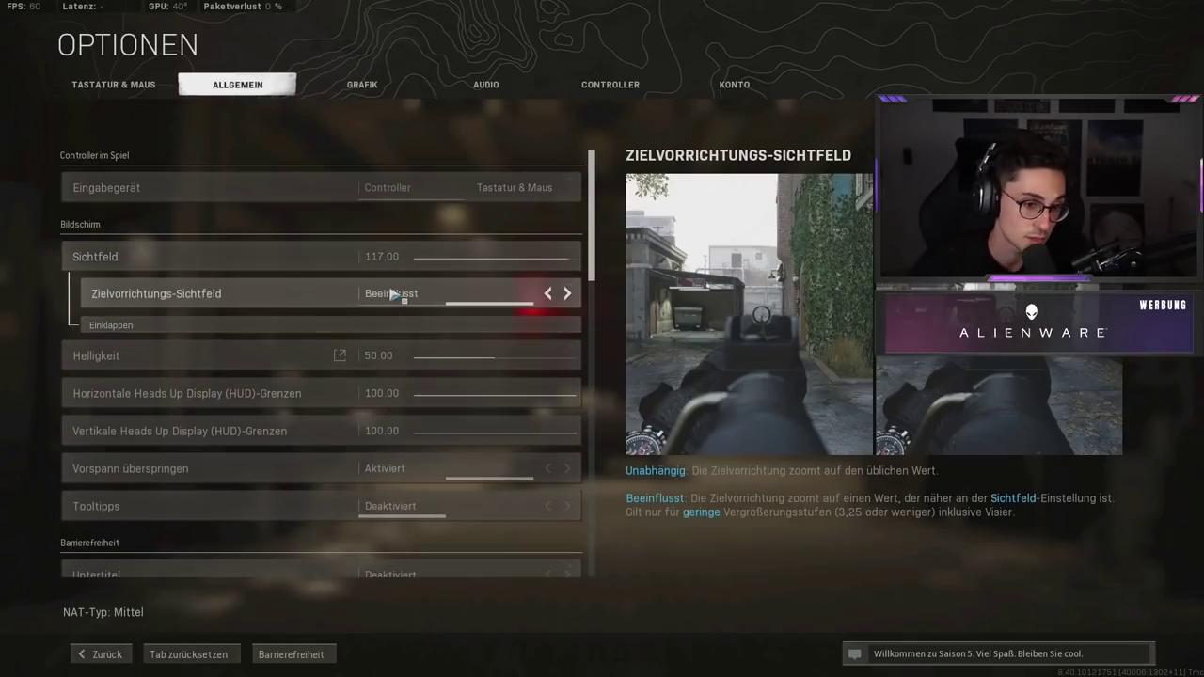
left_click(298, 327)
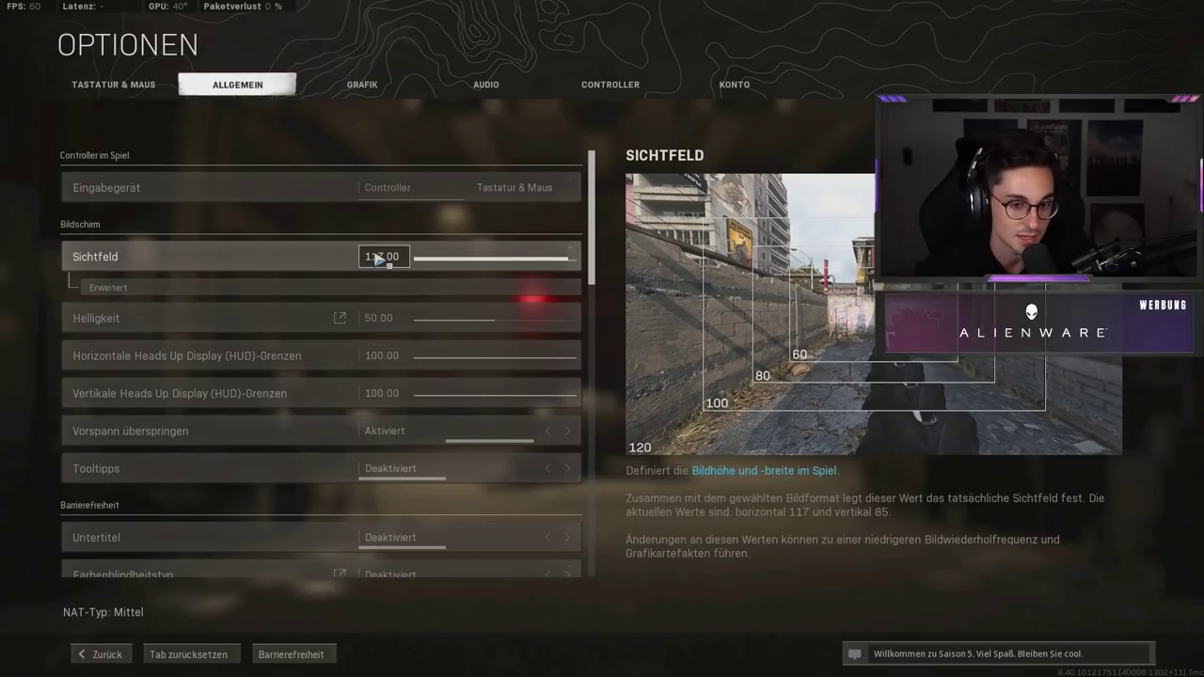
left_click(329, 288)
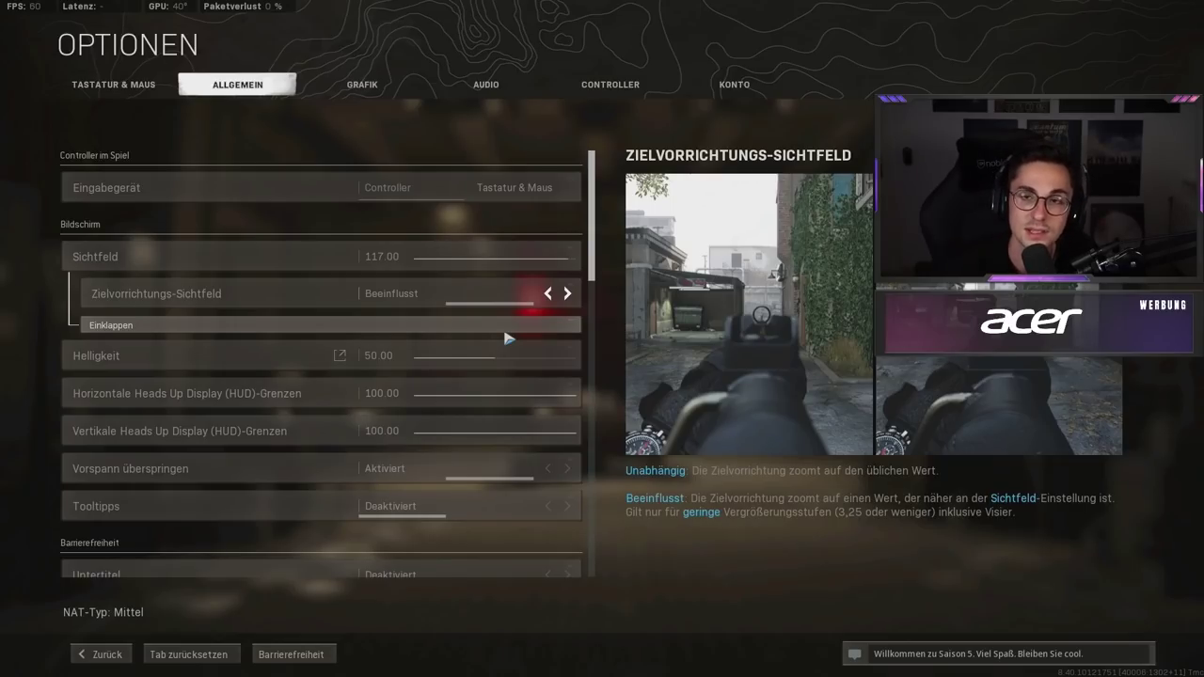
scroll(461, 308, "down", 1)
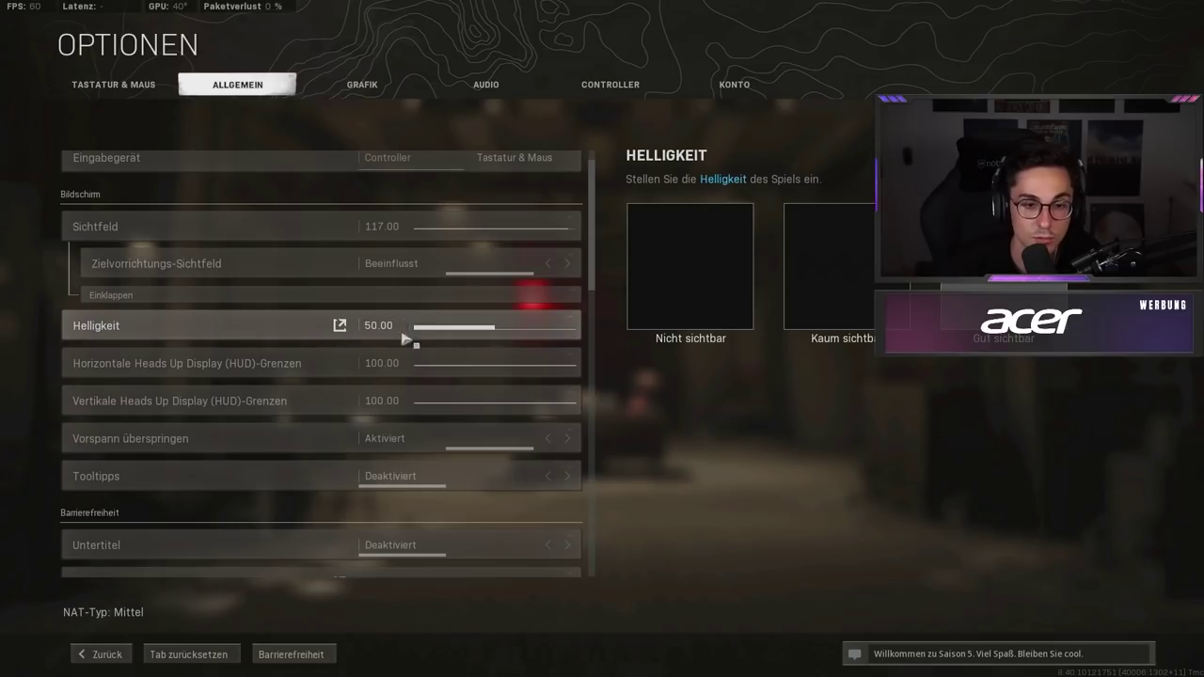
scroll(494, 297, "down", 1)
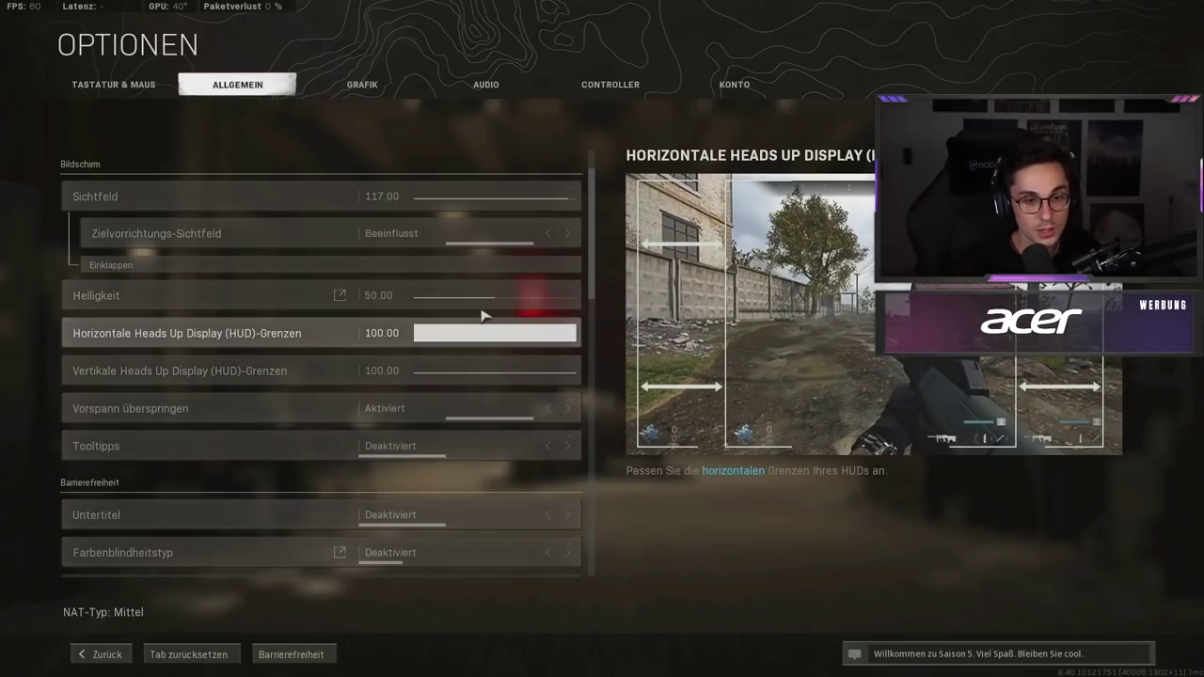
scroll(451, 322, "down", 2)
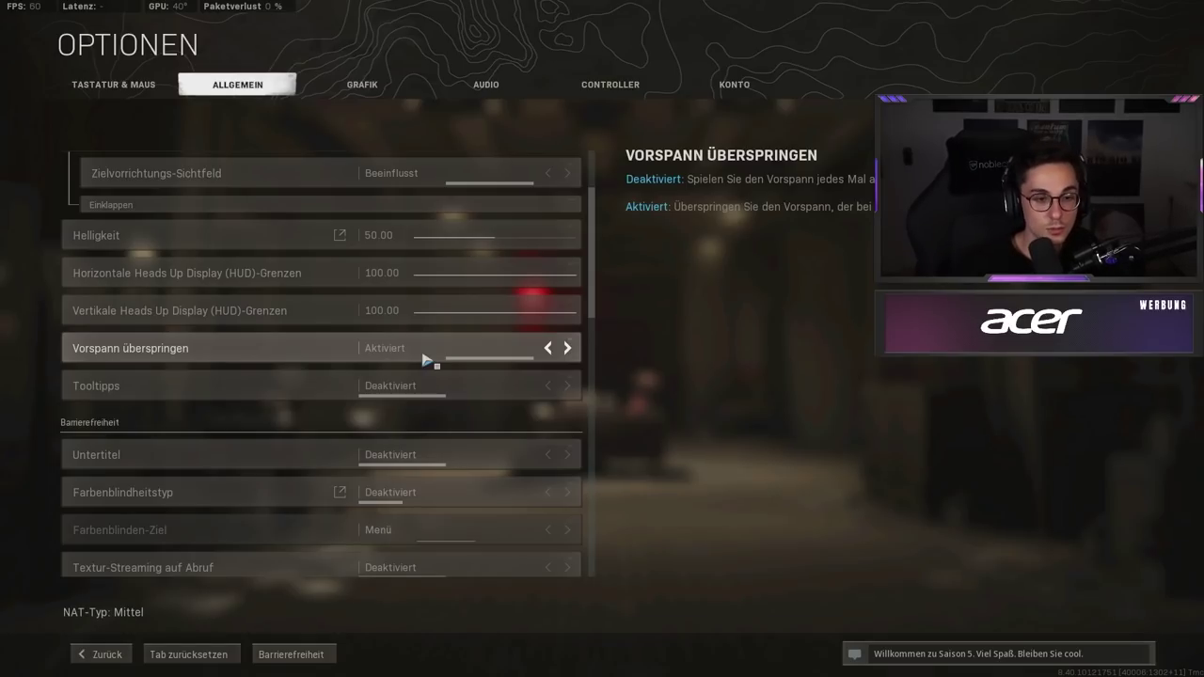
scroll(446, 385, "down", 1)
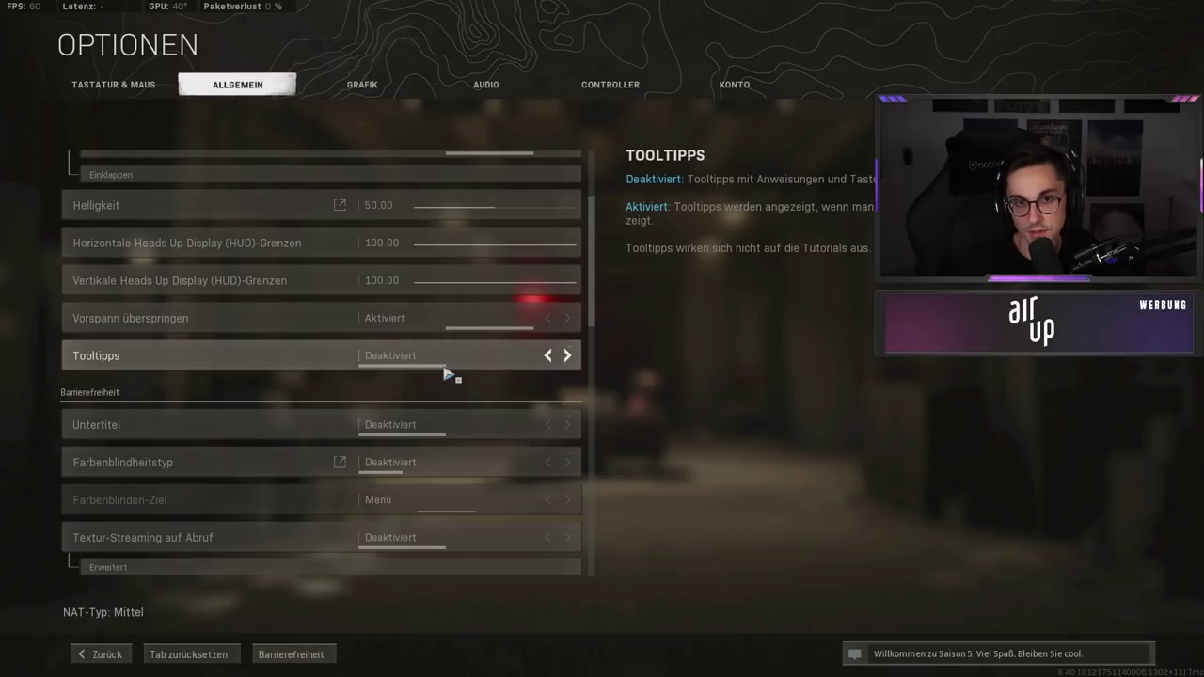
scroll(456, 372, "down", 2)
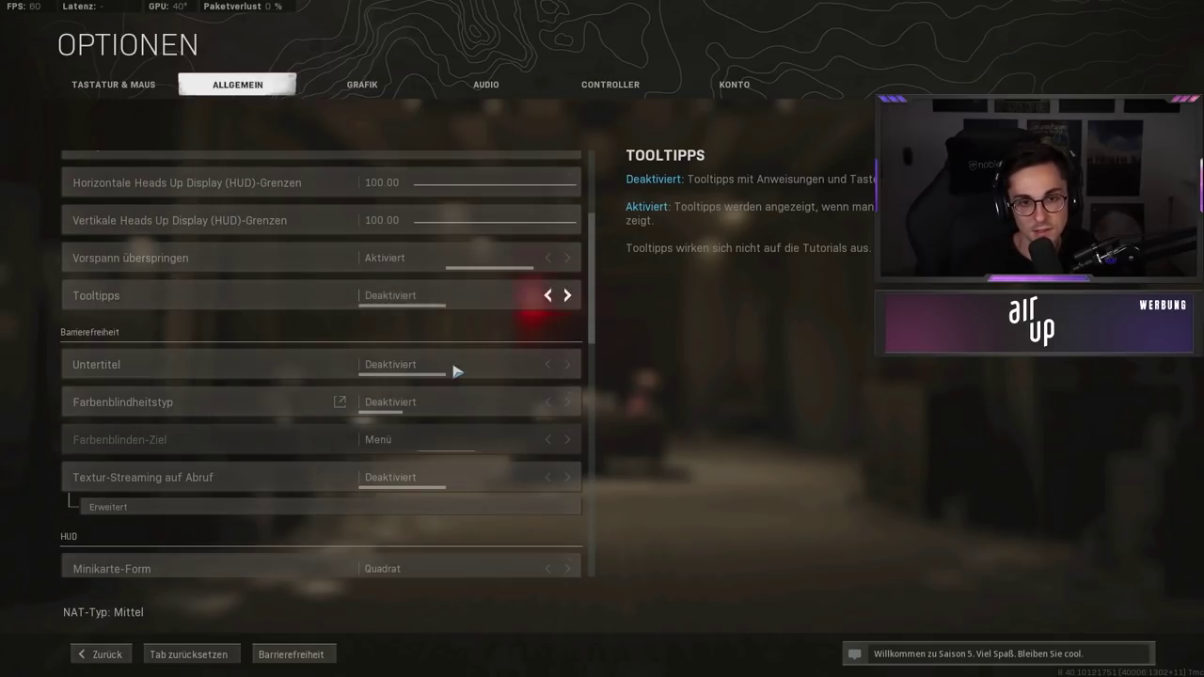
scroll(446, 310, "down", 2)
scroll(443, 337, "down", 2)
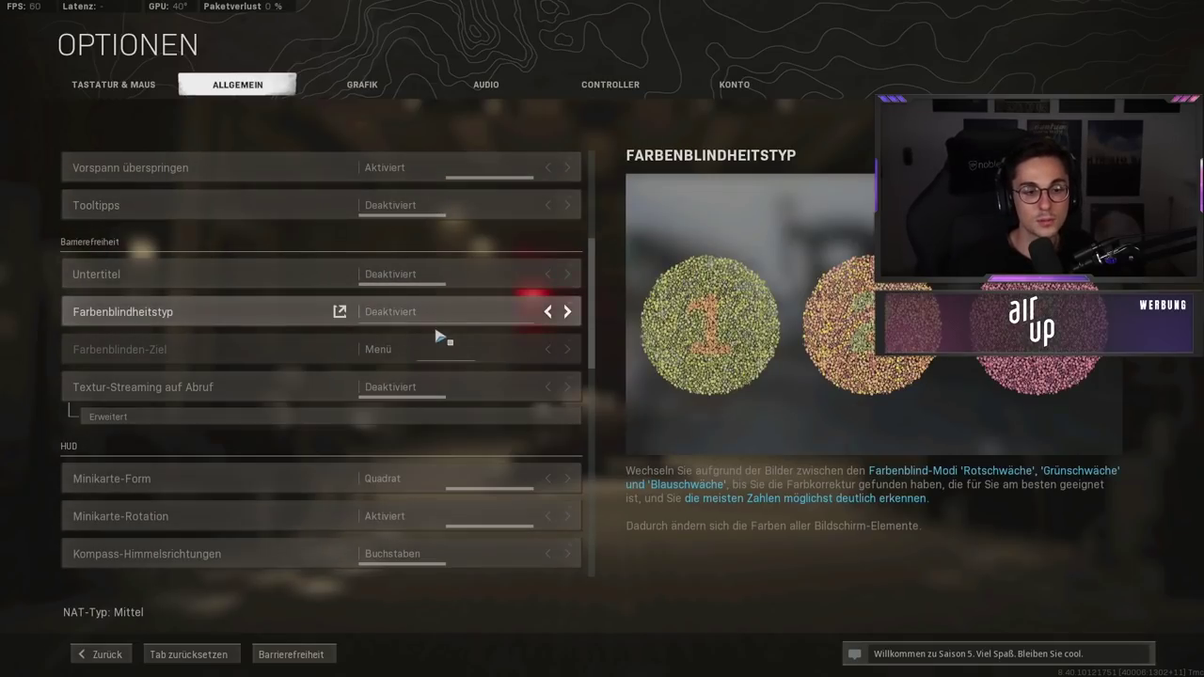
Cycle the Farbenblindheitstyp through its colour modes and return it to Deaktiviert.
left_click(570, 285)
left_click(570, 284)
left_click(571, 285)
left_click(546, 283)
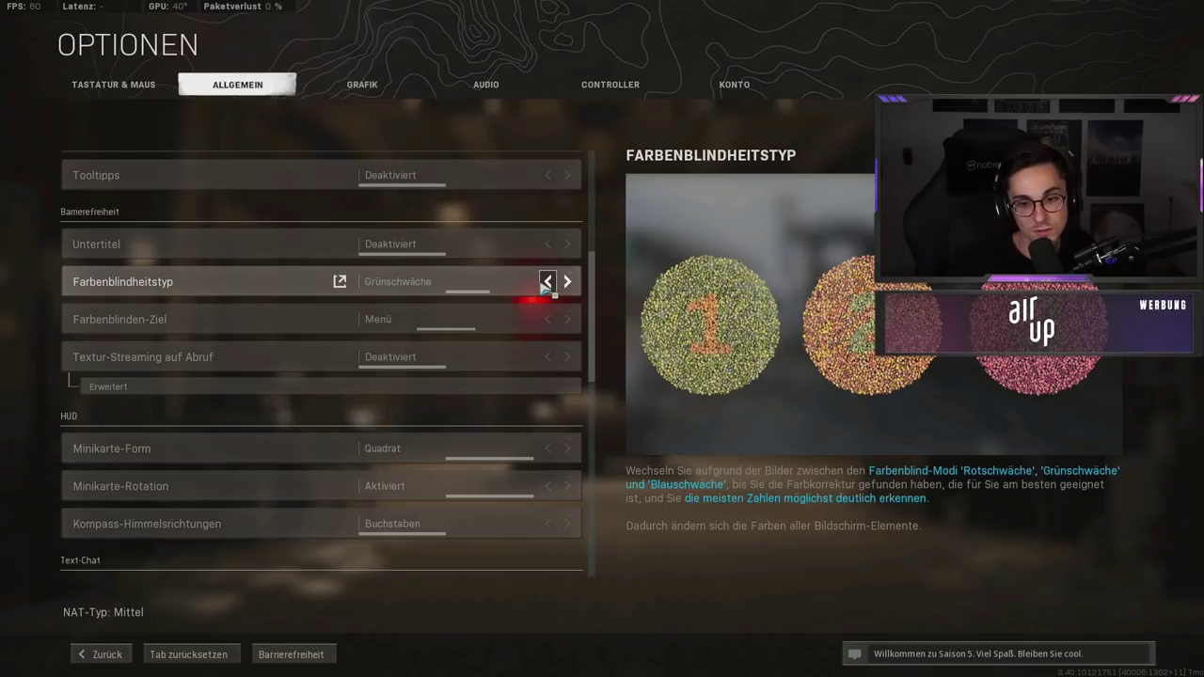
left_click(546, 282)
left_click(545, 282)
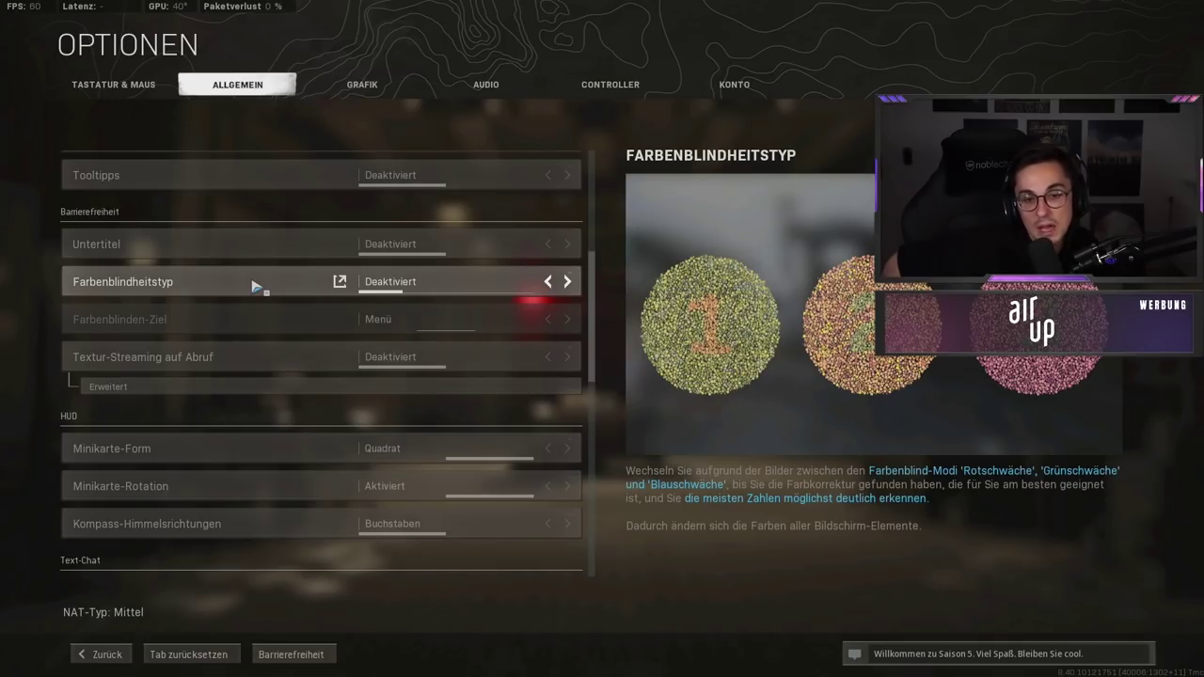
Switch the Minikarte-Form to Kreis and back to Quadrat, and look through the remaining general options.
scroll(247, 288, "down", 1)
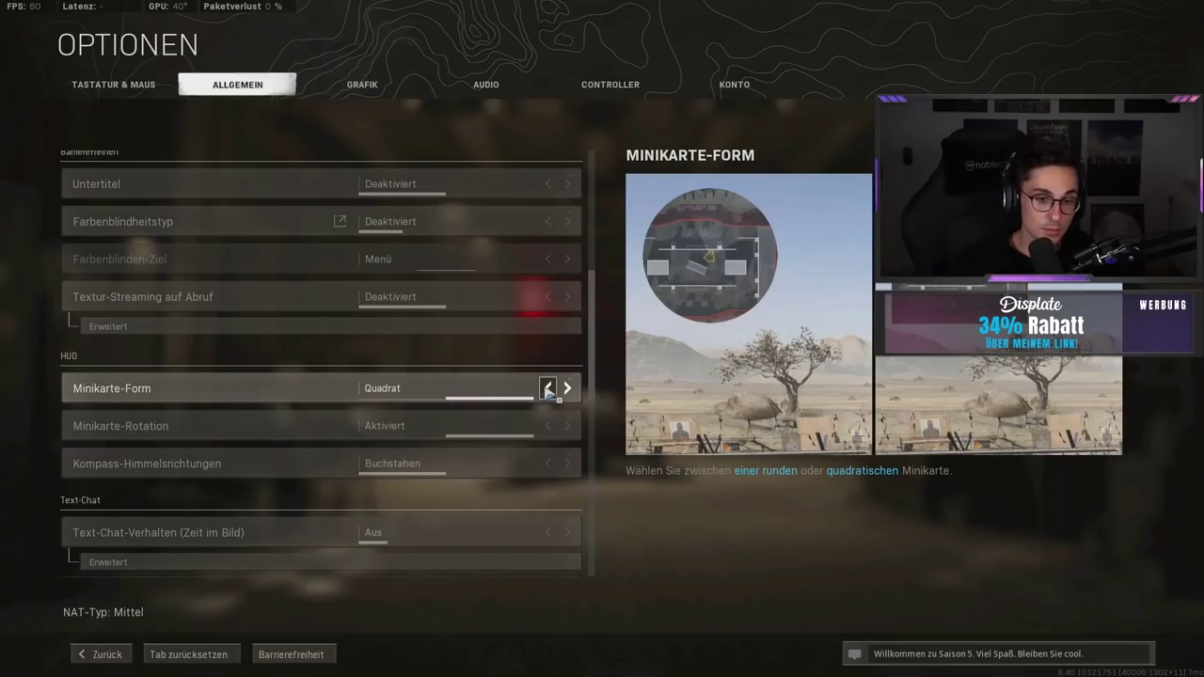
left_click(555, 389)
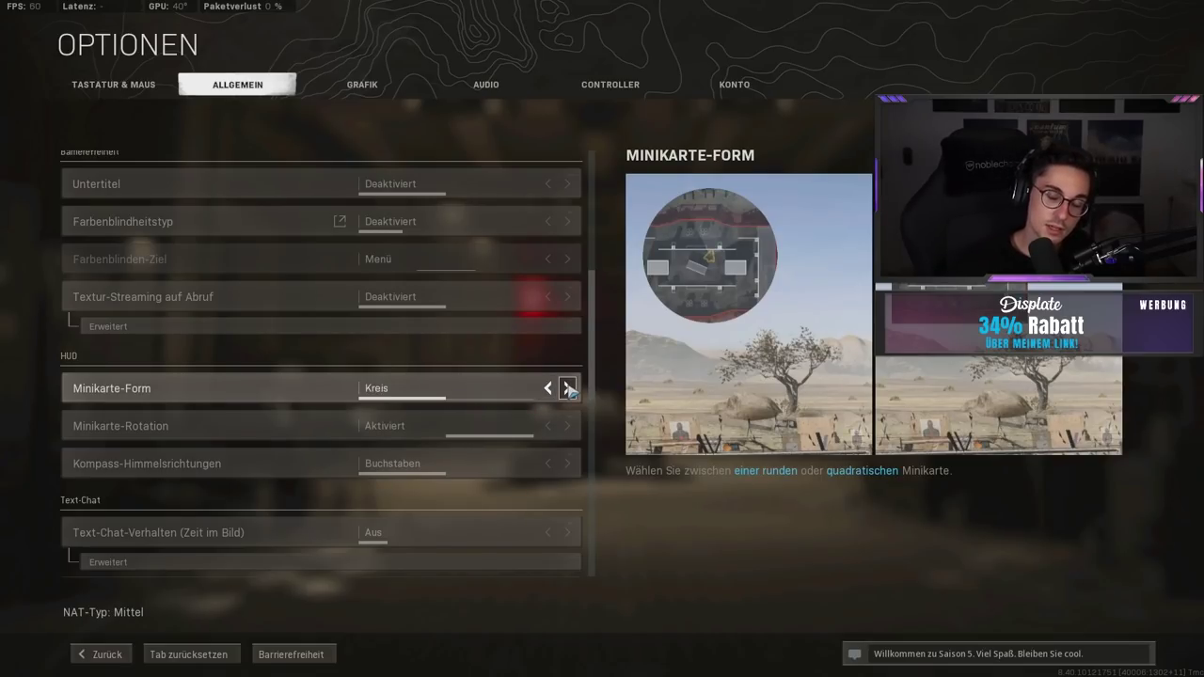
left_click(569, 389)
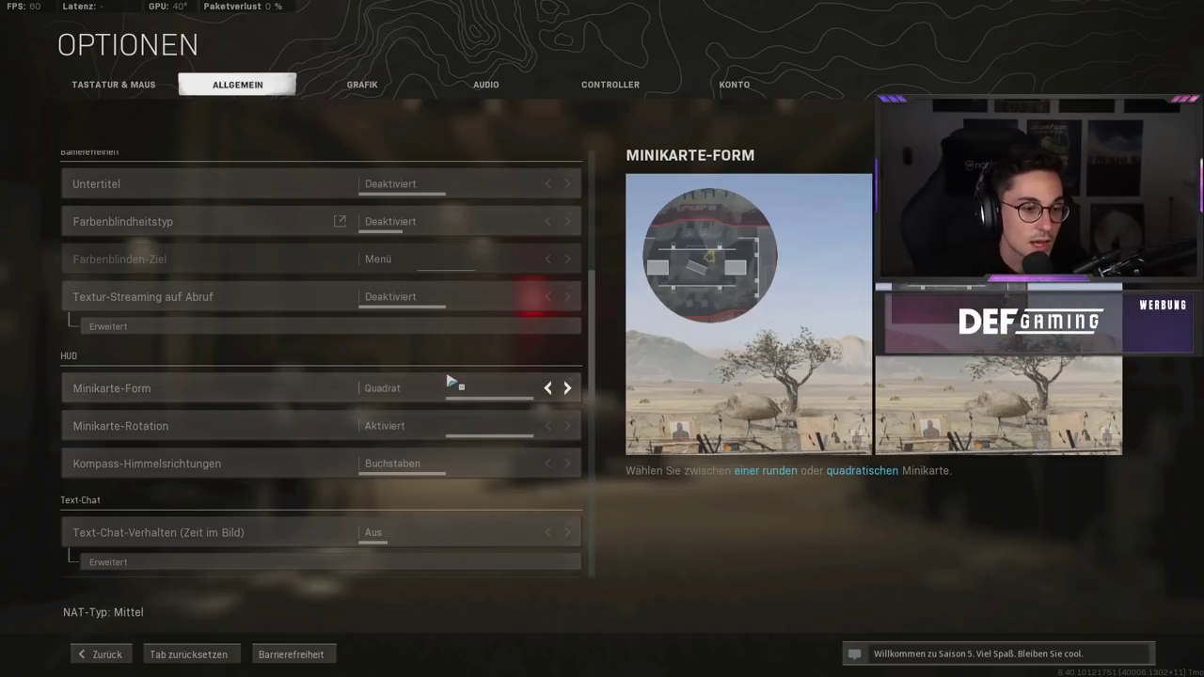
scroll(419, 395, "down", 5)
scroll(416, 394, "down", 7)
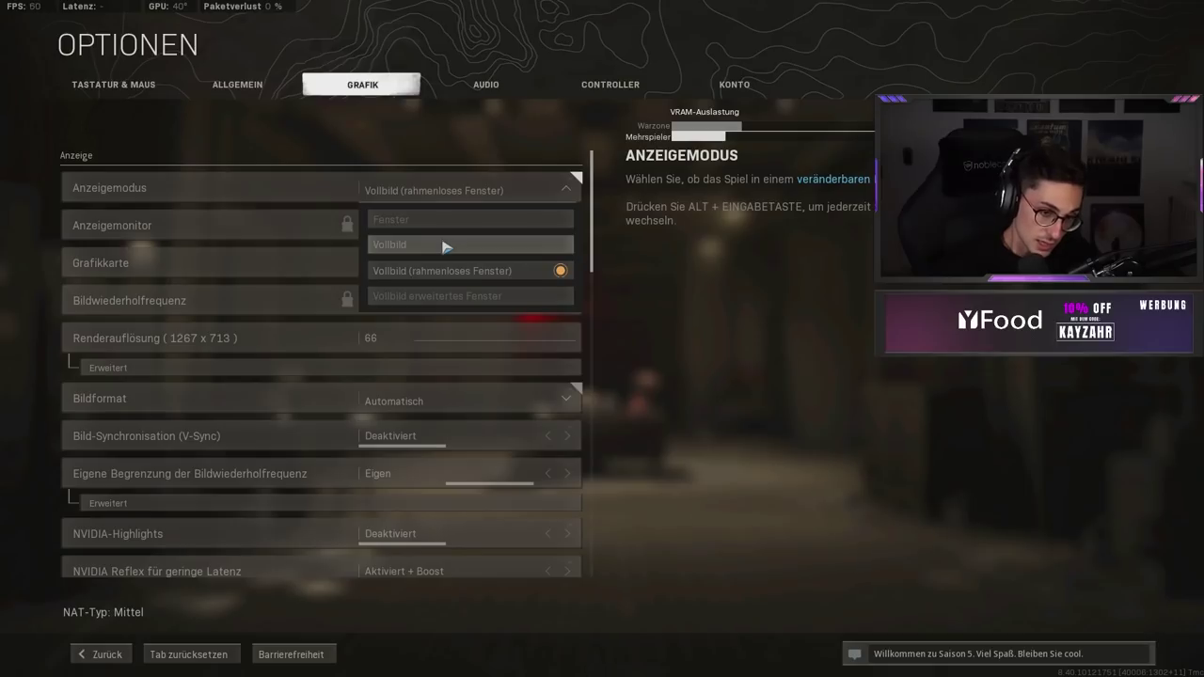
Try both Vollbild and Vollbild (rahmenloses Fenster) as the Anzeigemodus in the graphics options, ending on Vollbild.
left_click(443, 237)
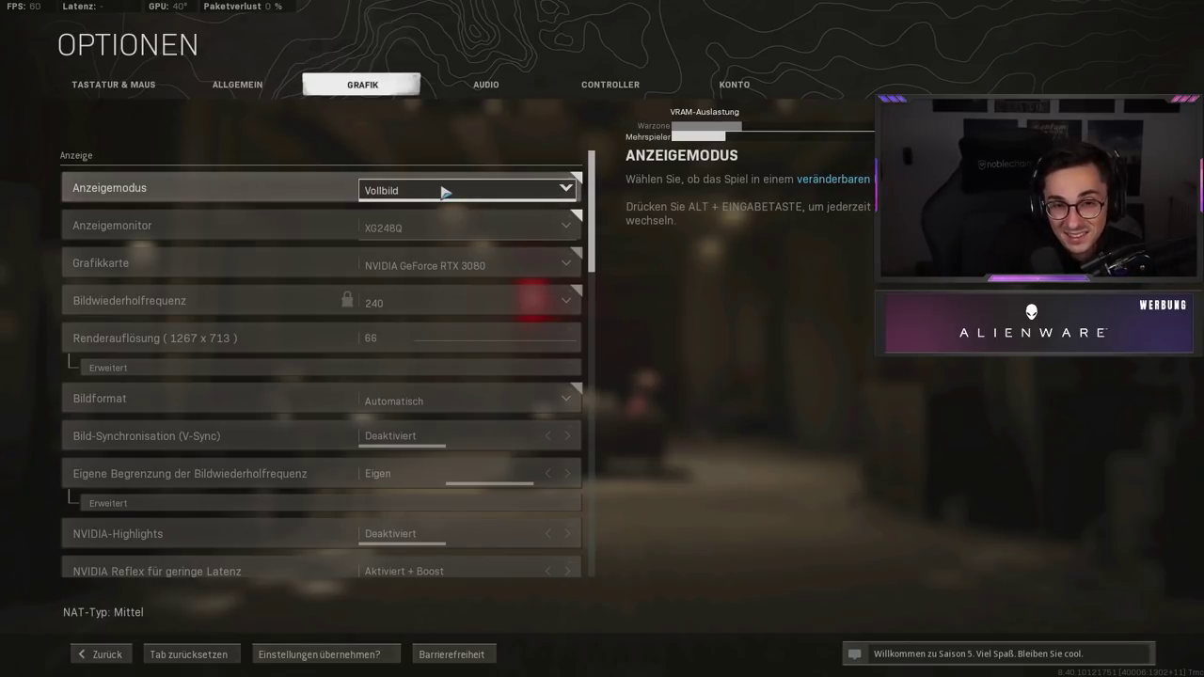
left_click(515, 194)
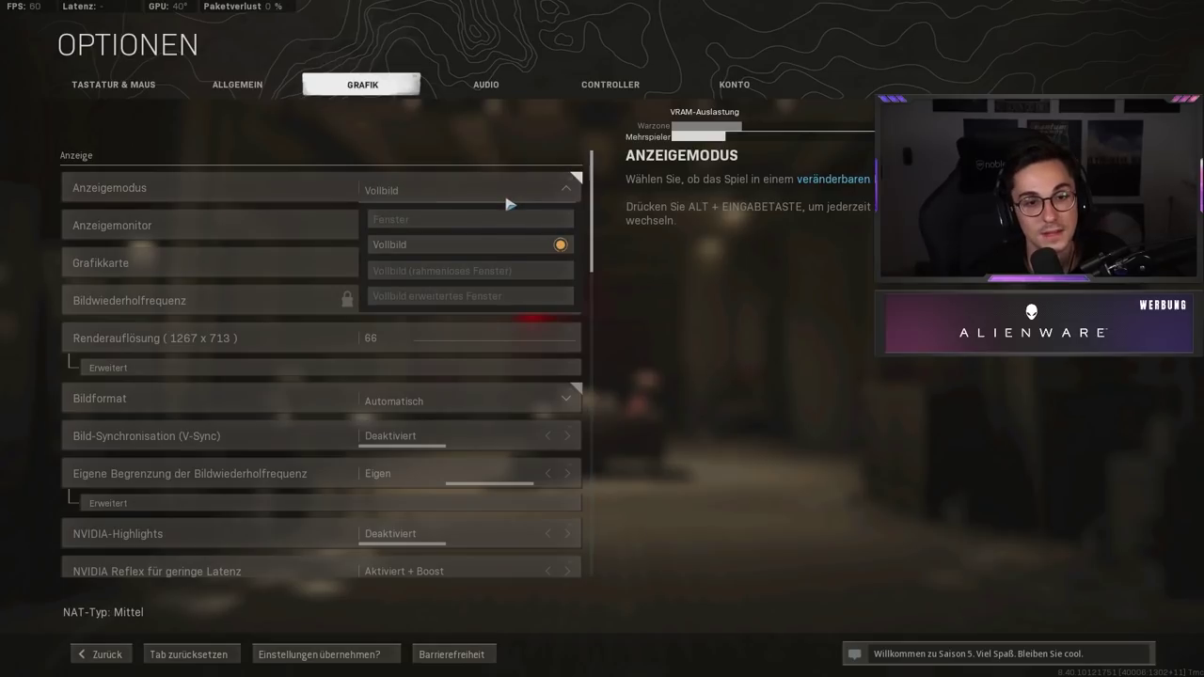
left_click(503, 273)
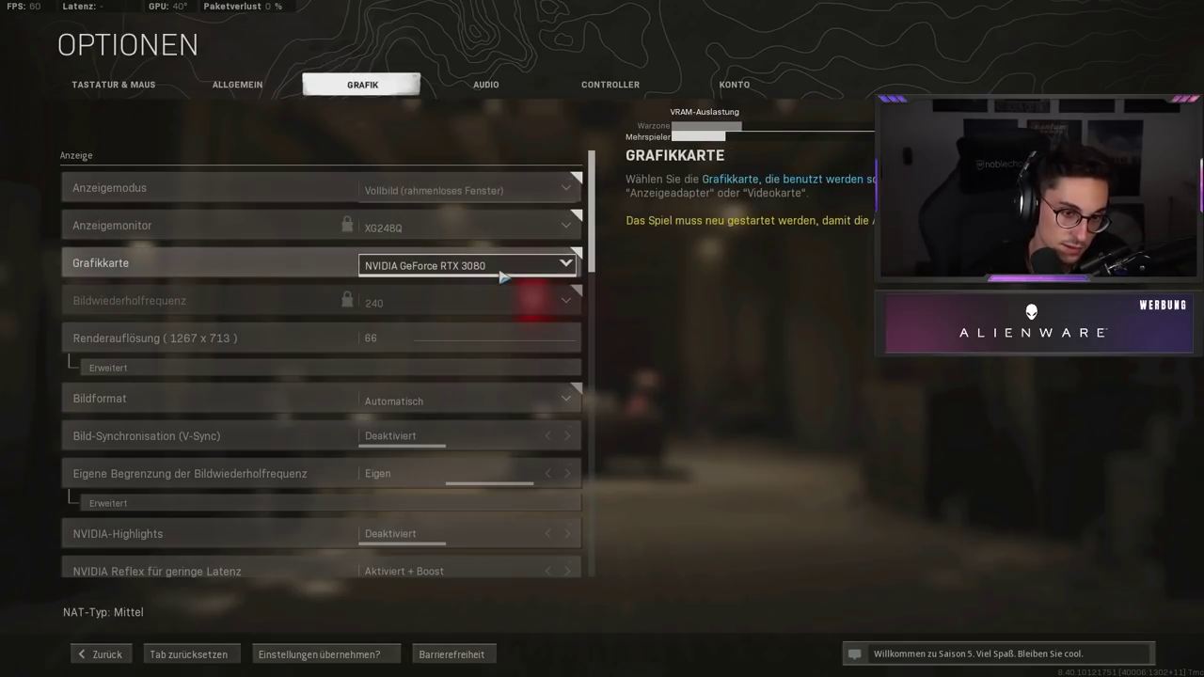
left_click(489, 193)
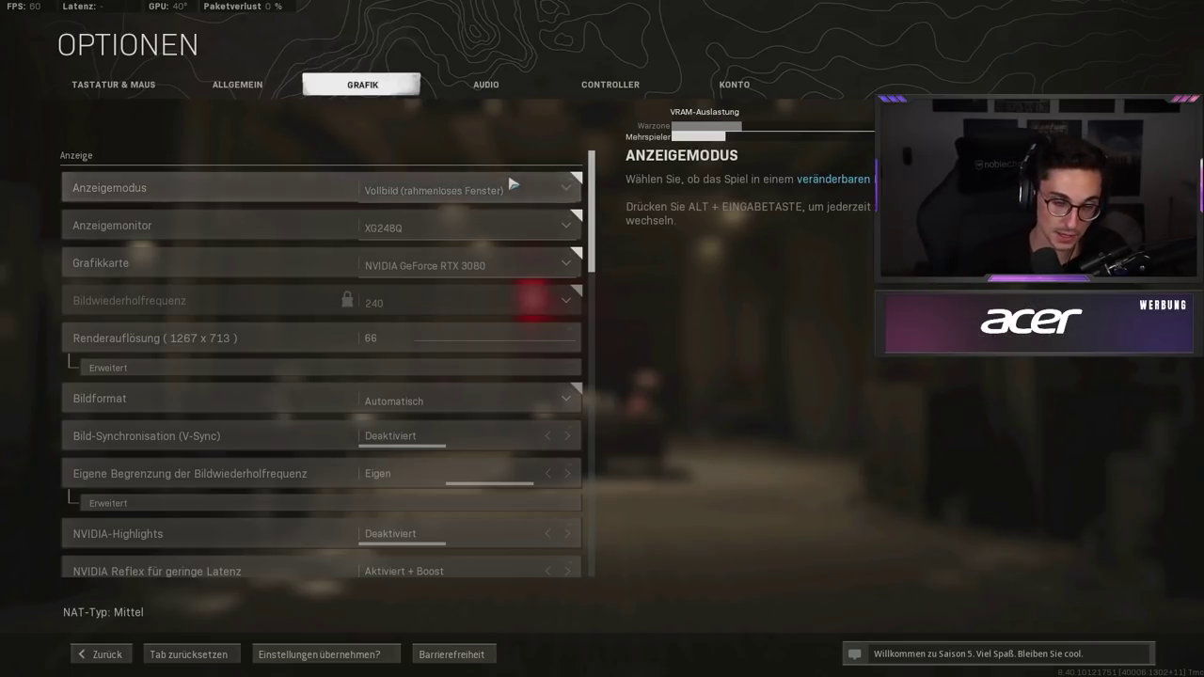
left_click(448, 247)
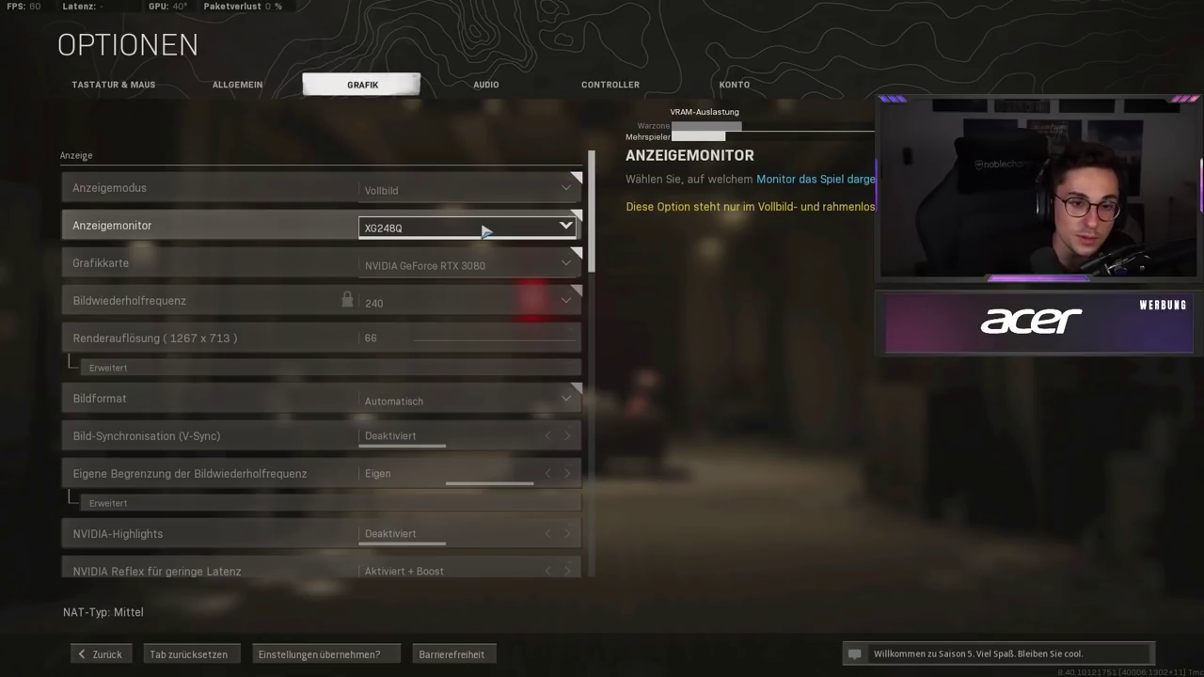
Review the available Anzeigemodus choices without changing the selection.
left_click(499, 193)
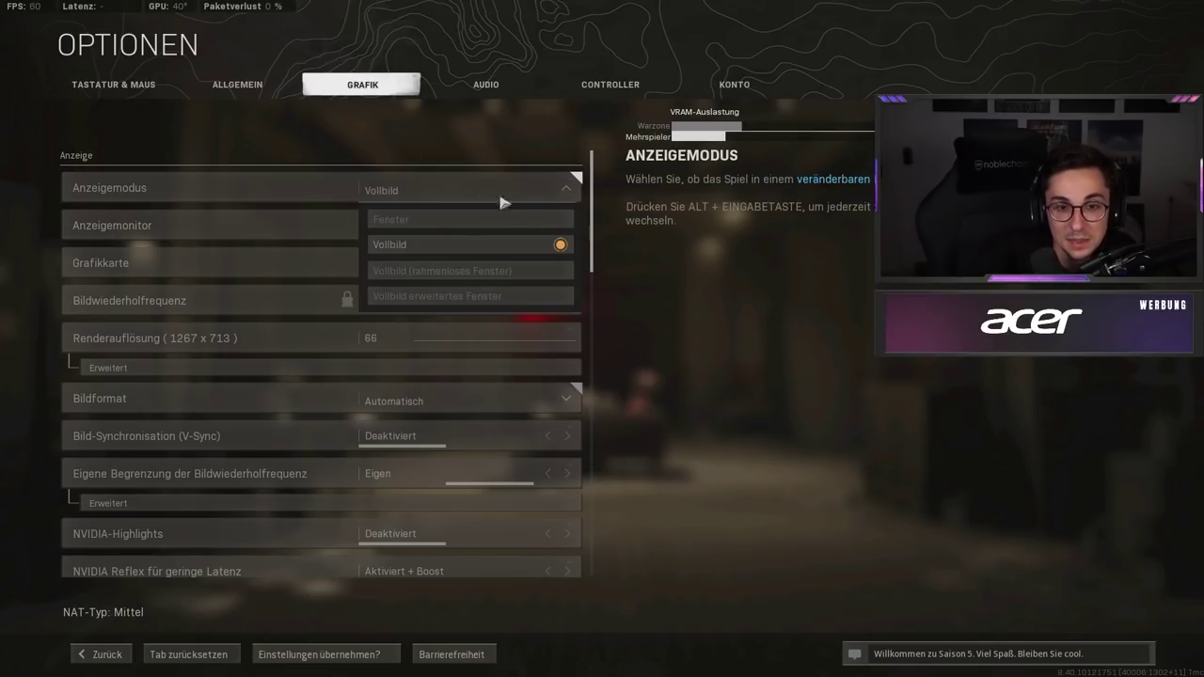
left_click(706, 294)
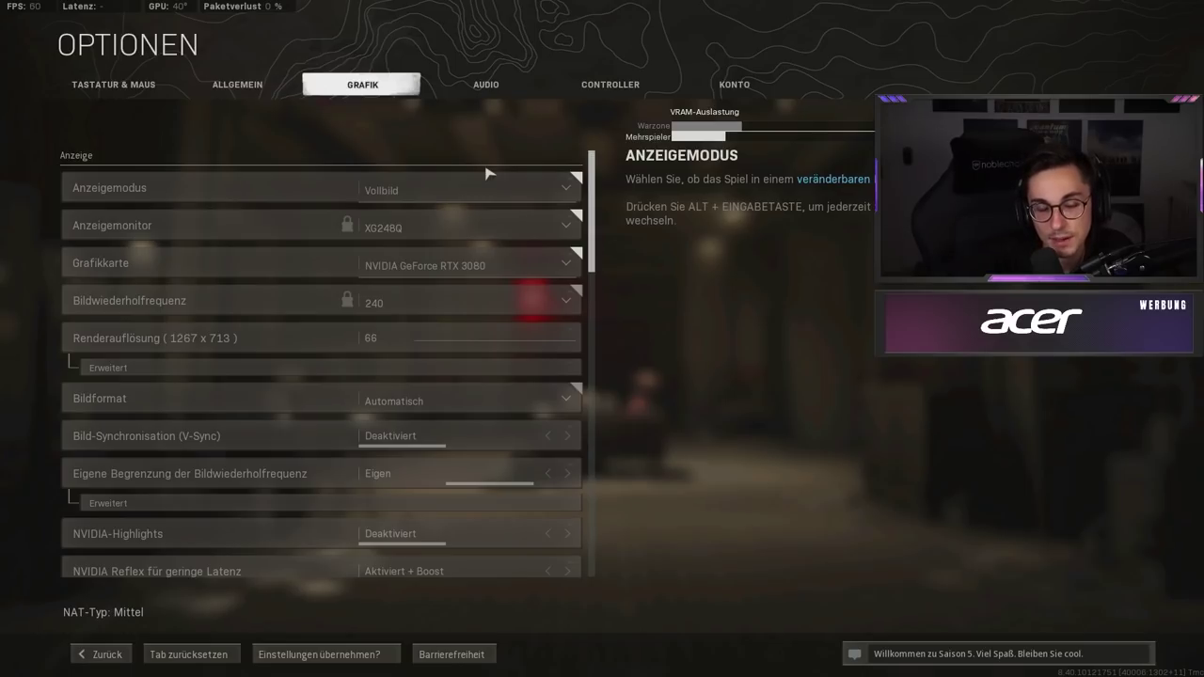
left_click(430, 191)
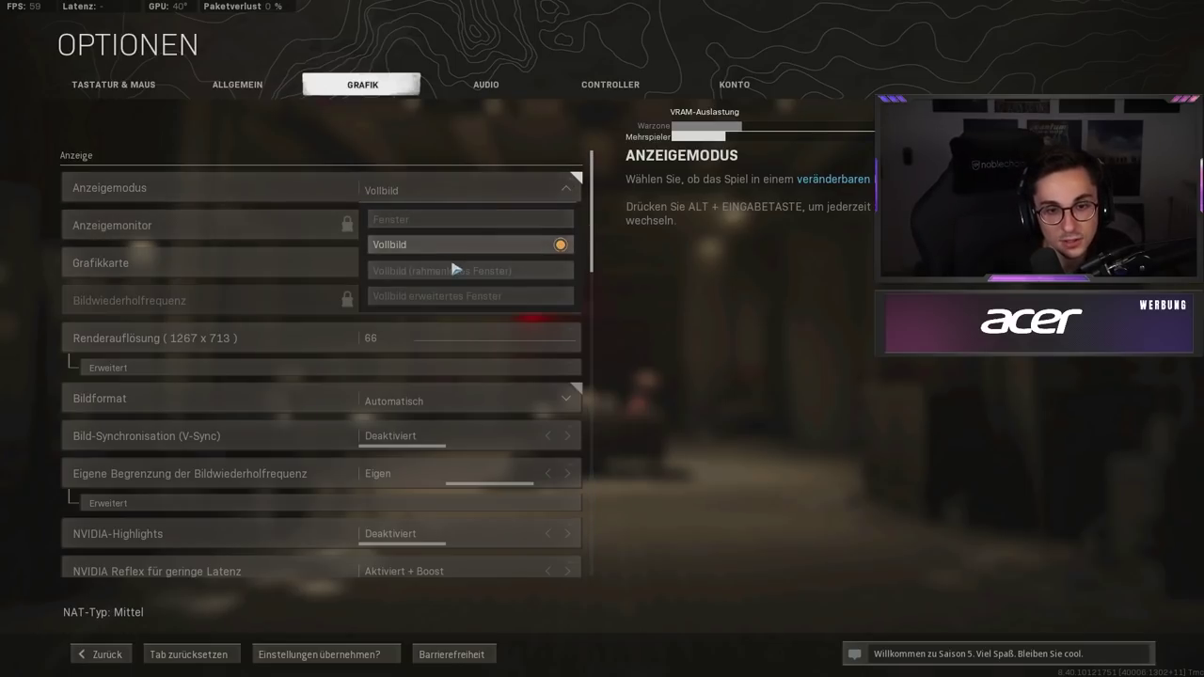
left_click(635, 250)
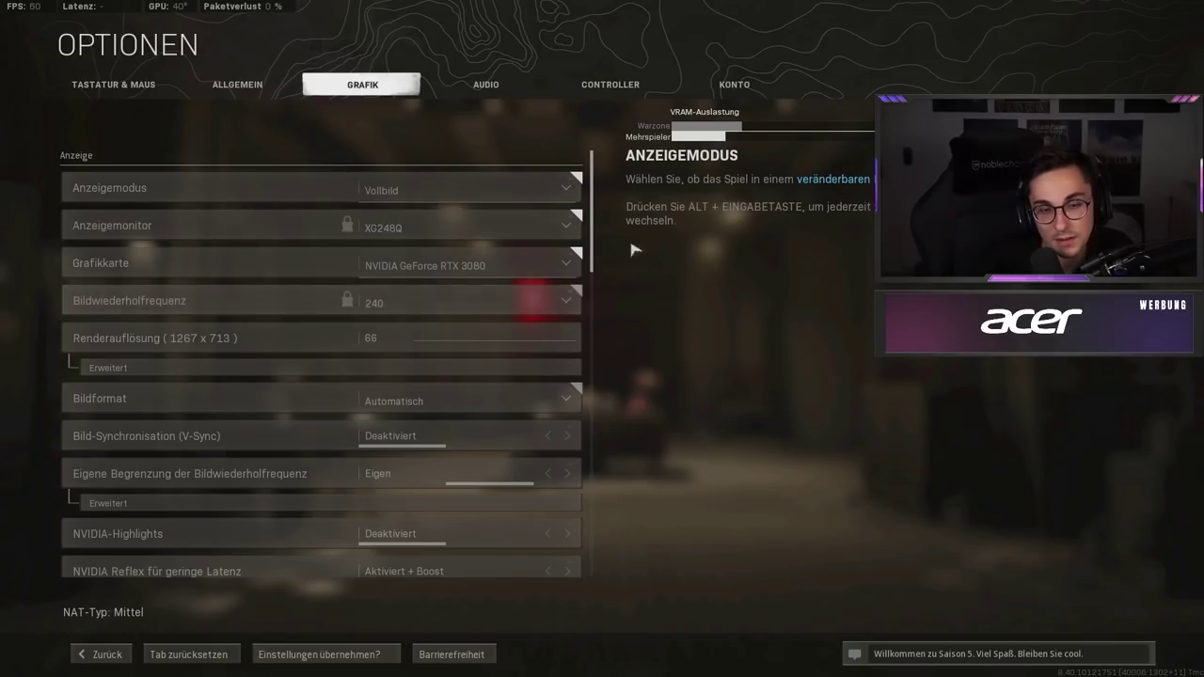
Switch the Anzeigemodus to Vollbild (rahmenloses Fenster) and back to Vollbild.
left_click(460, 187)
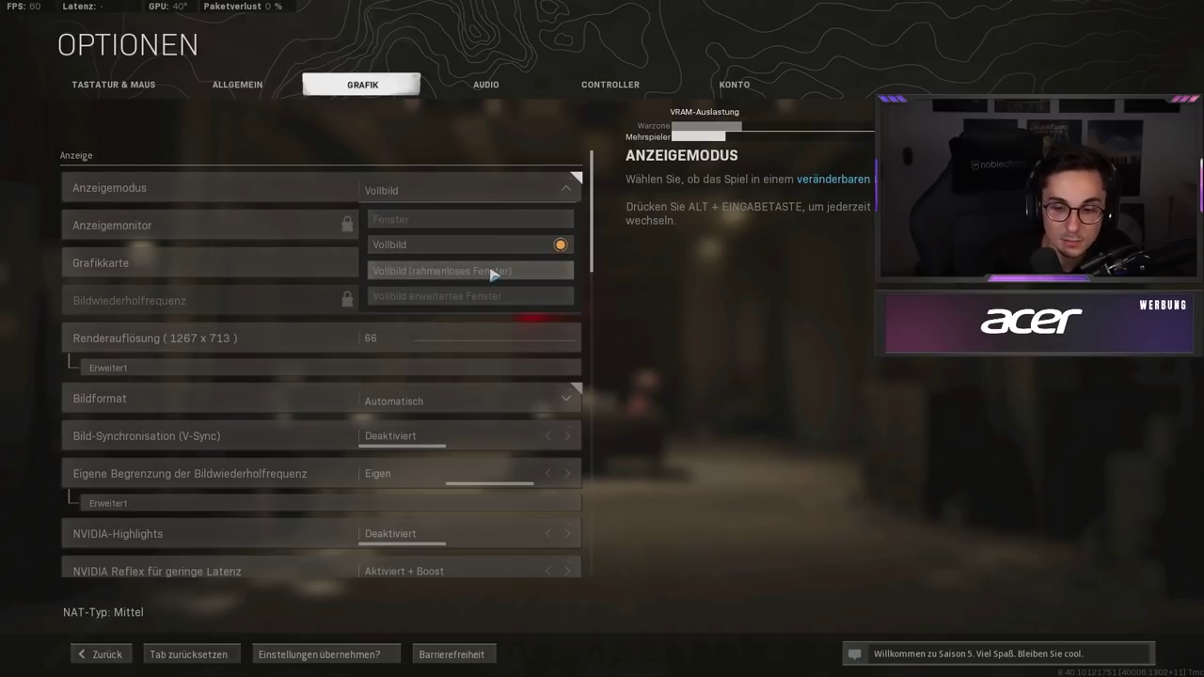
left_click(492, 272)
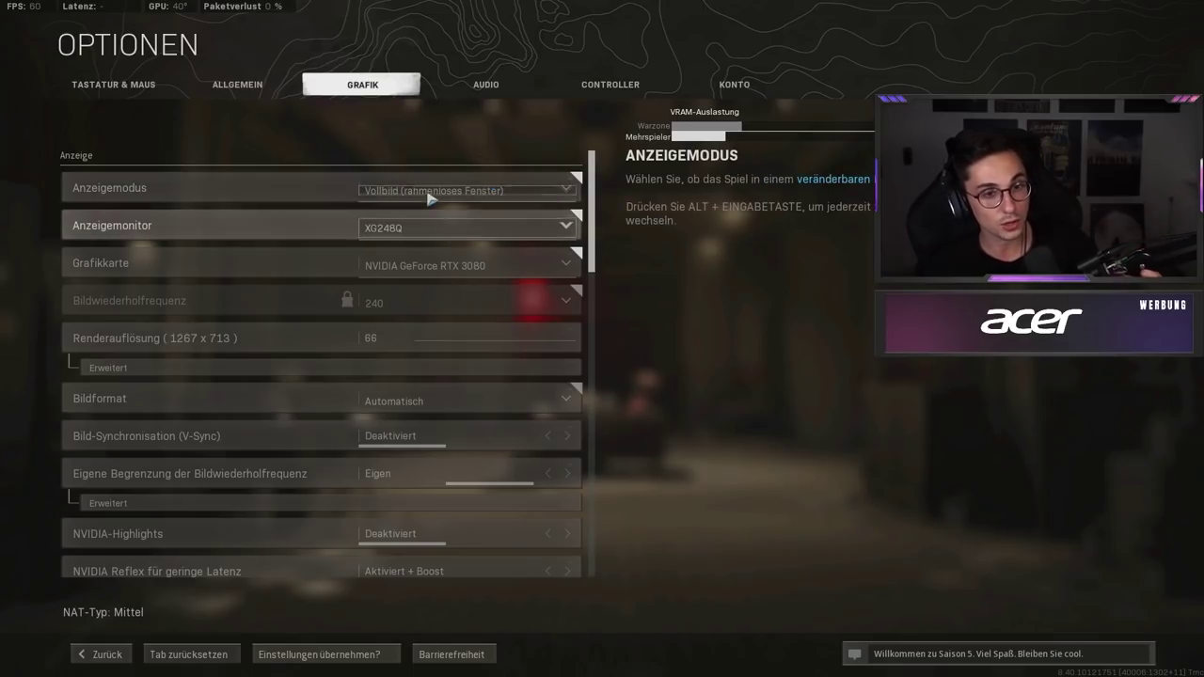
left_click(452, 190)
left_click(434, 242)
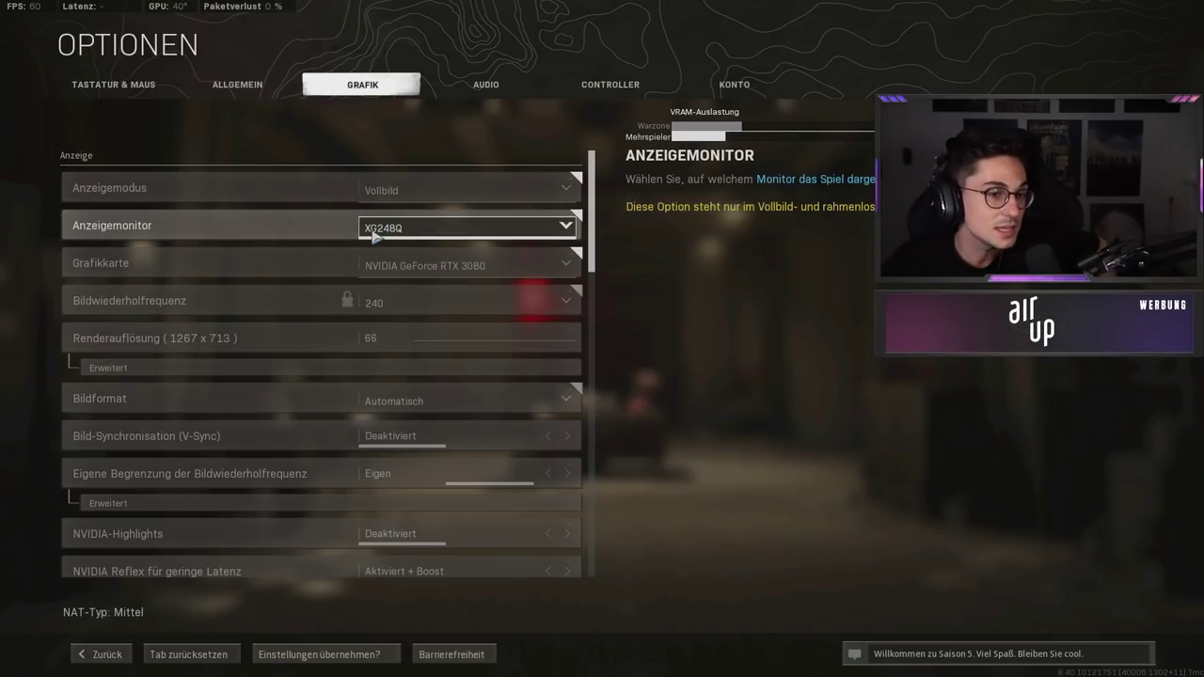
Review the available Anzeigemonitor choices in the graphics options without changing the selection.
left_click(442, 234)
left_click(441, 234)
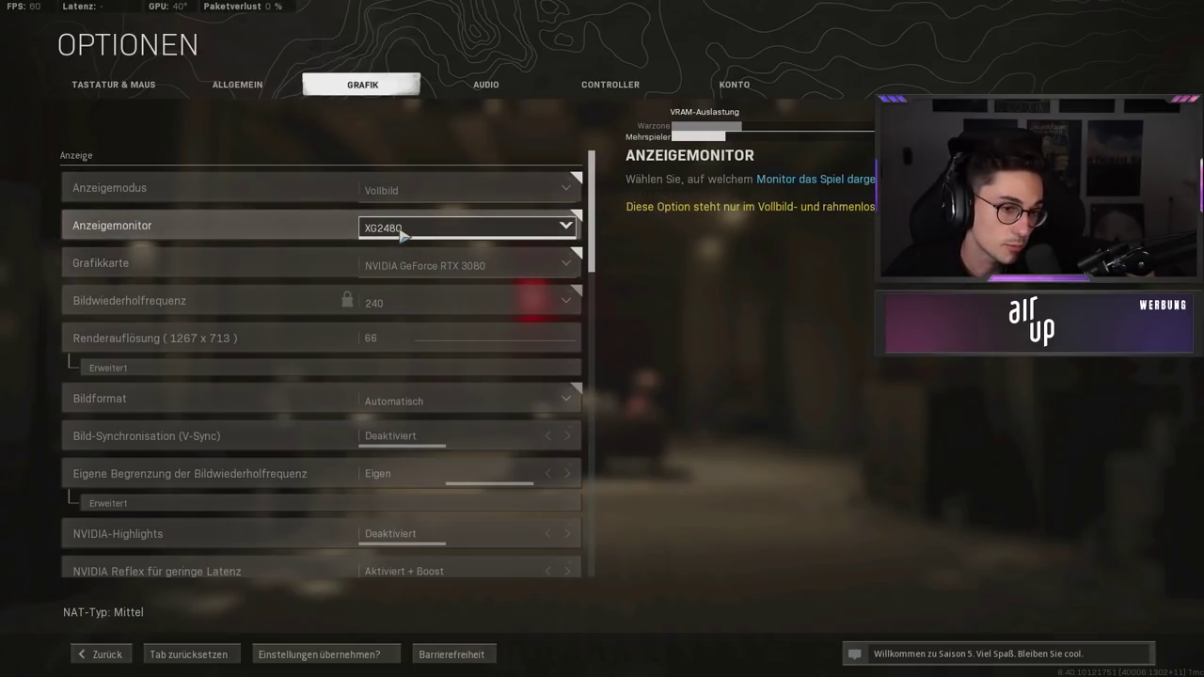
left_click(403, 235)
left_click(404, 233)
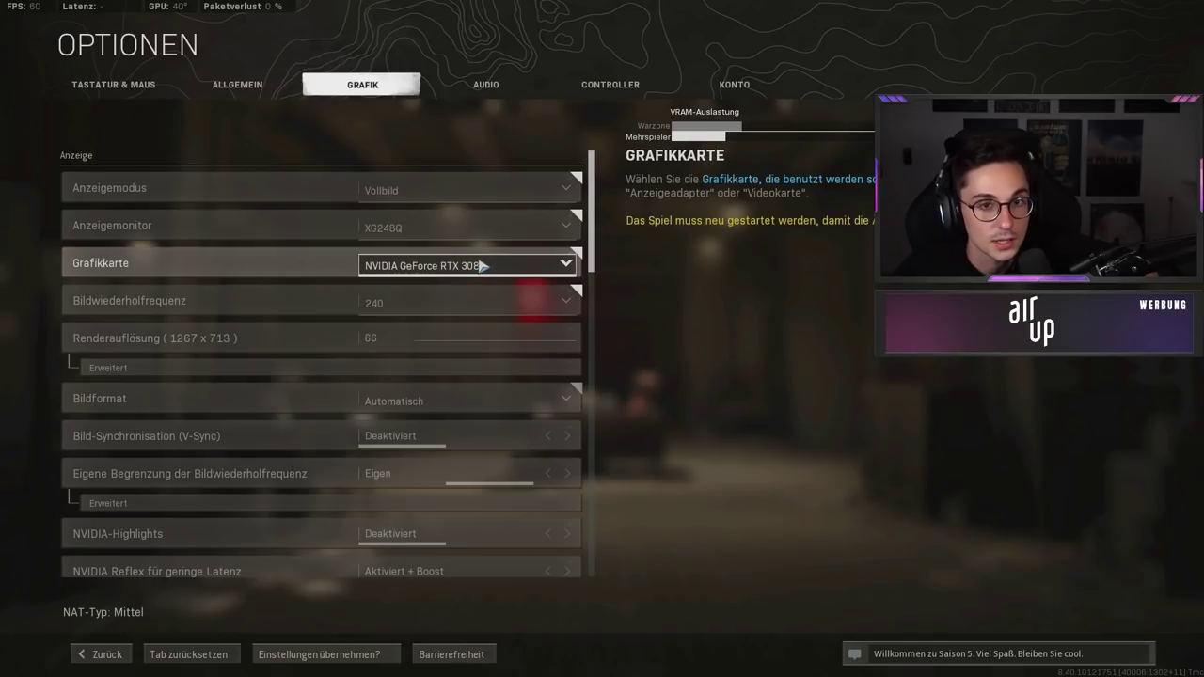
Review the refresh rates offered under Bildwiederholfrequenz, keeping 240 selected.
scroll(485, 268, "down", 1)
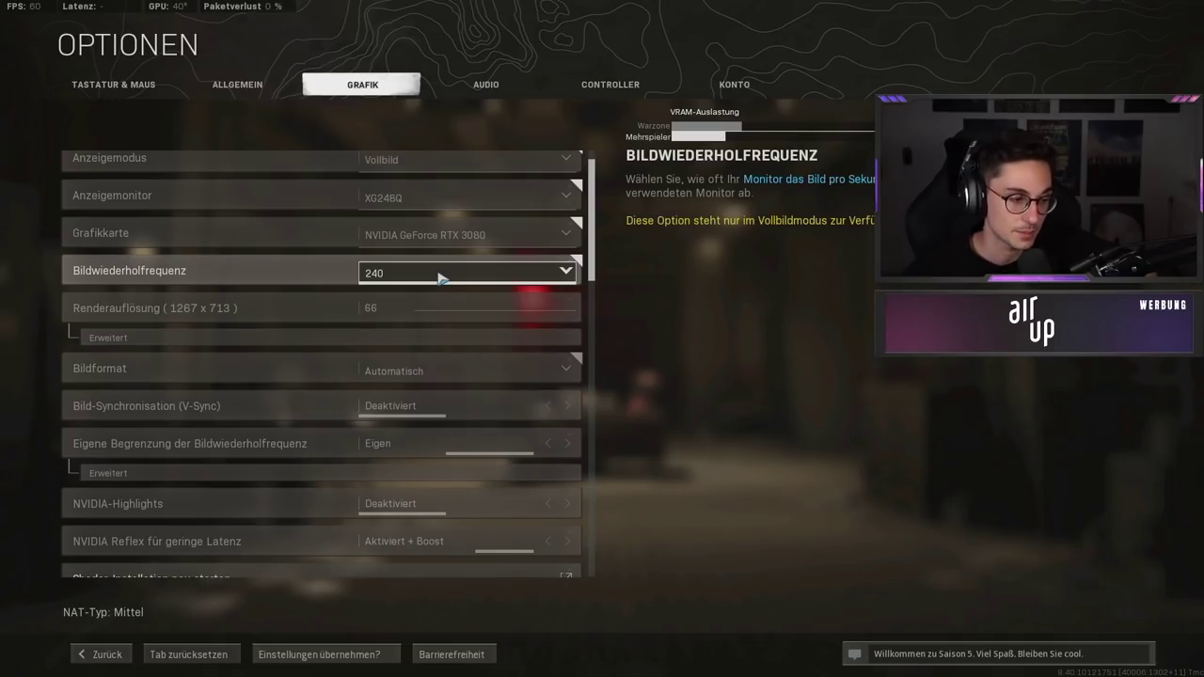
left_click(444, 275)
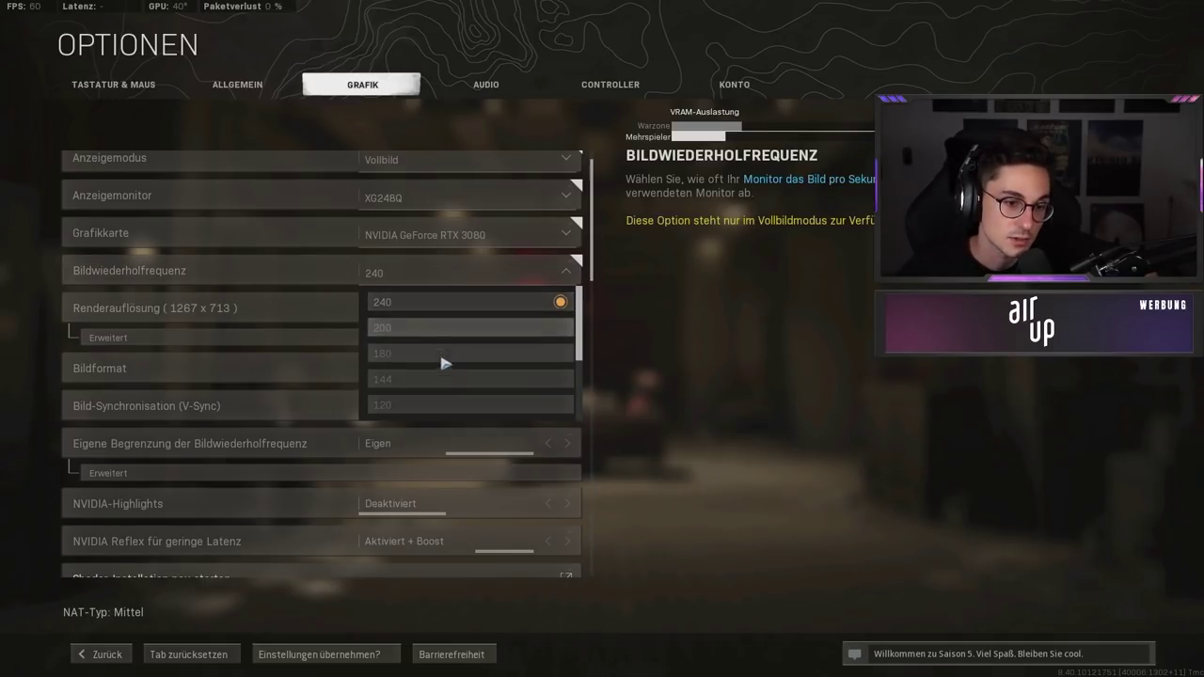
left_click(675, 285)
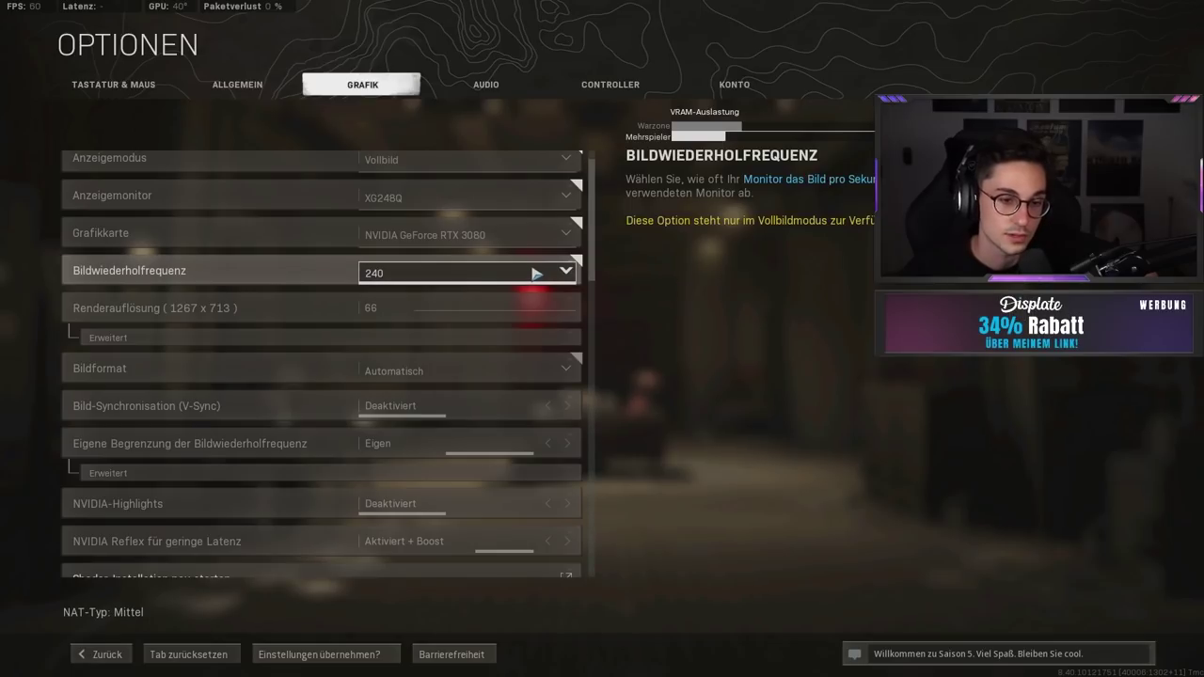
left_click(411, 280)
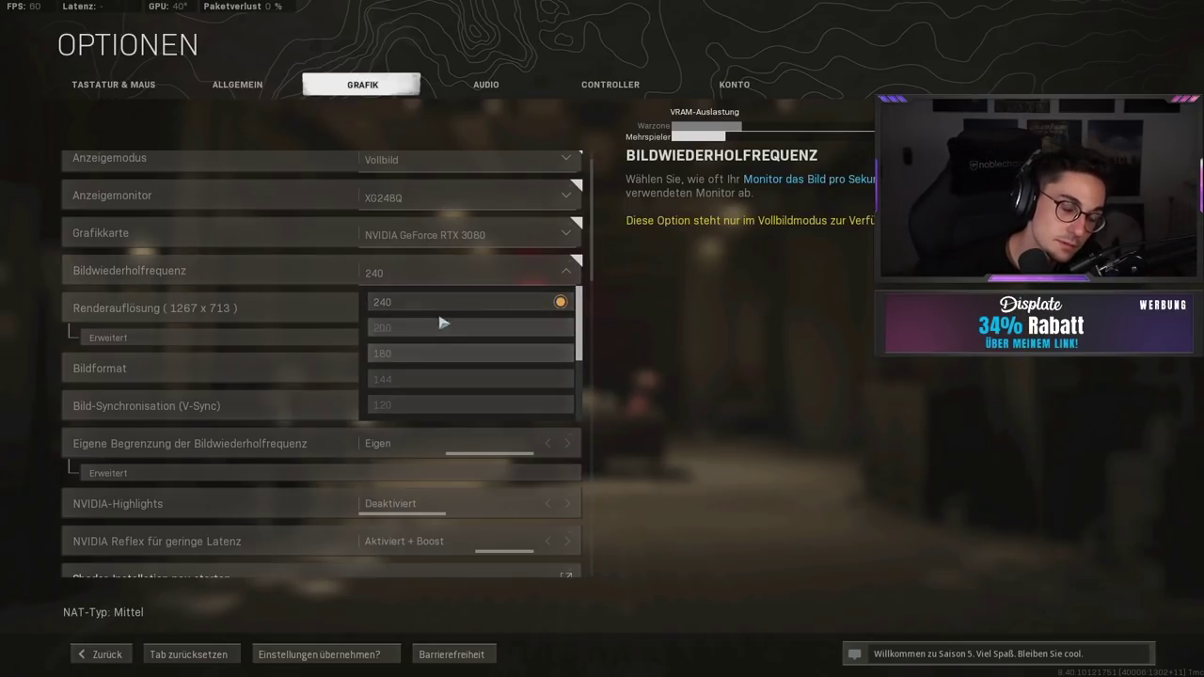
left_click(422, 280)
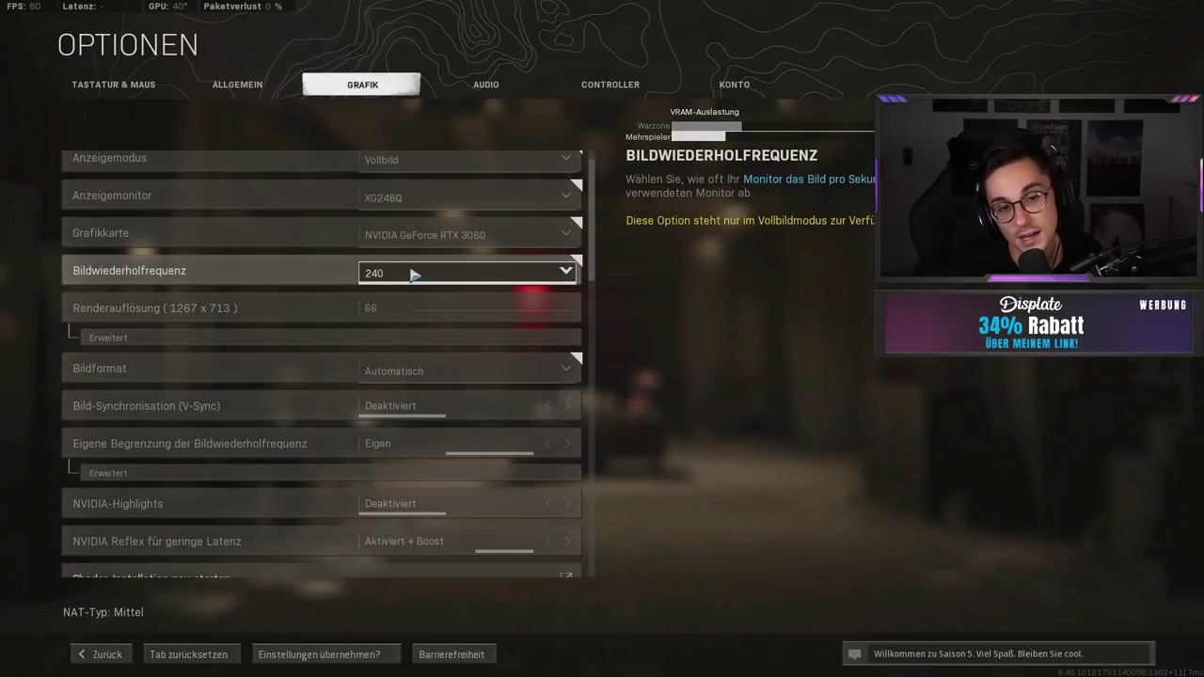
left_click(414, 274)
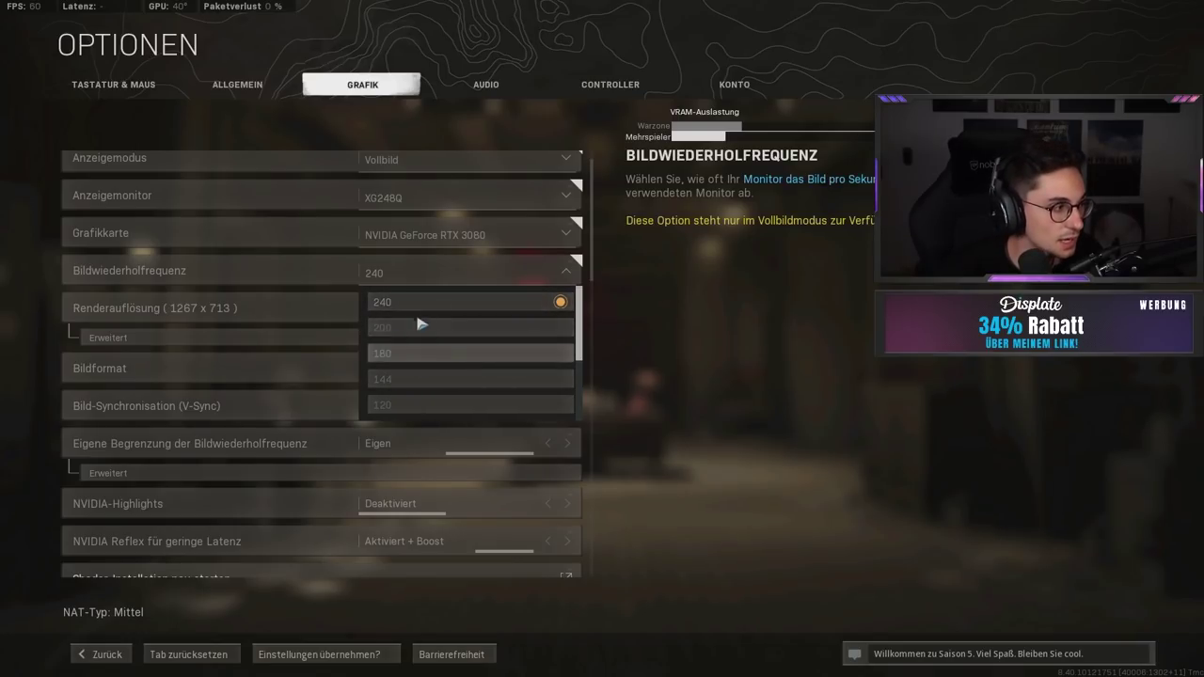
left_click(653, 325)
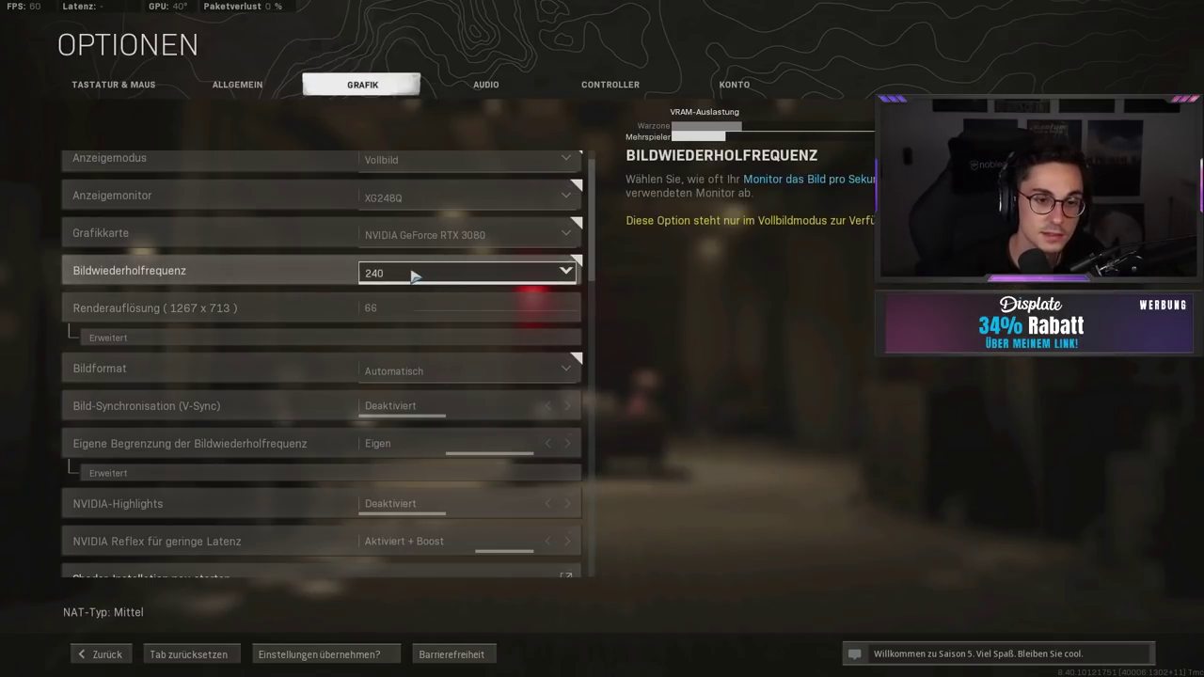
left_click(415, 275)
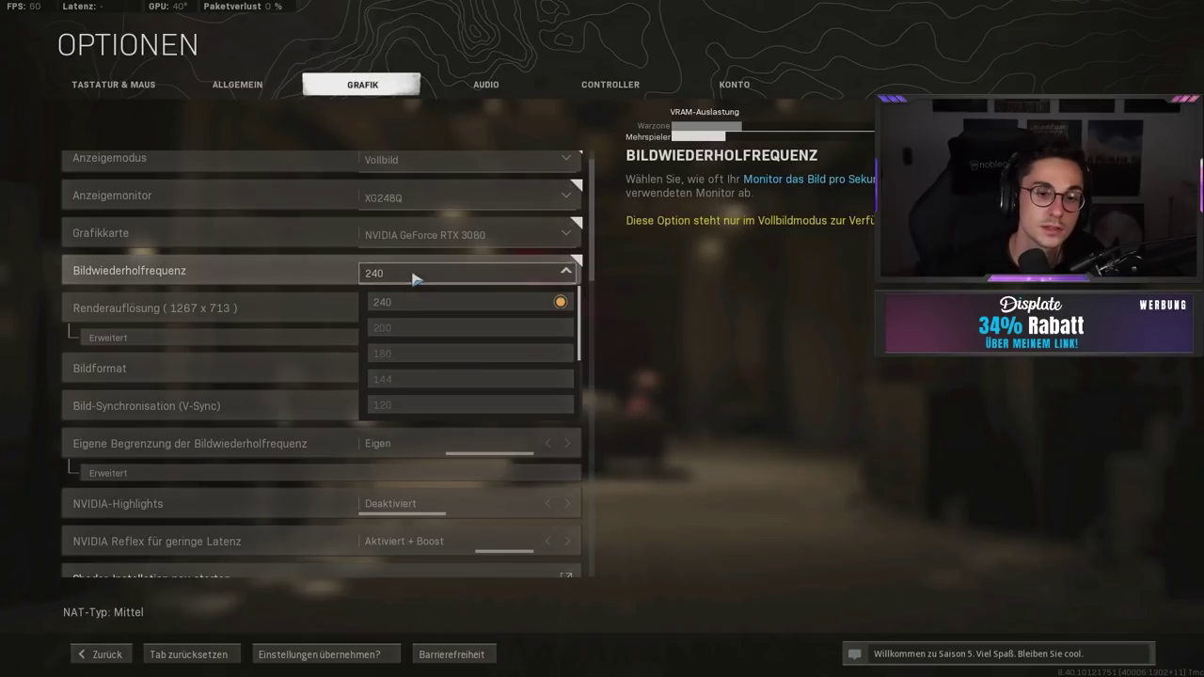
left_click(644, 275)
left_click(410, 284)
scroll(430, 343, "down", 5)
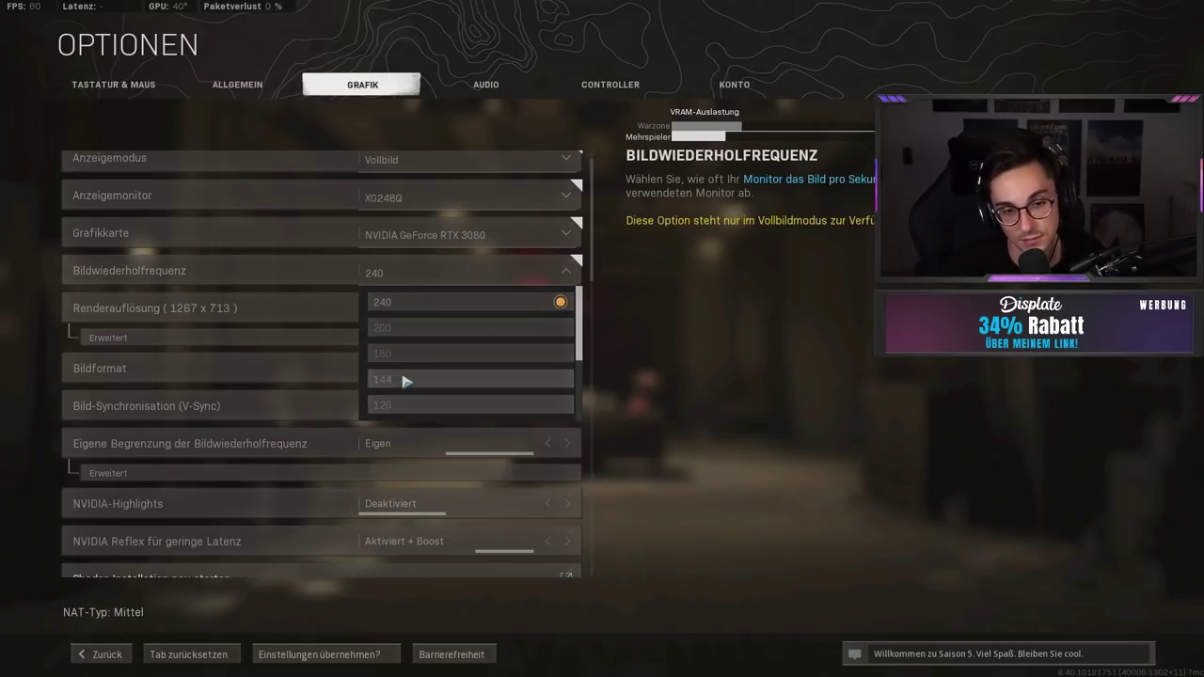
scroll(432, 367, "up", 4)
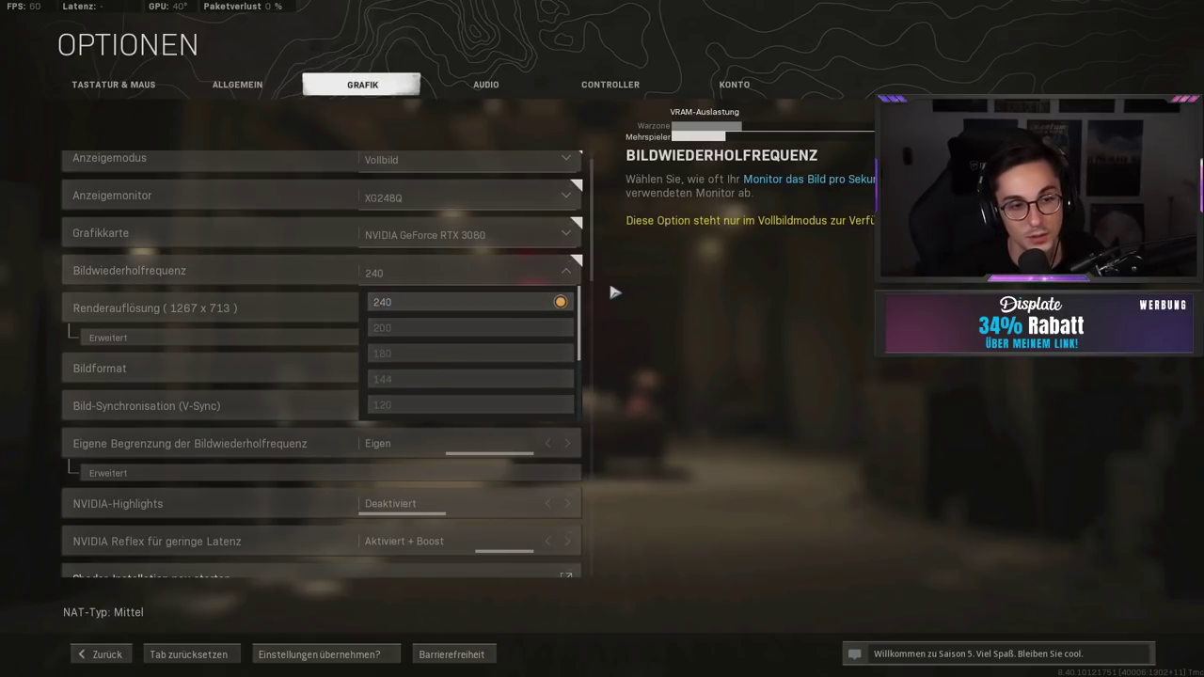
left_click(670, 297)
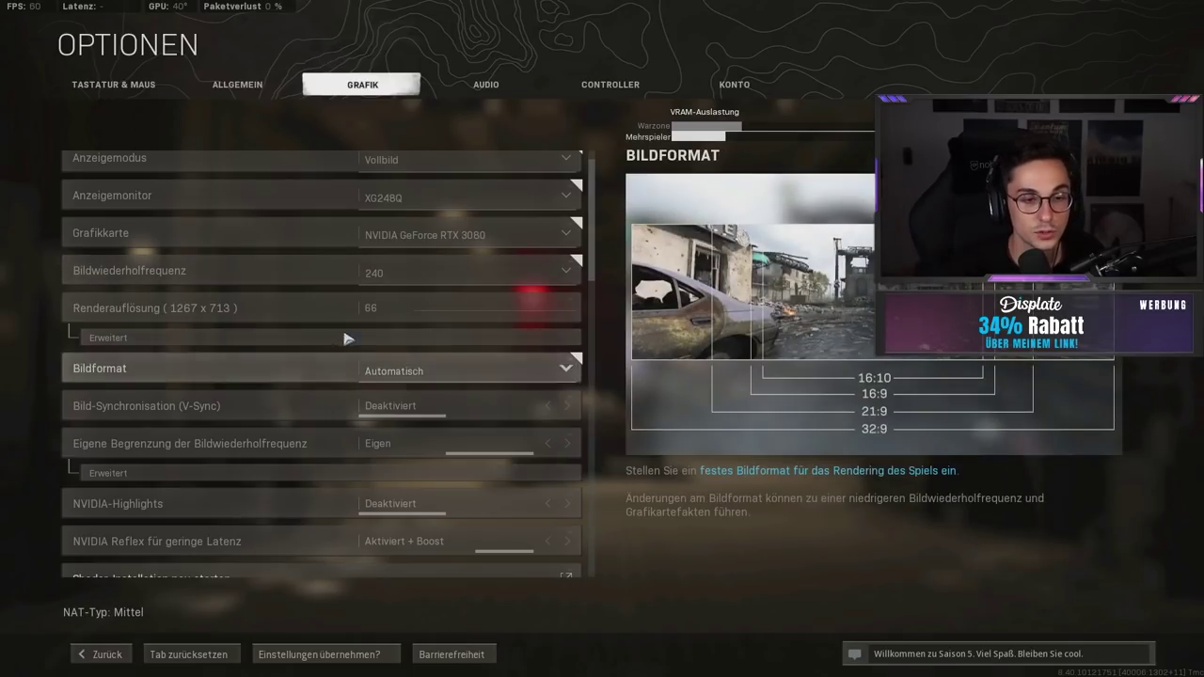
Set the Renderauflösung to 100.
left_click(380, 308)
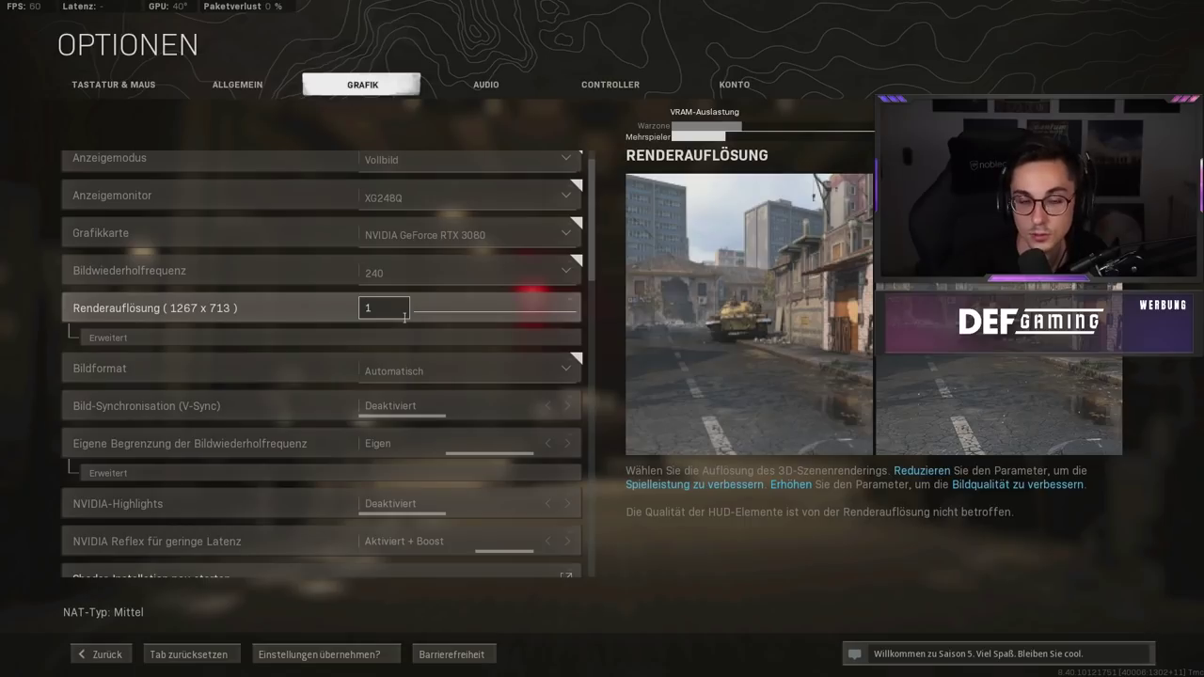
key("Return")
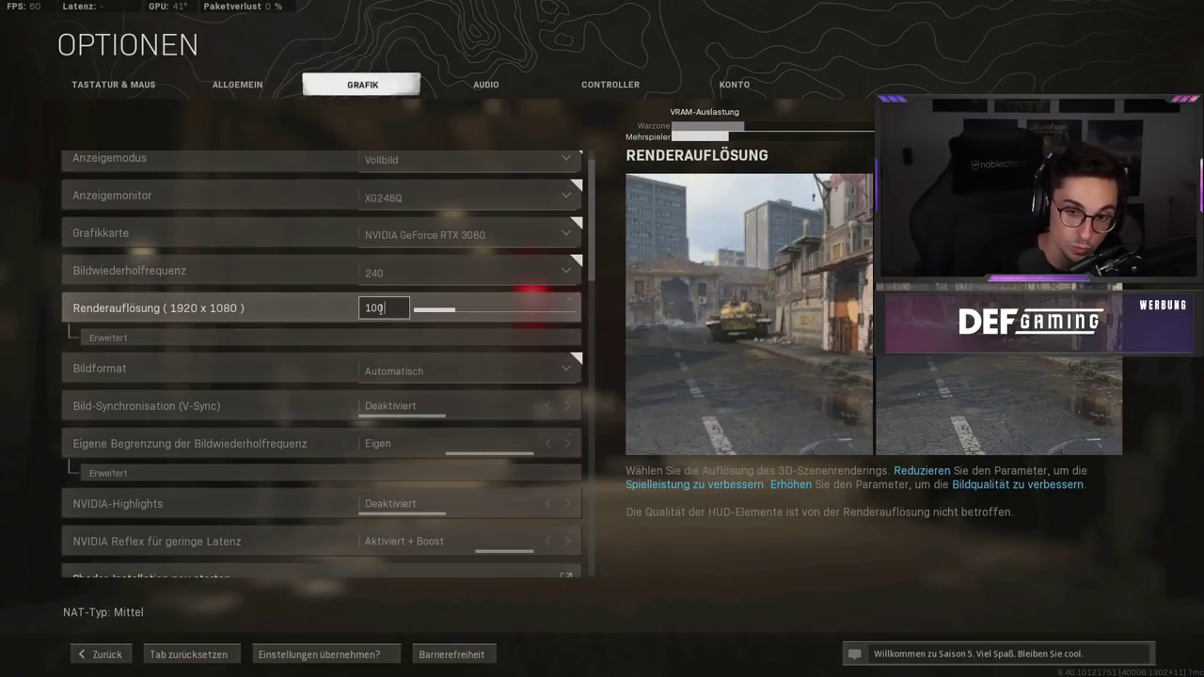
key("Return")
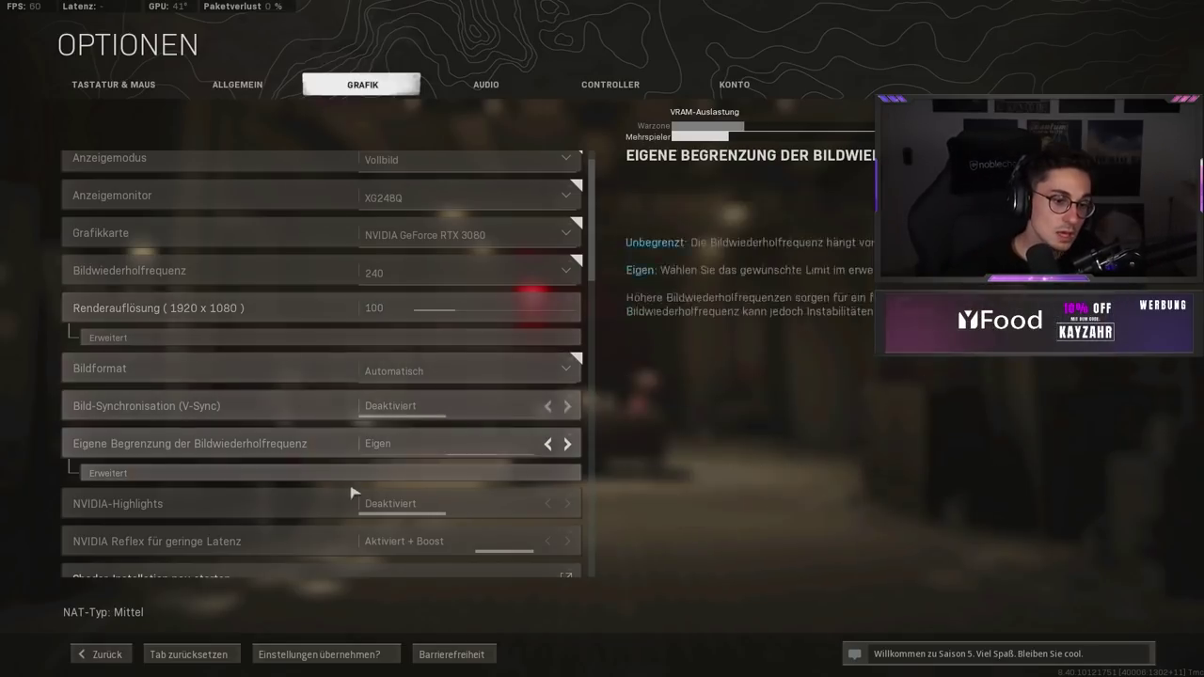
Expand the advanced settings of Eigene Begrenzung der Bildwiederholfrequenz and look through the frame rate limits and the NVIDIA and texture options.
scroll(414, 424, "down", 1)
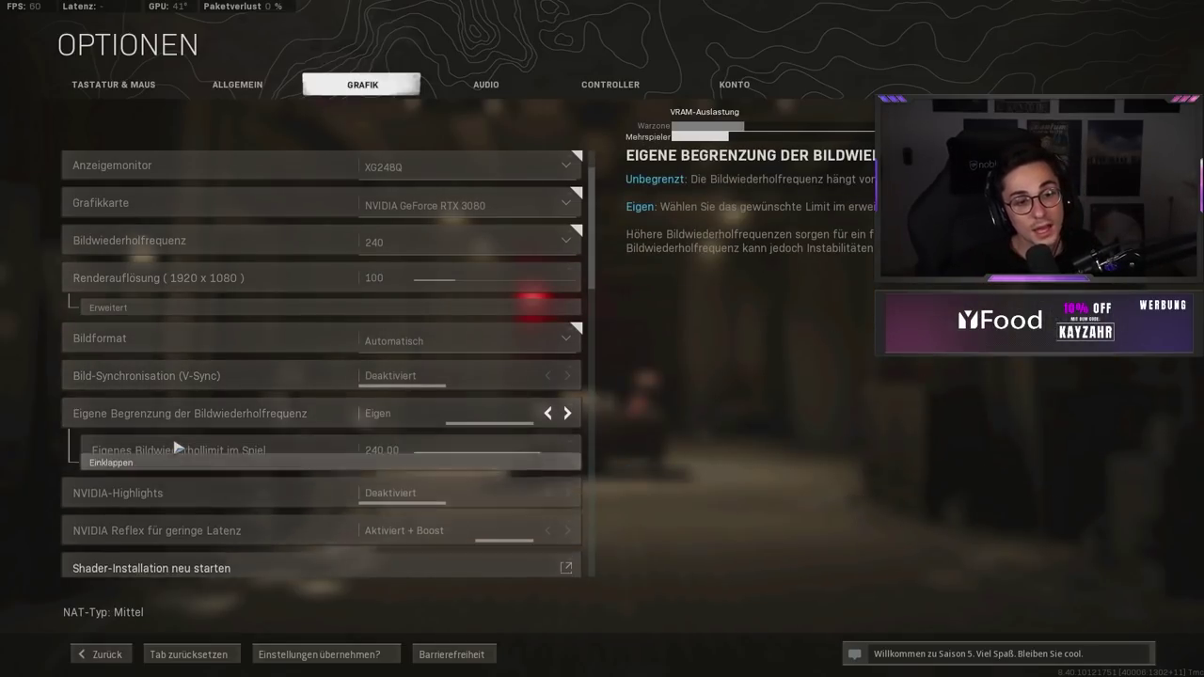
left_click(274, 444)
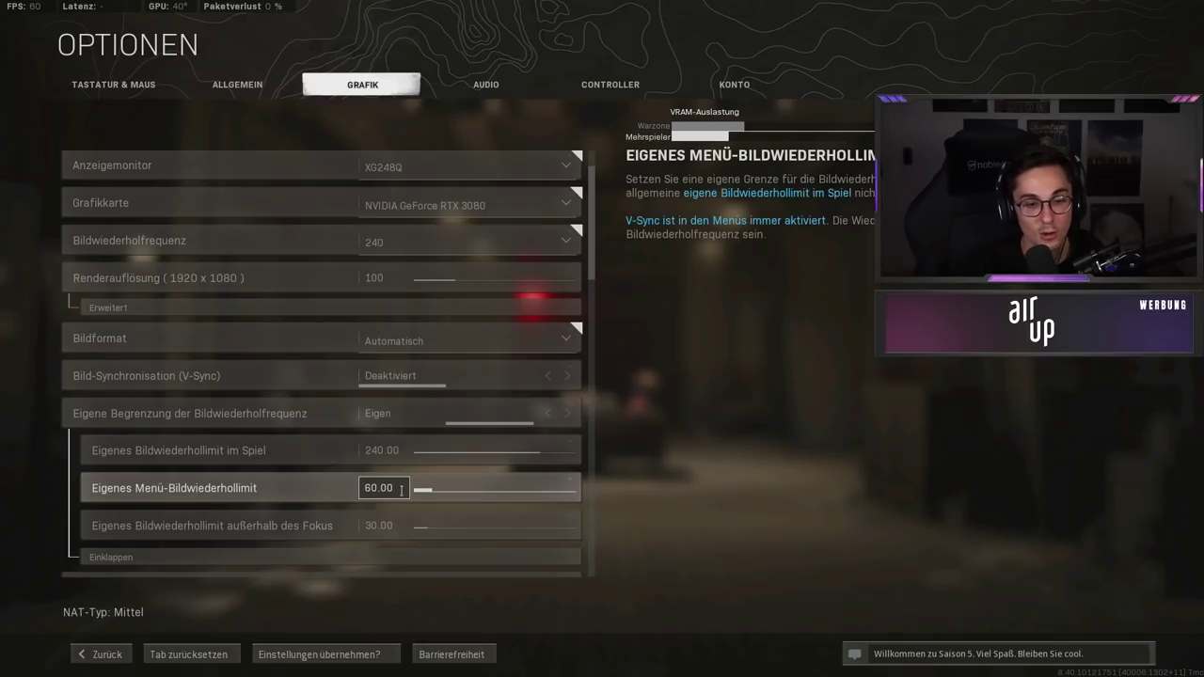
scroll(383, 480, "down", 5)
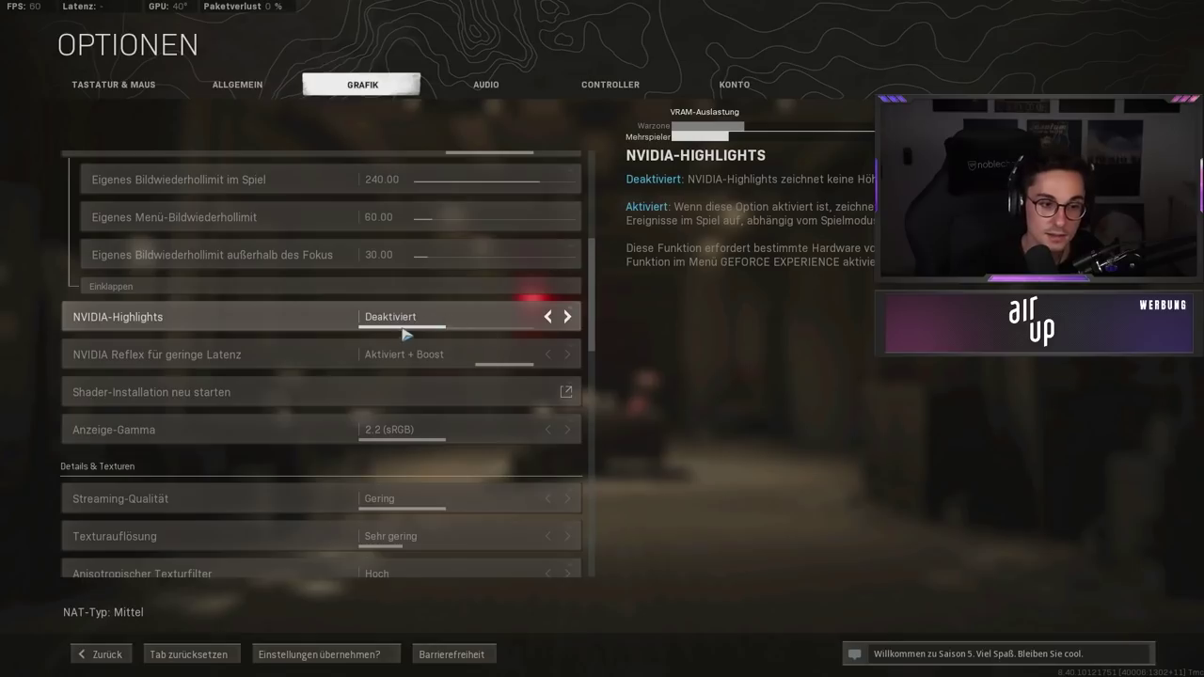
scroll(407, 335, "down", 1)
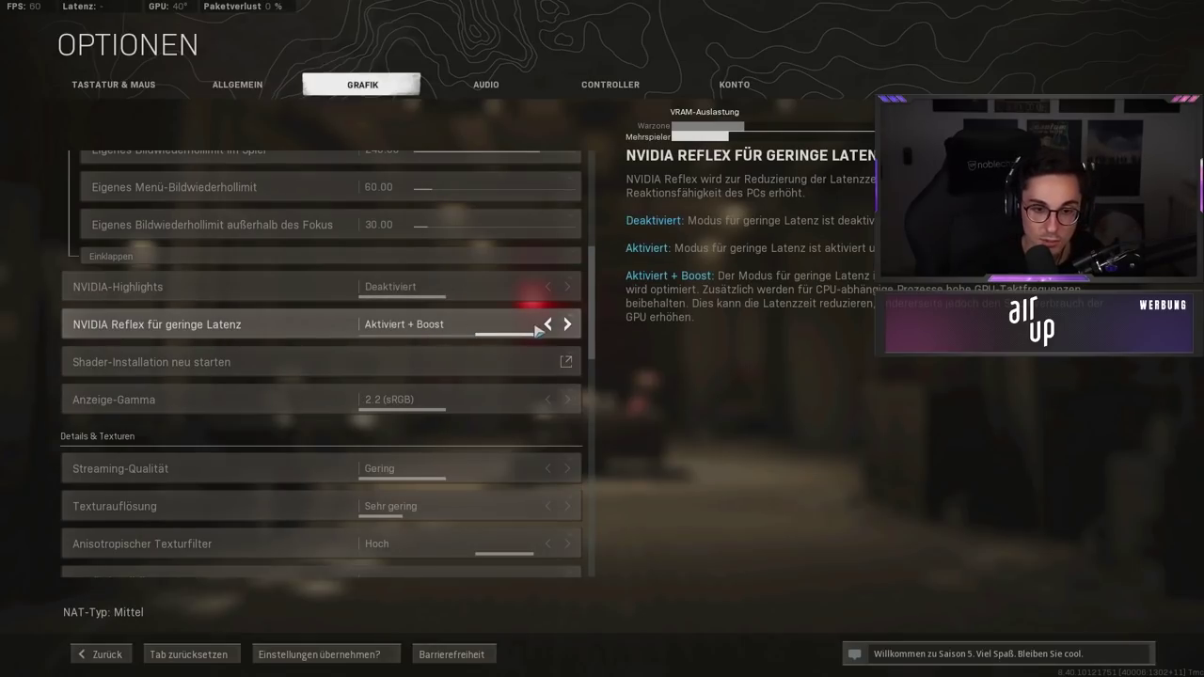
scroll(483, 329, "down", 2)
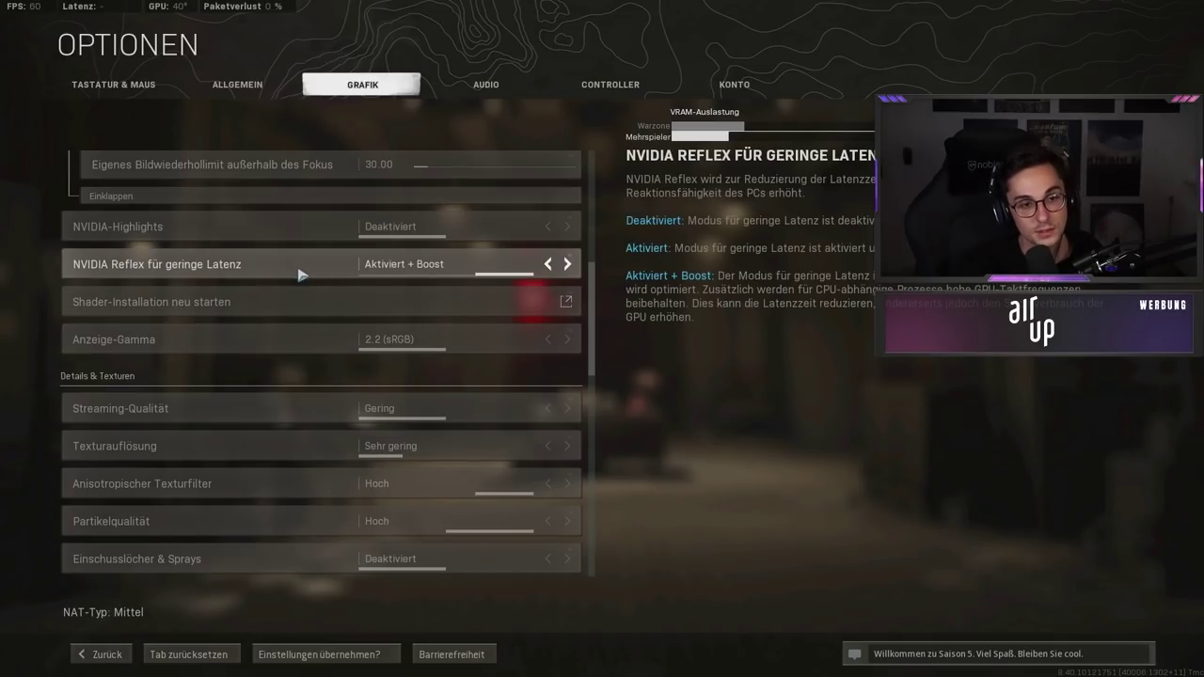
scroll(319, 282, "down", 4)
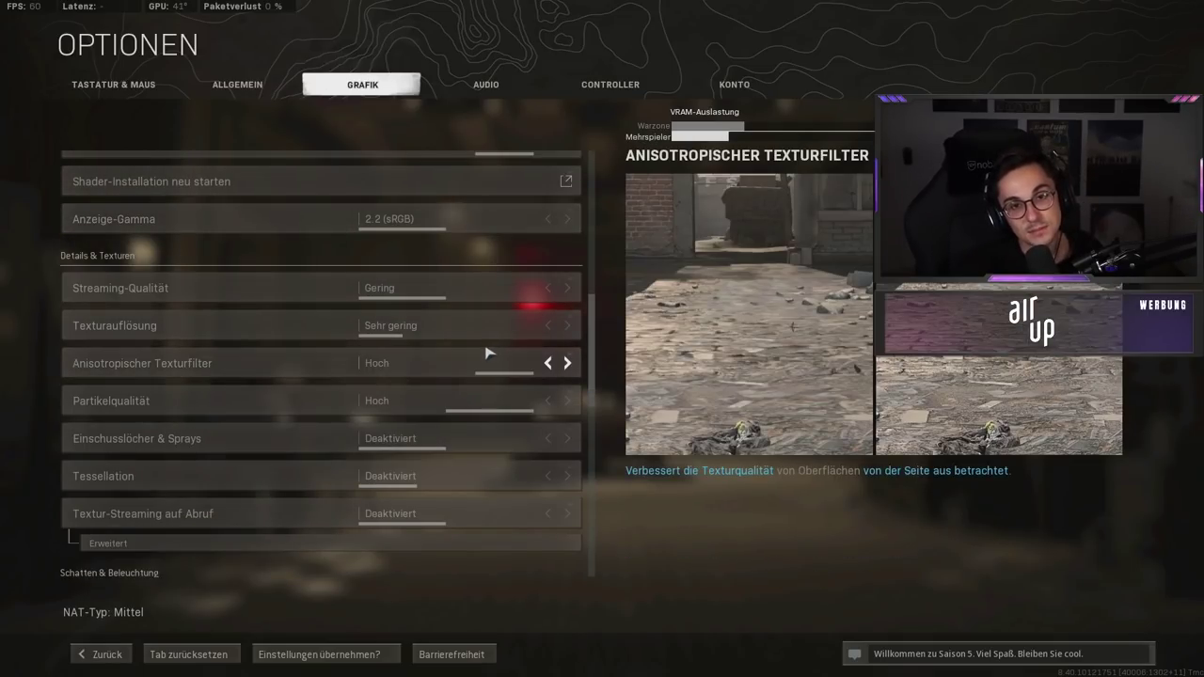
Switch the Texturauflösung repeatedly between Normal and Sehr gering to compare VRAM usage, ending on Sehr gering.
left_click(567, 325)
left_click(567, 326)
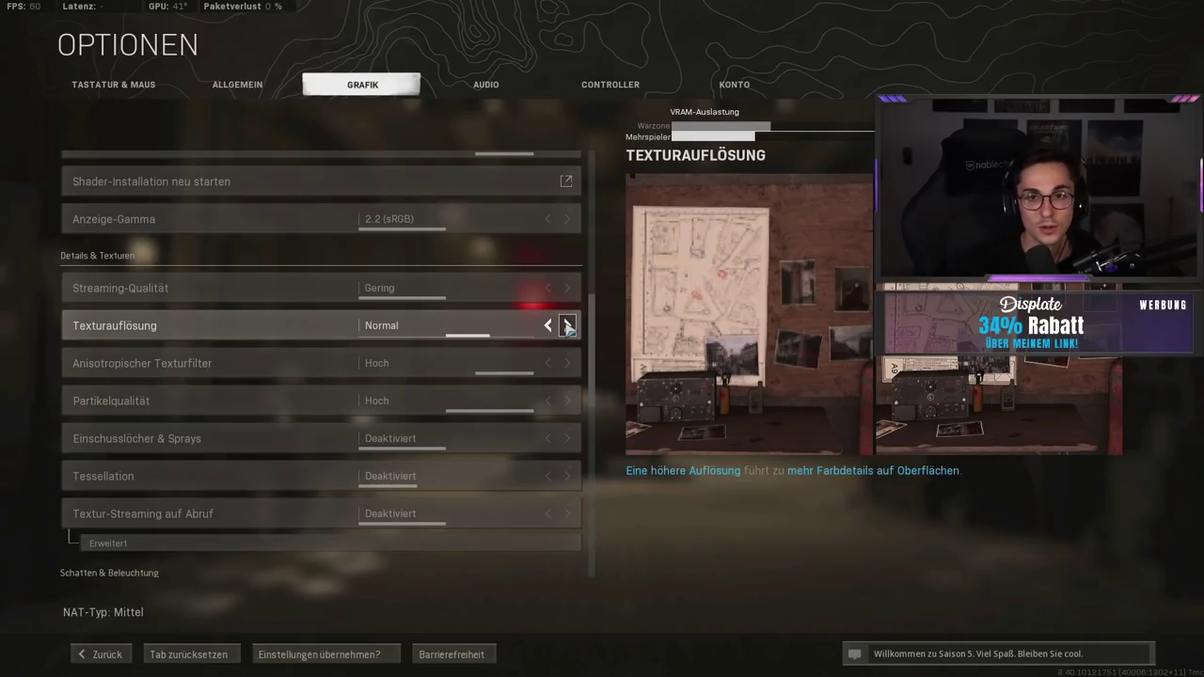
left_click(568, 325)
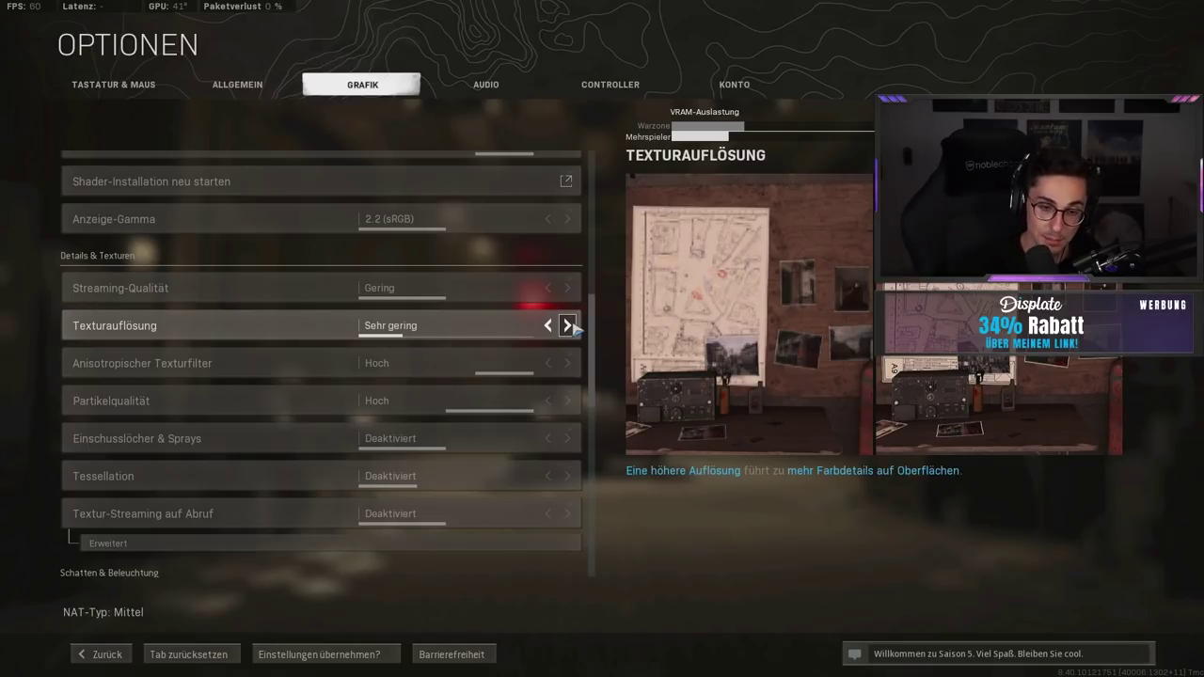
left_click(569, 326)
left_click(569, 325)
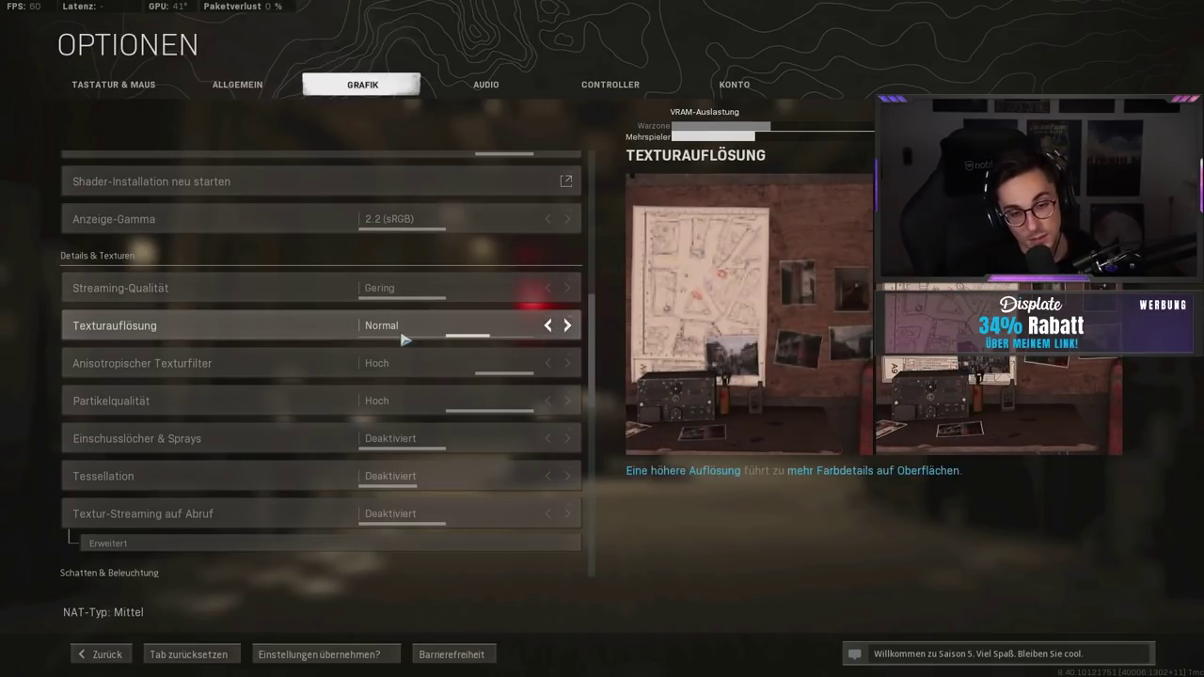
left_click(549, 327)
left_click(550, 326)
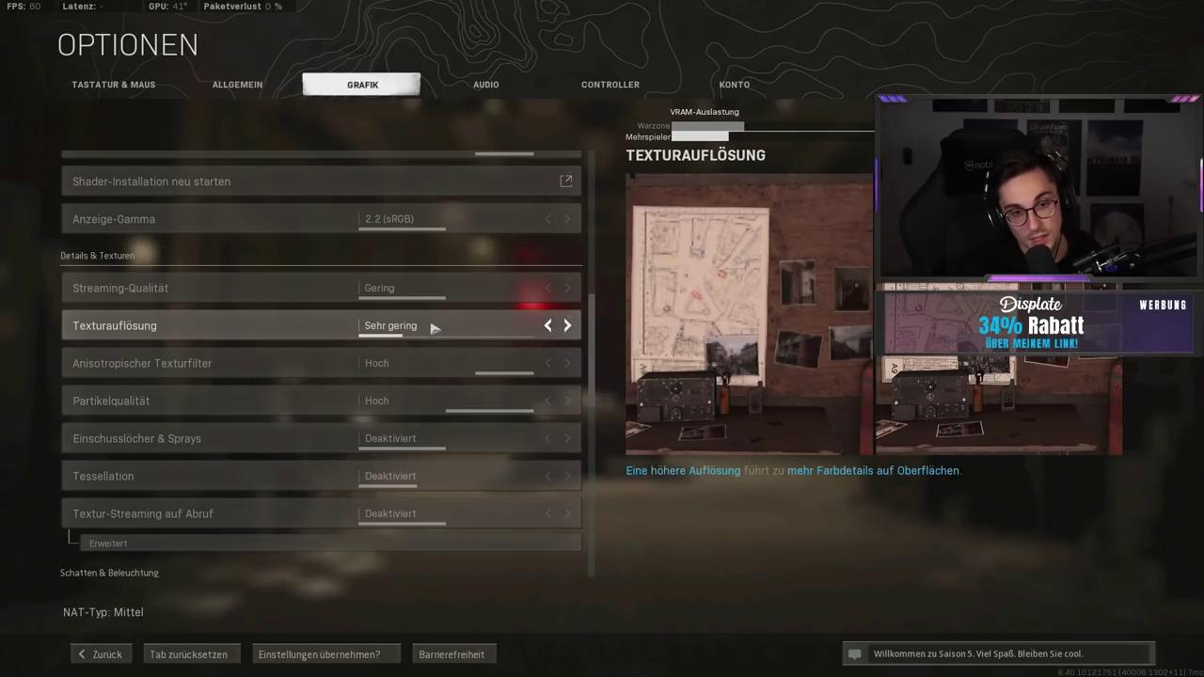
left_click(568, 326)
left_click(568, 326)
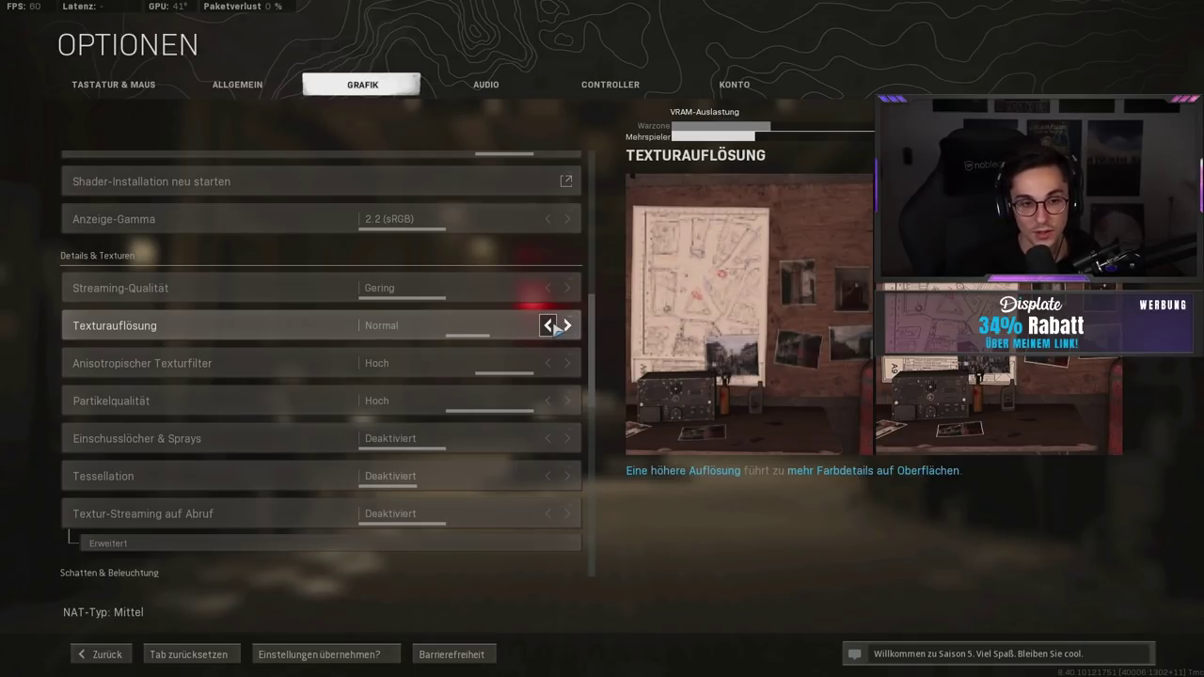
left_click(567, 325)
left_click(567, 326)
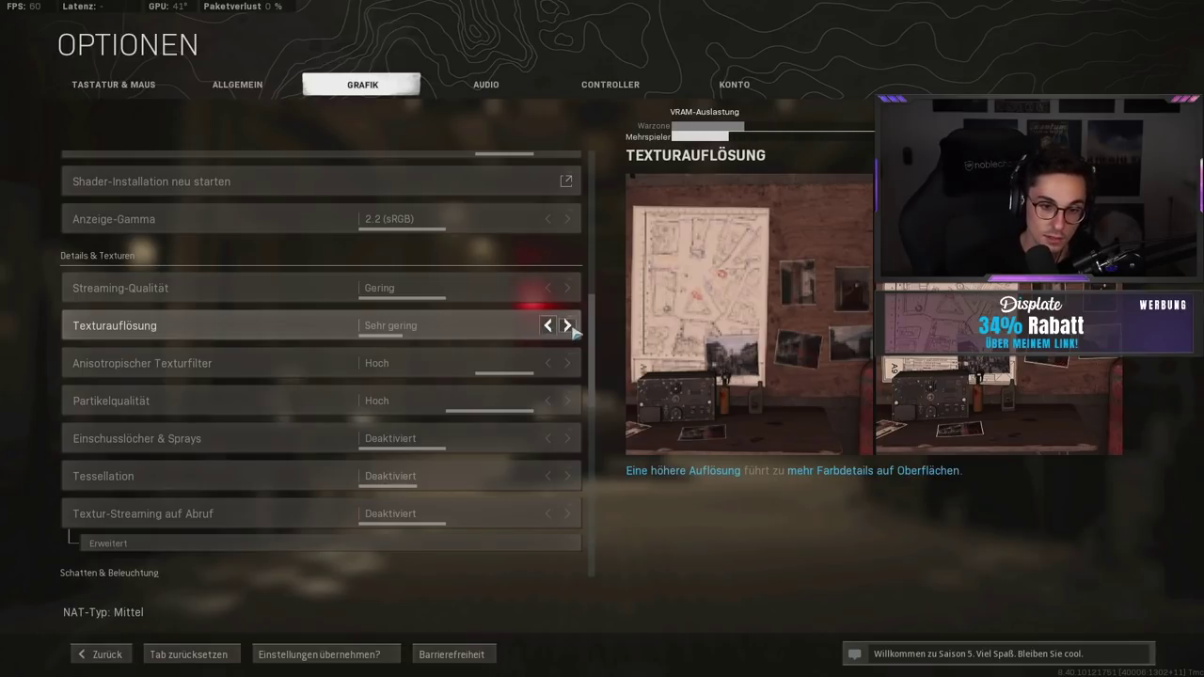
left_click(568, 326)
left_click(567, 326)
left_click(567, 325)
left_click(548, 326)
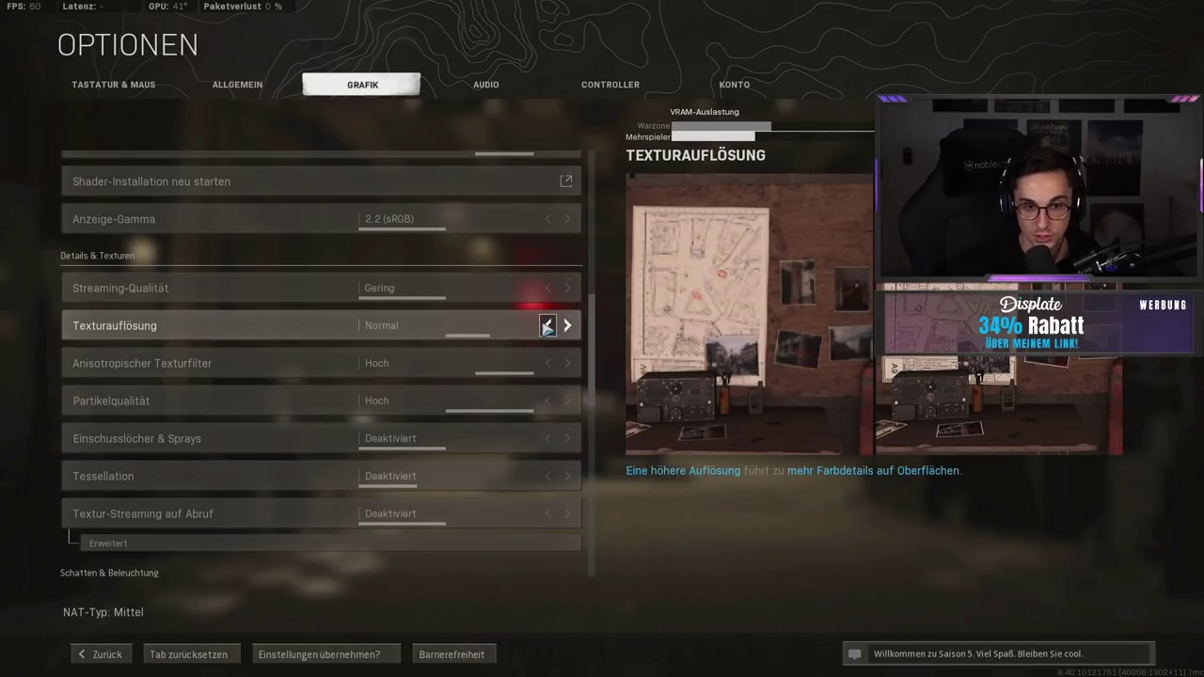
left_click(547, 325)
left_click(547, 326)
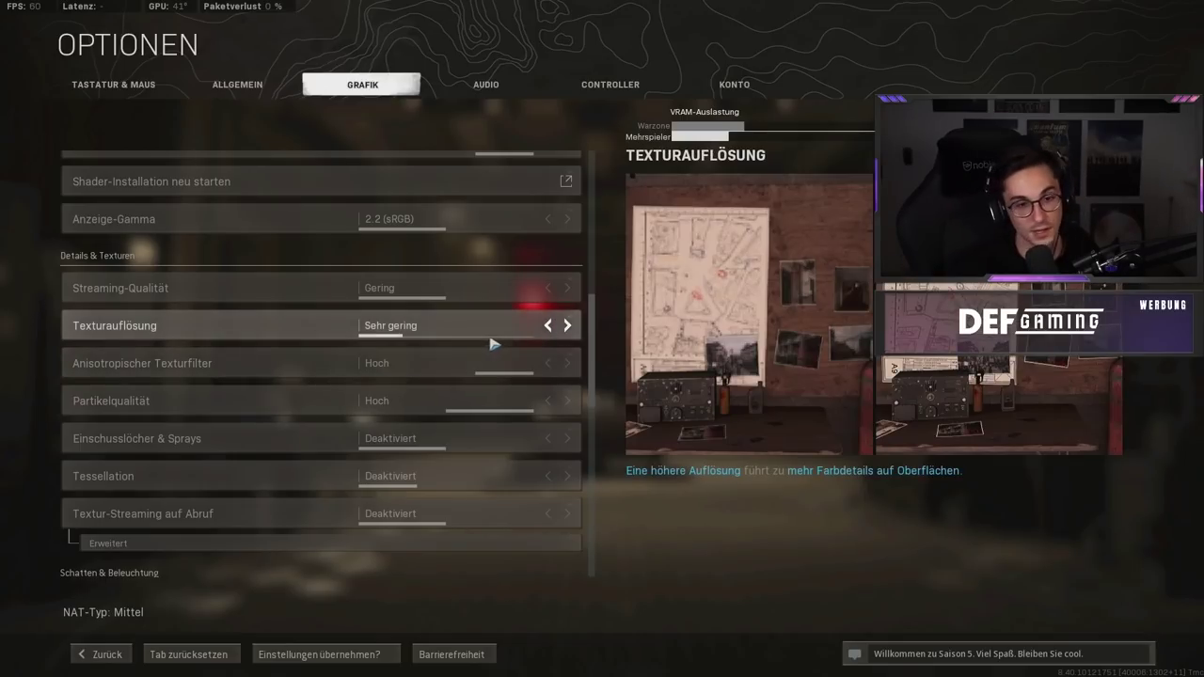
Set the Shadow Map-Auflösung to Hoch and enable both Punktschatten puffern and Sonnenschatten puffern.
scroll(462, 368, "down", 1)
scroll(457, 349, "down", 2)
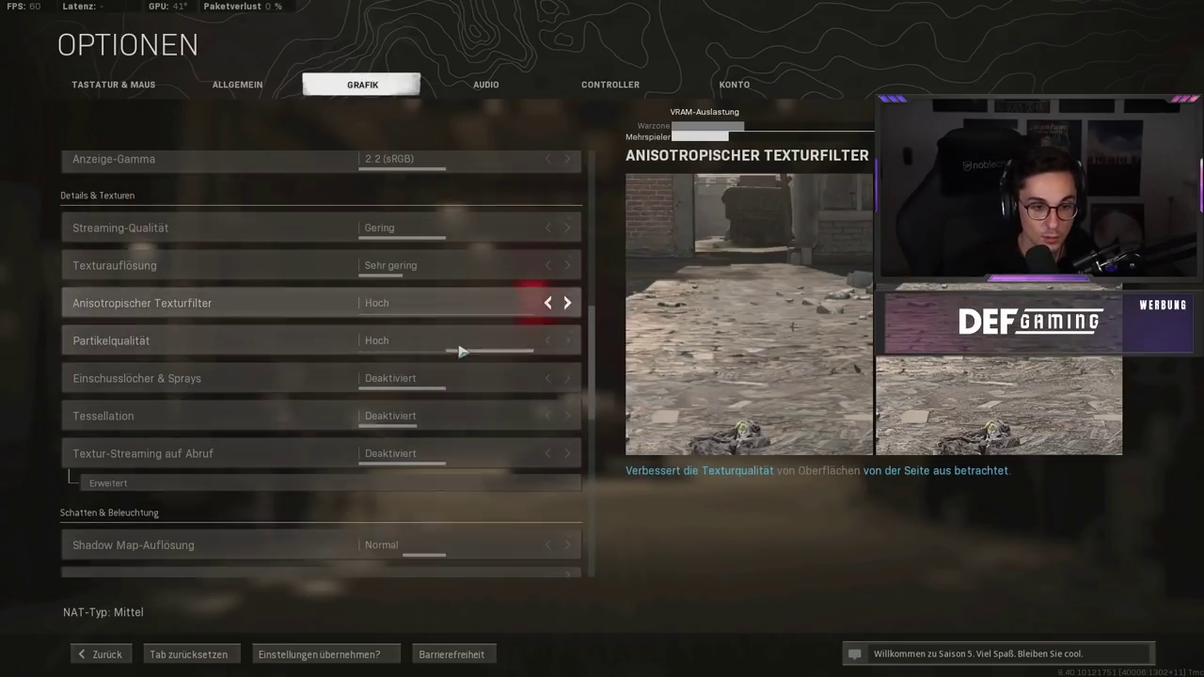
scroll(482, 282, "down", 1)
scroll(462, 330, "down", 4)
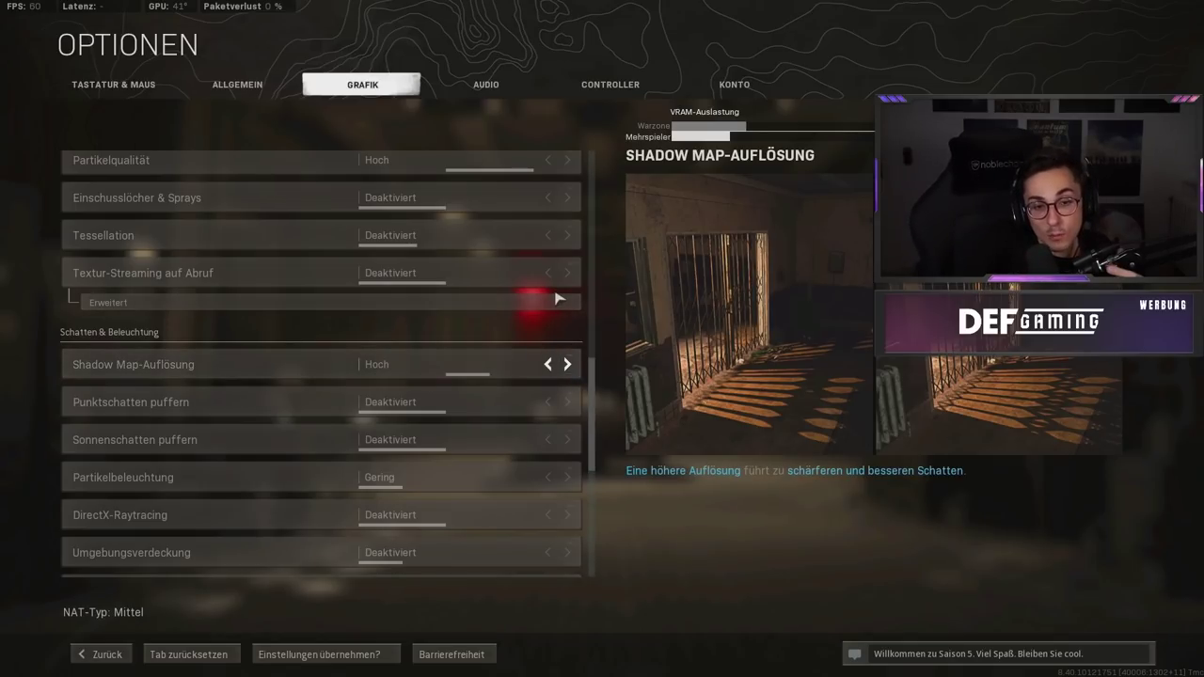
left_click(567, 402)
left_click(567, 439)
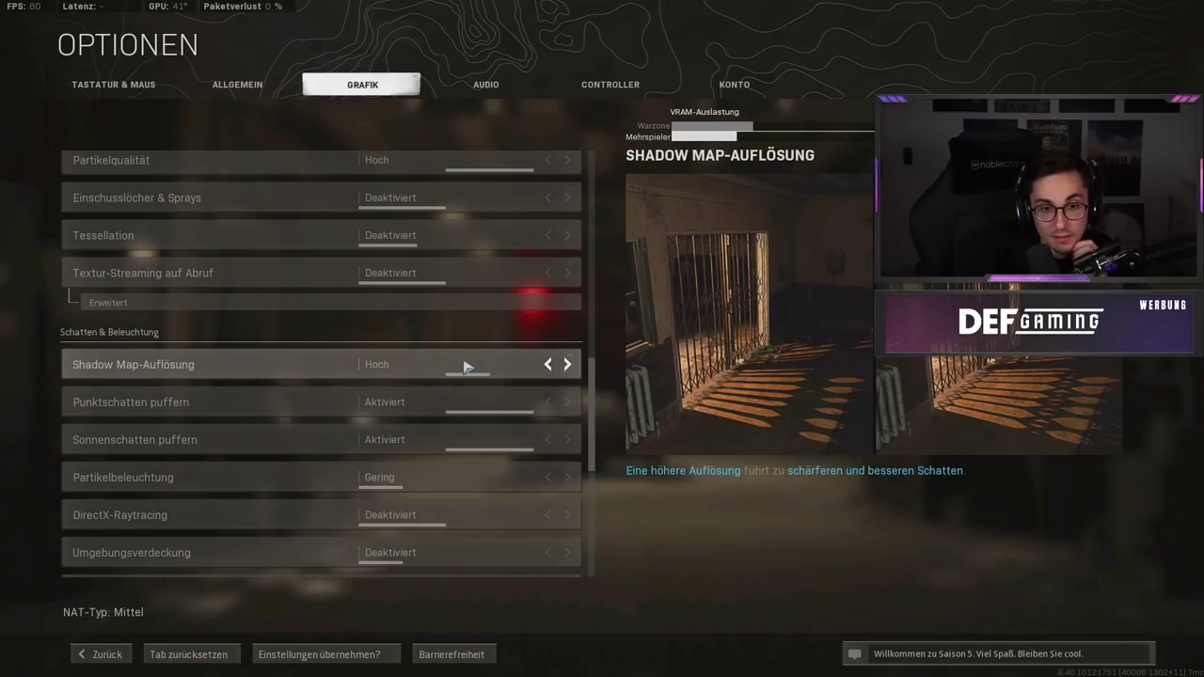
left_click(568, 364)
left_click(547, 364)
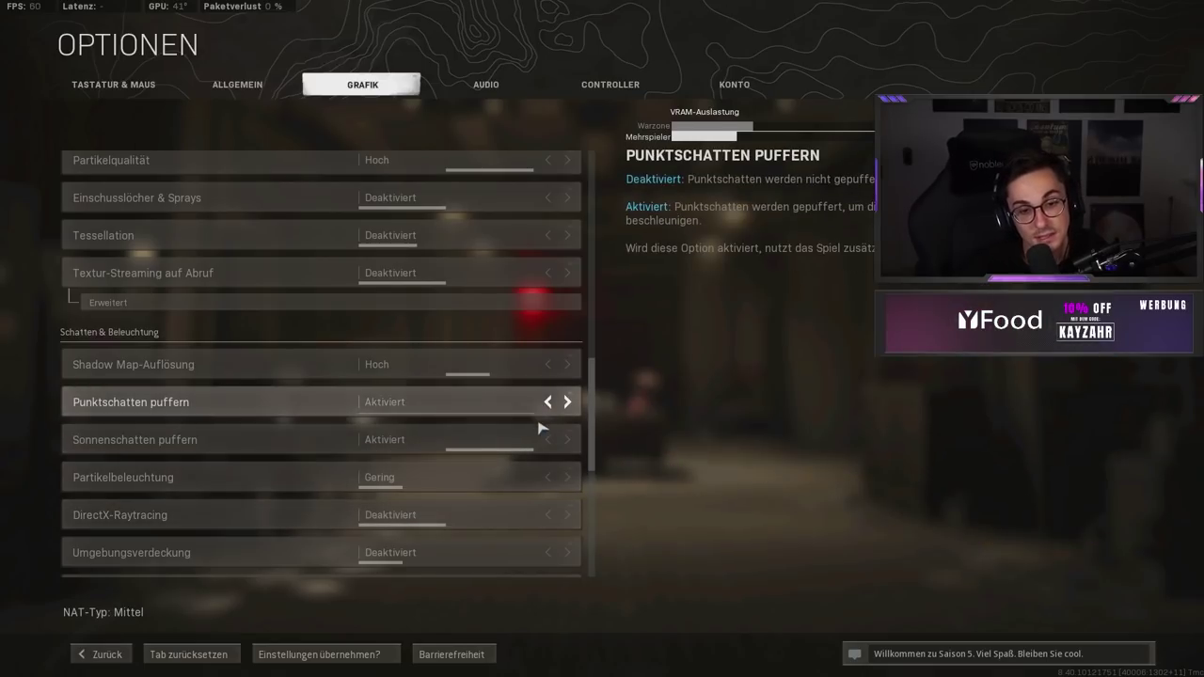
scroll(487, 433, "down", 1)
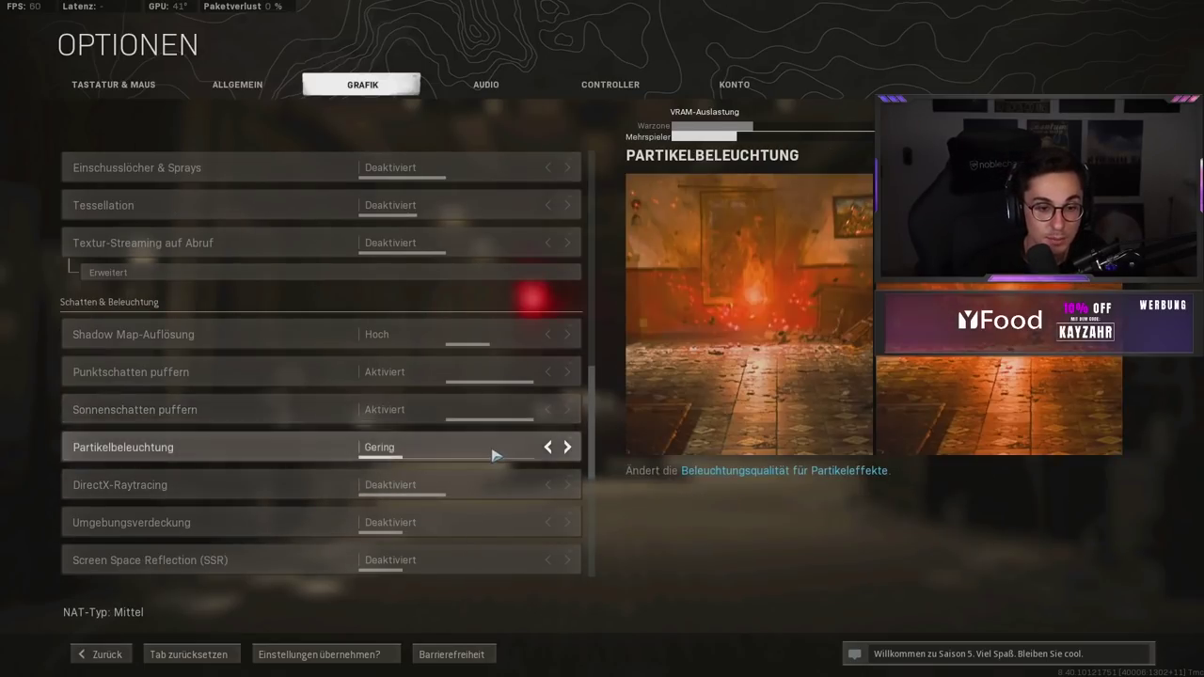
Review the lighting and post-processing settings from Partikelbeleuchtung and DirectX-Raytracing through NVIDIA DLSS to Antialiasing.
scroll(436, 422, "down", 1)
scroll(435, 422, "down", 1)
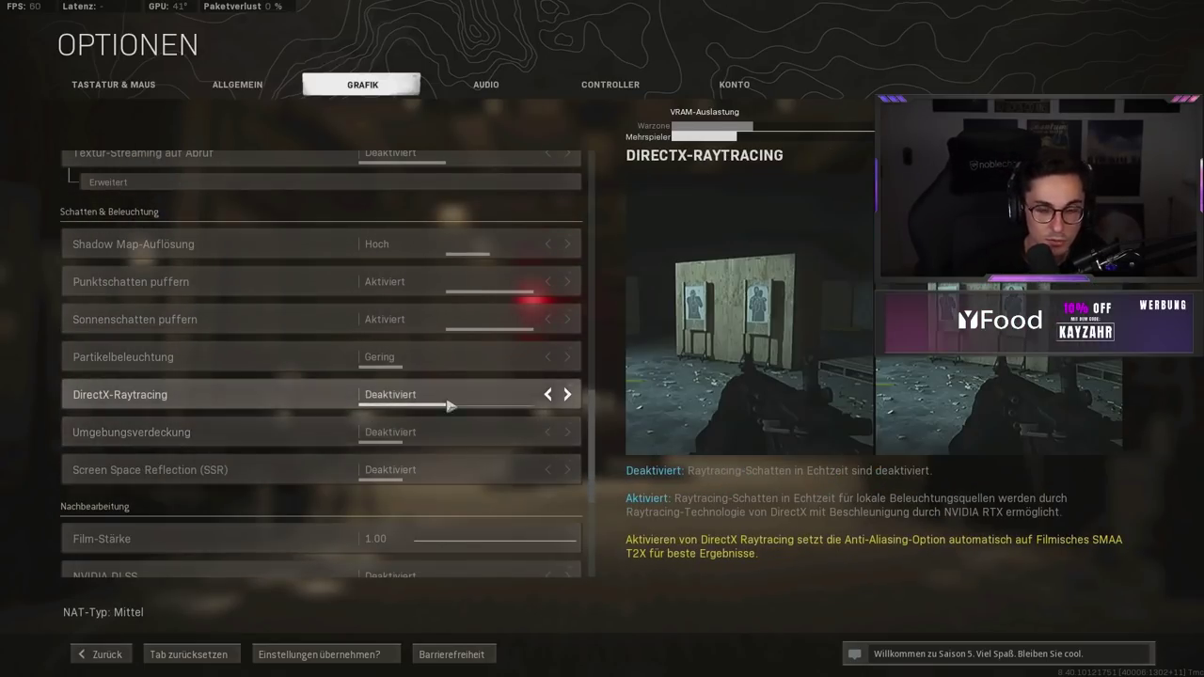
scroll(462, 454, "down", 1)
scroll(443, 333, "down", 1)
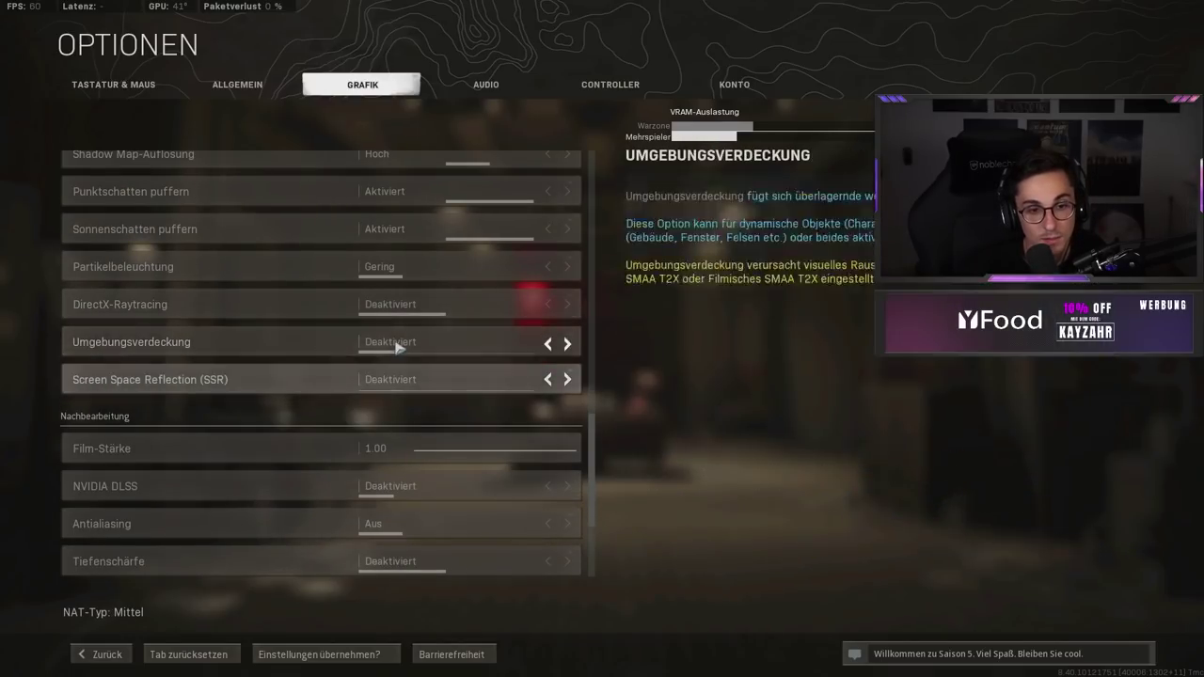
scroll(420, 383, "down", 1)
scroll(420, 383, "down", 2)
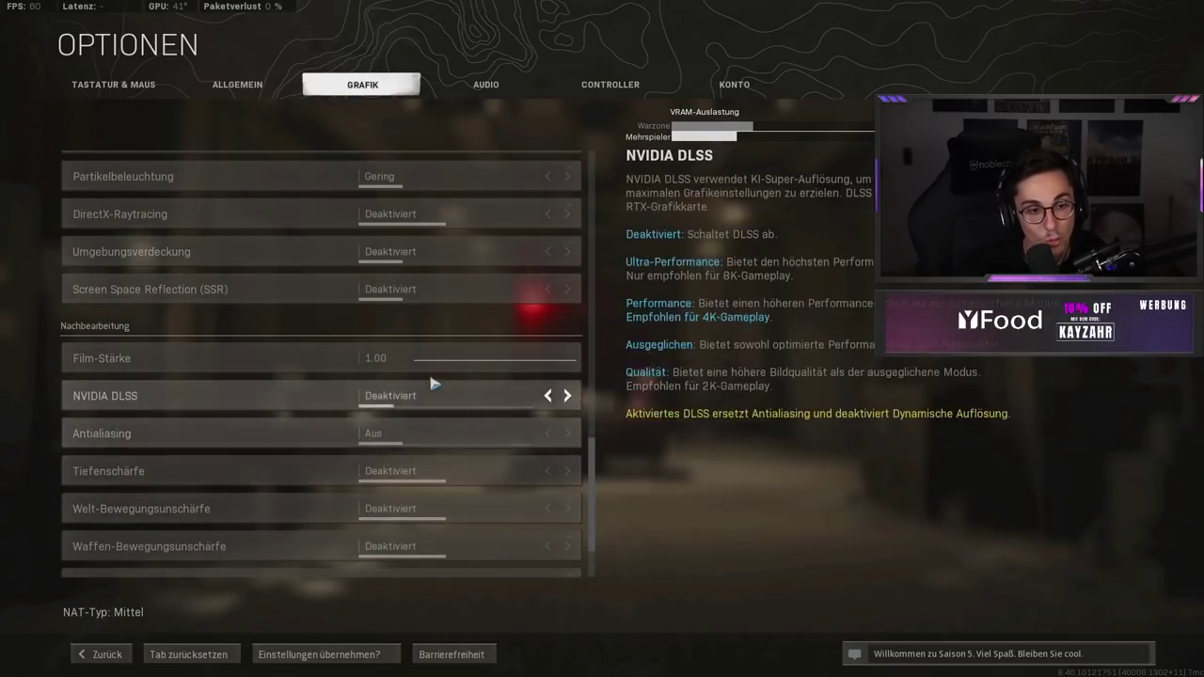
scroll(436, 373, "down", 1)
scroll(436, 372, "down", 1)
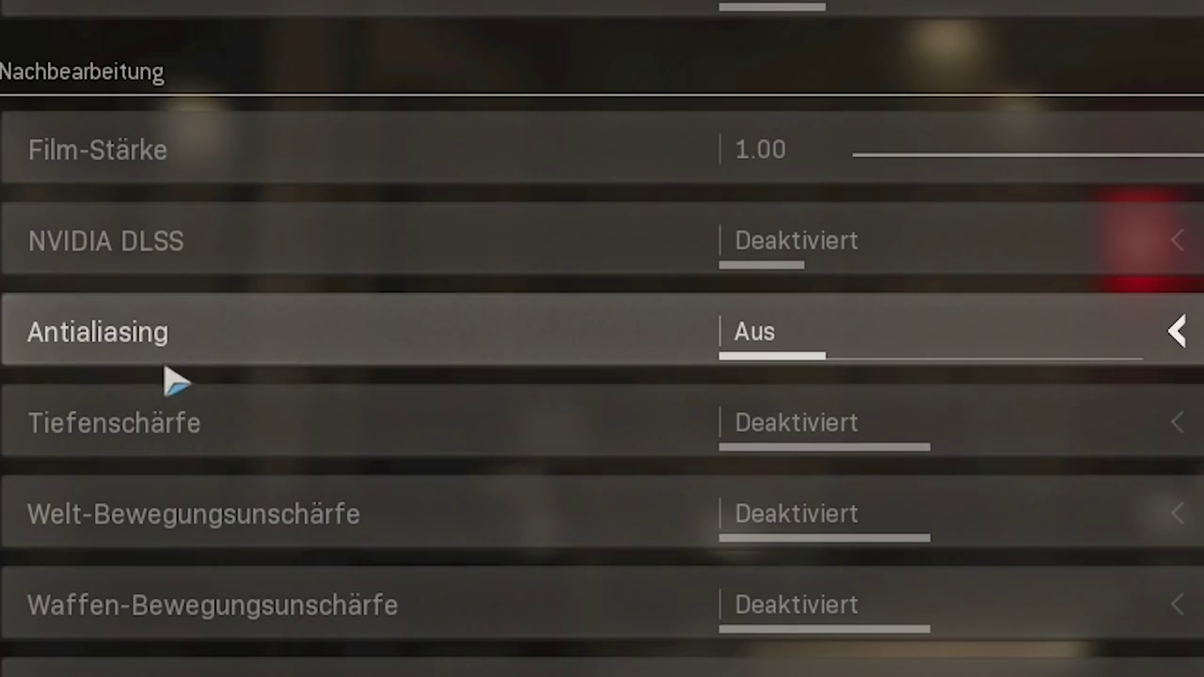
Switch Antialiasing between Aus, SMAA 1X, SMAA T2X and Filmisches SMAA T2X to compare them, ending on Aus.
left_click(567, 336)
left_click(567, 336)
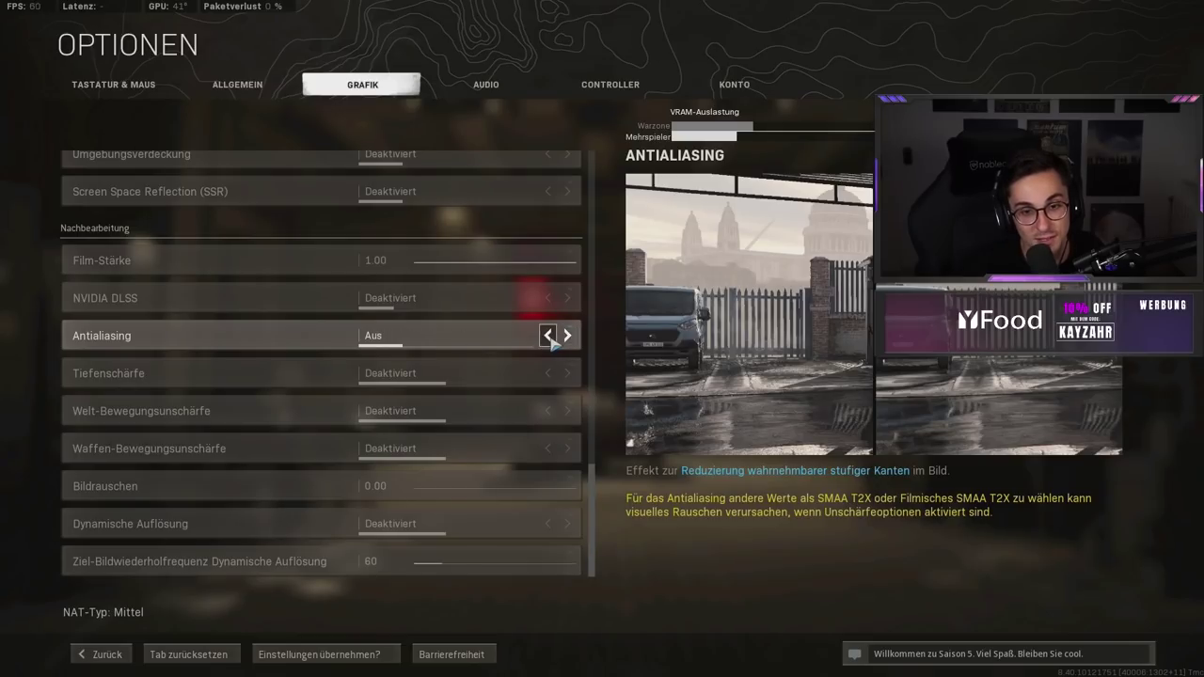
left_click(568, 336)
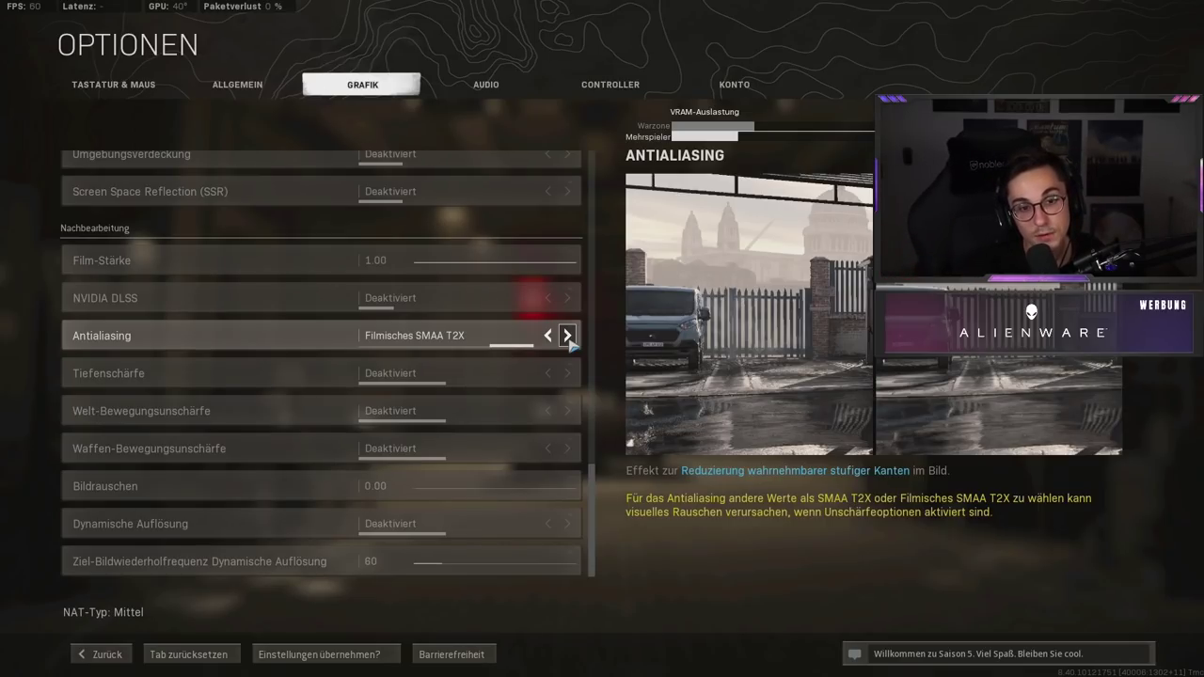
left_click(567, 336)
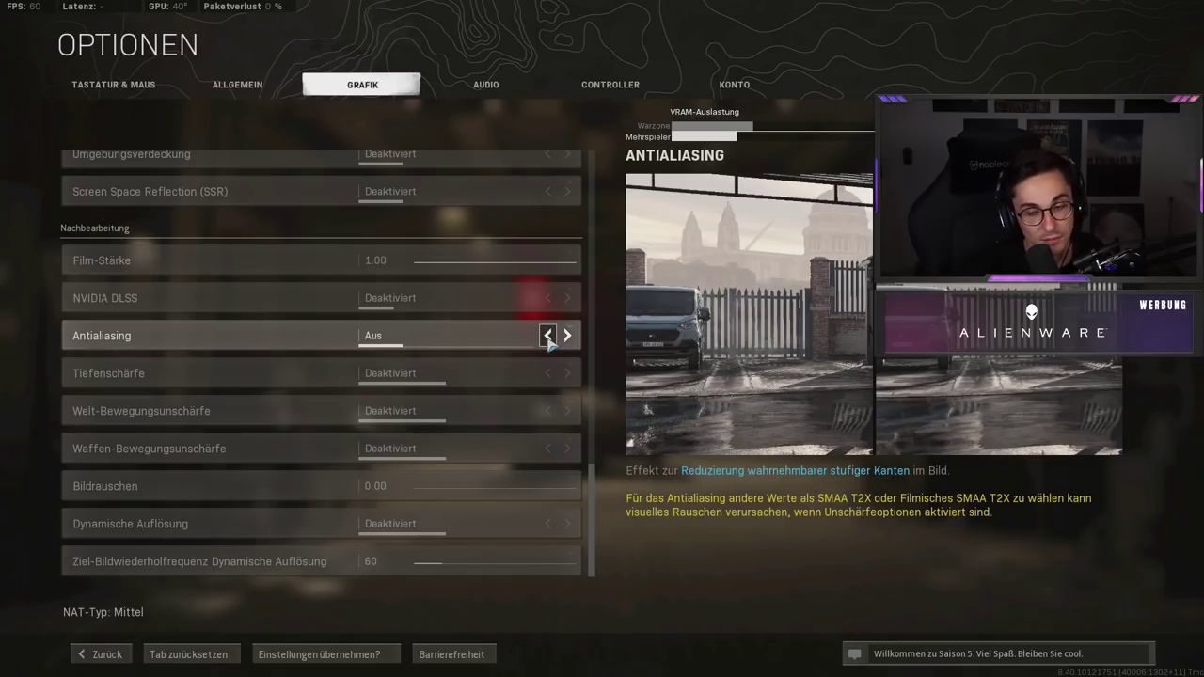
left_click(548, 336)
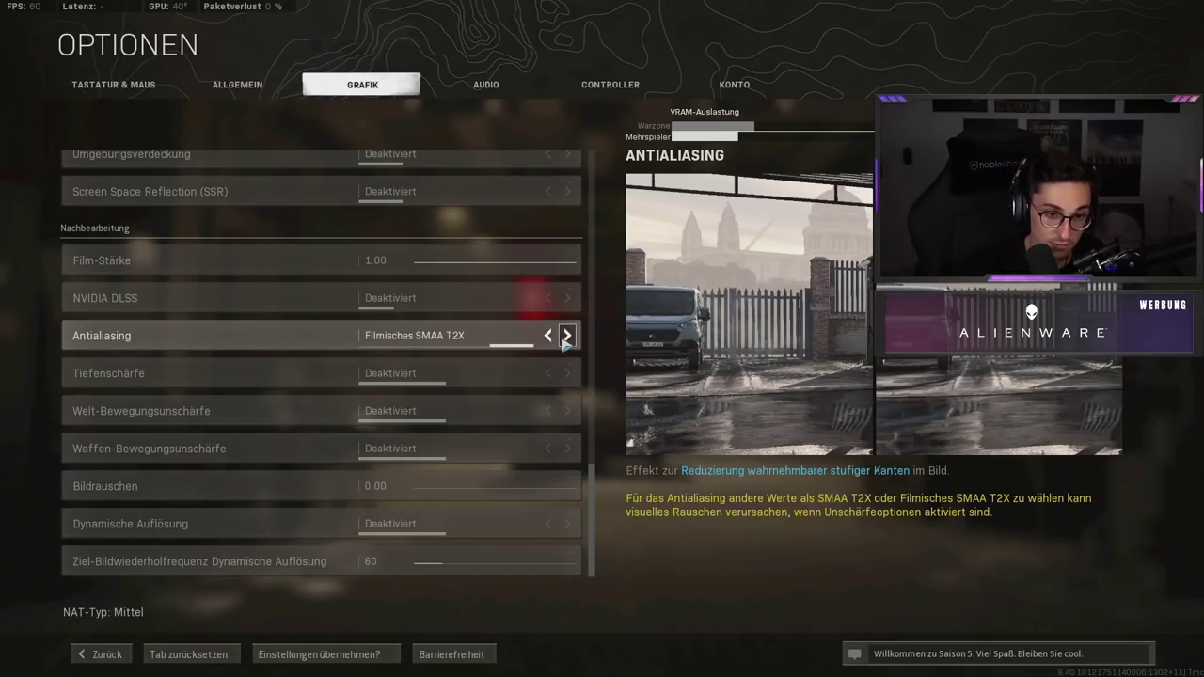
left_click(550, 339)
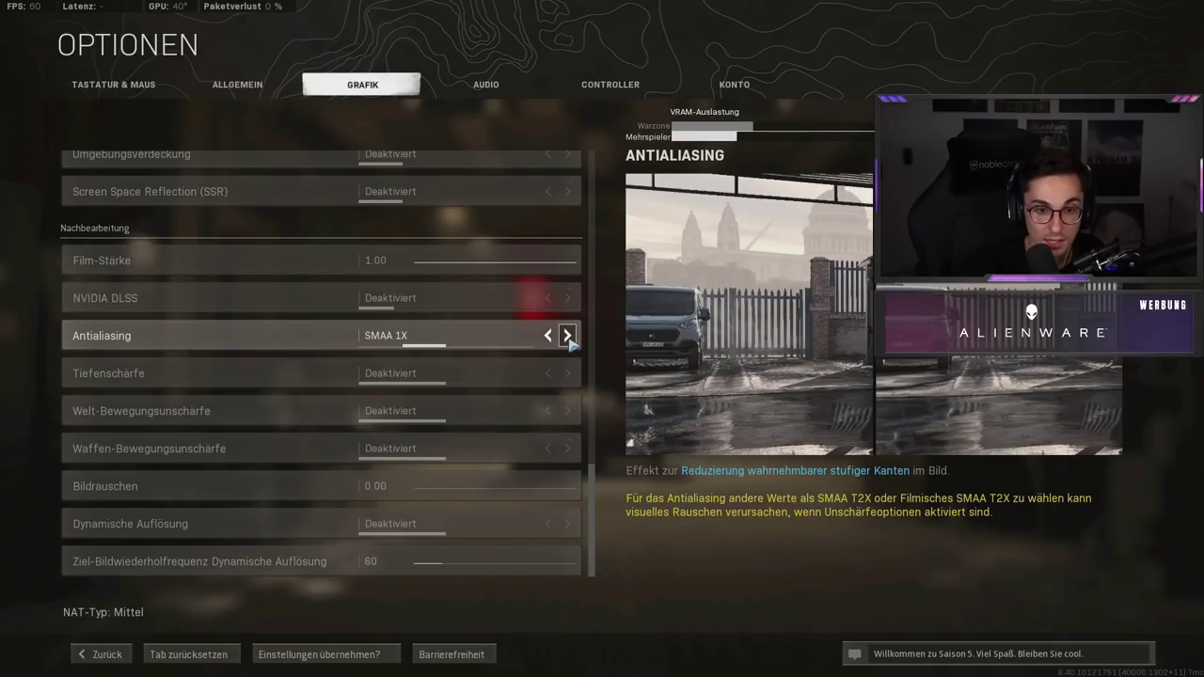
left_click(567, 336)
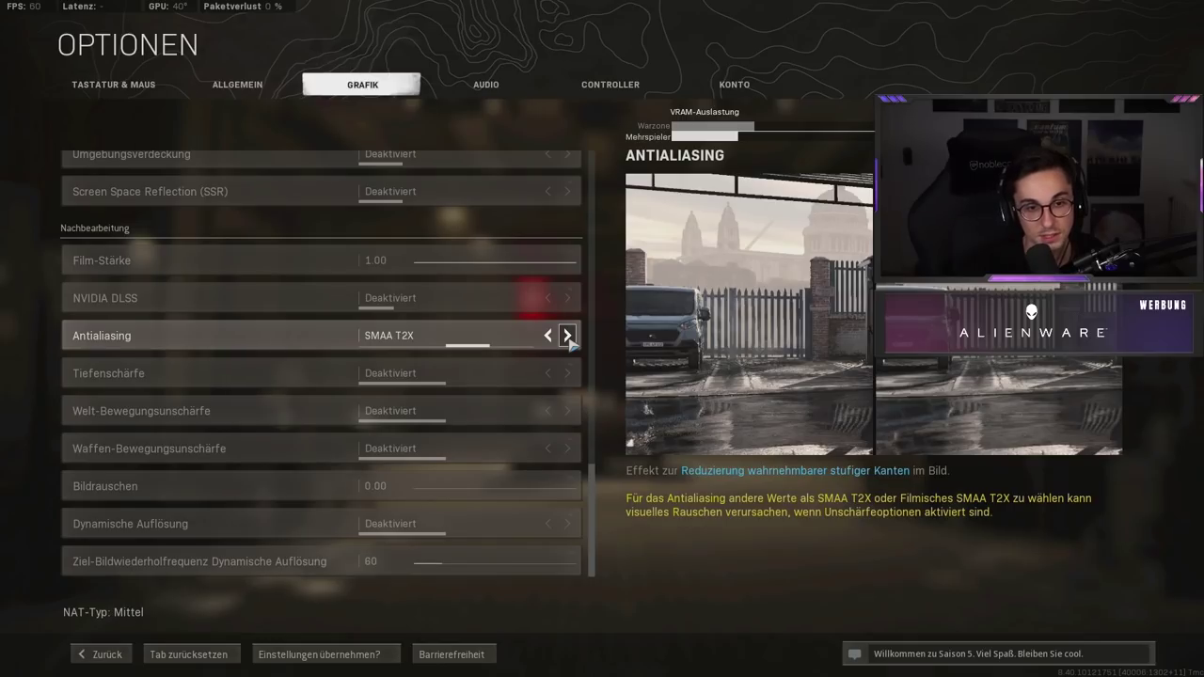
left_click(567, 336)
left_click(568, 336)
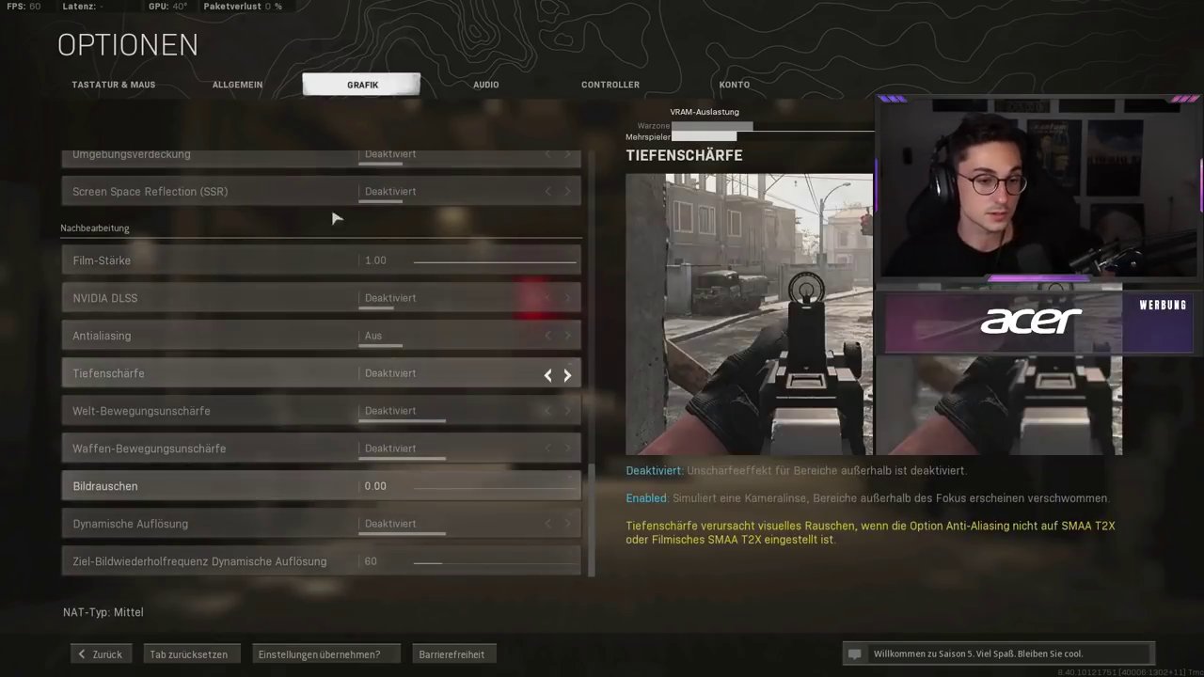
Apply the graphics changes, recheck the Grafik settings, and accept the unsaved changes when switching to the Audio settings.
left_click(311, 657)
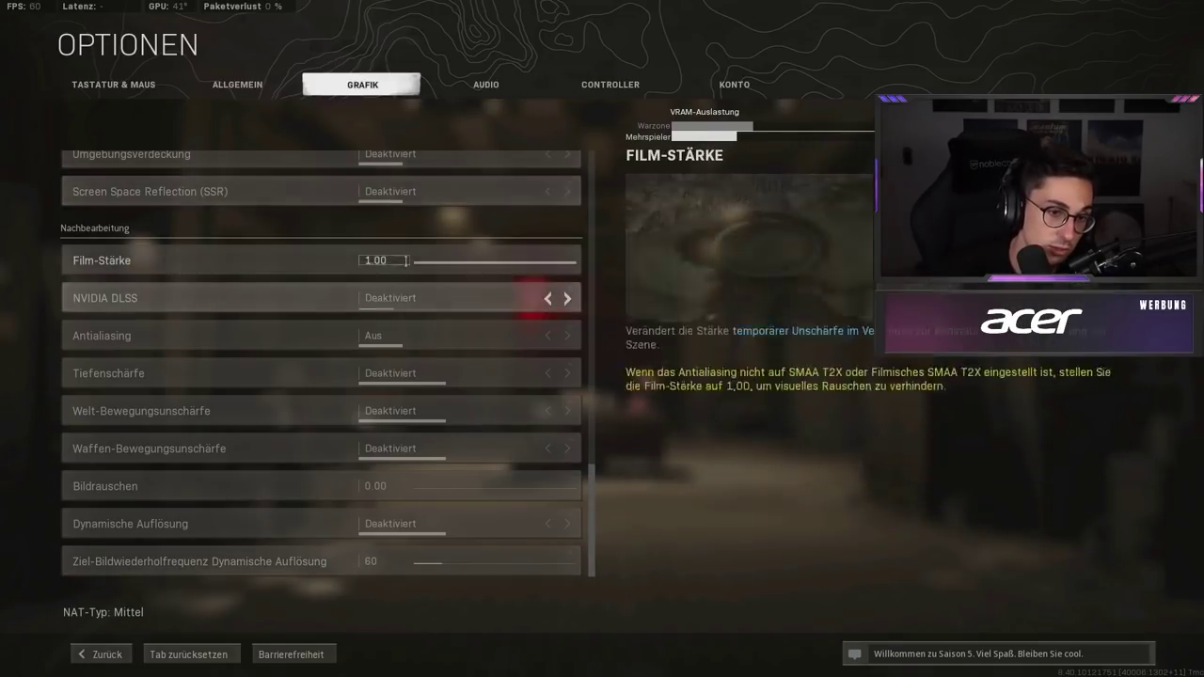
scroll(424, 264, "up", 20)
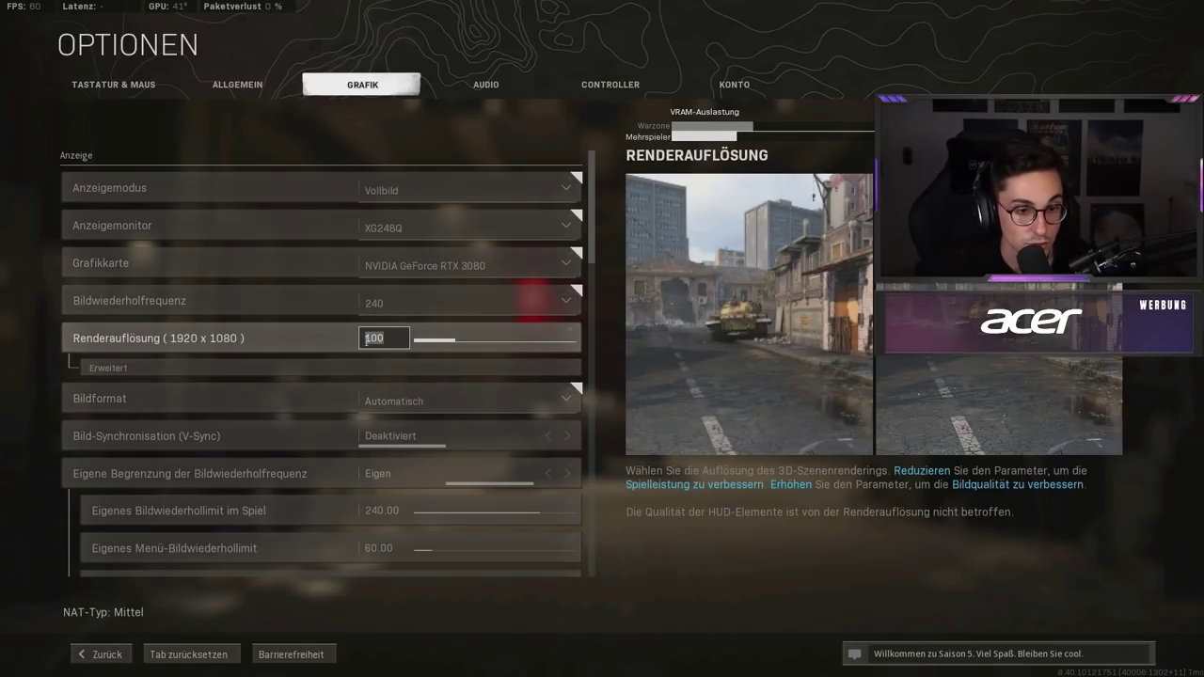
scroll(480, 282, "down", 5)
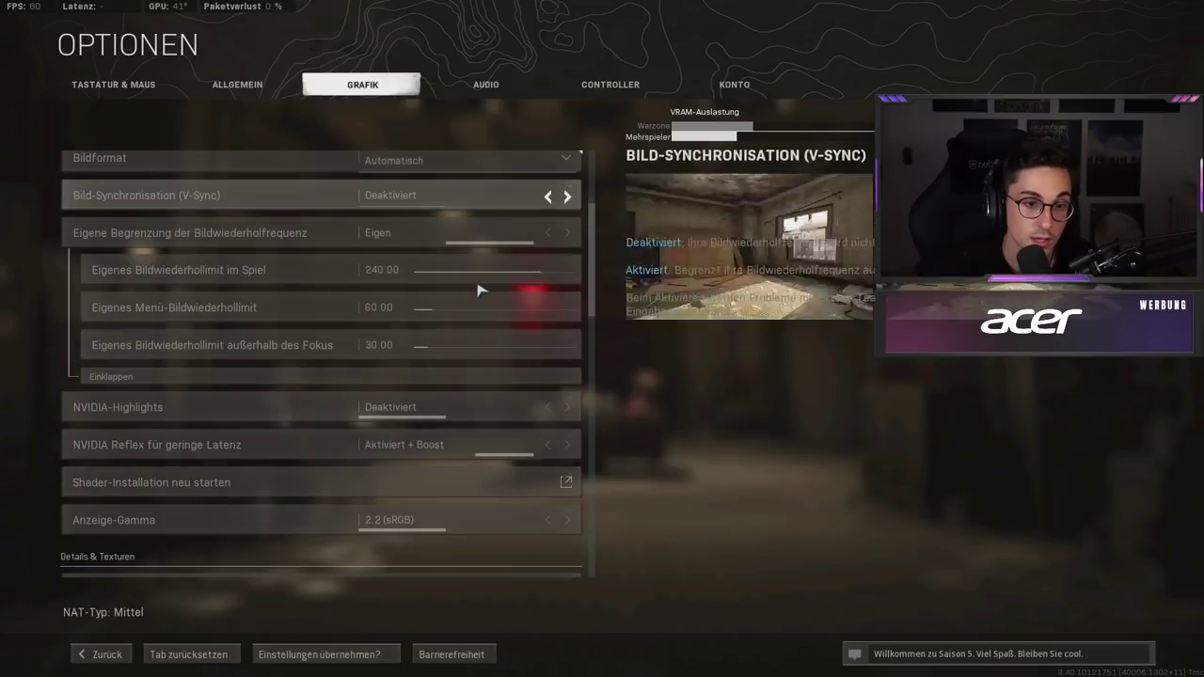
scroll(480, 289, "down", 10)
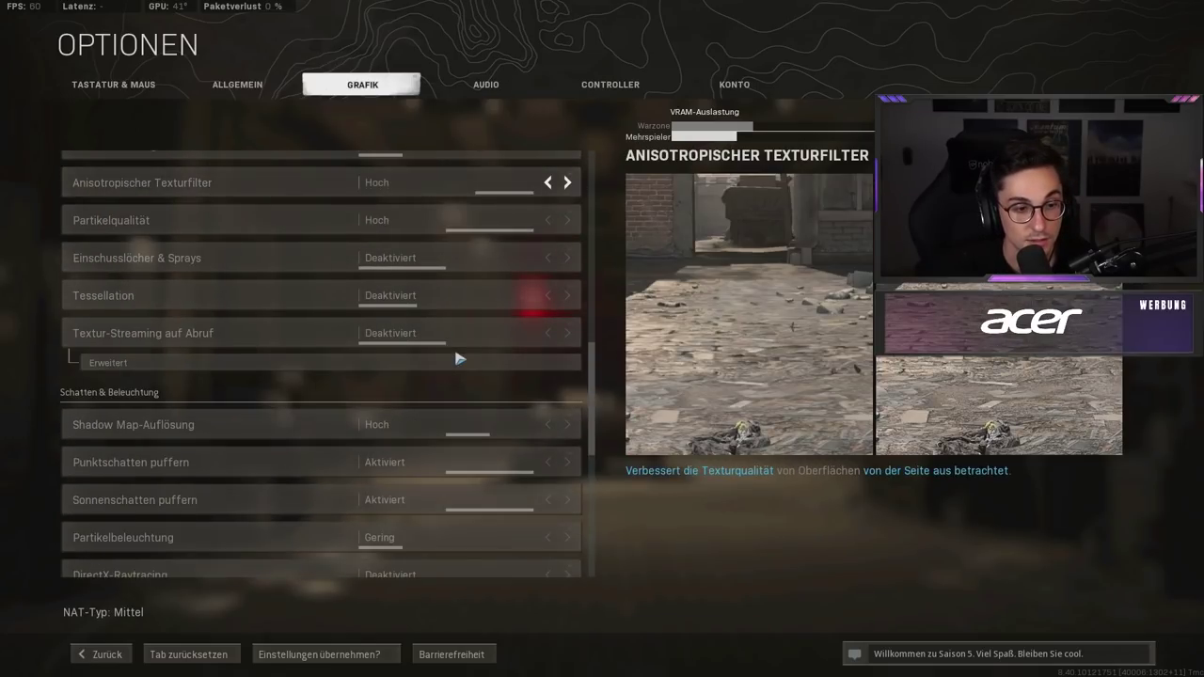
scroll(459, 359, "down", 1)
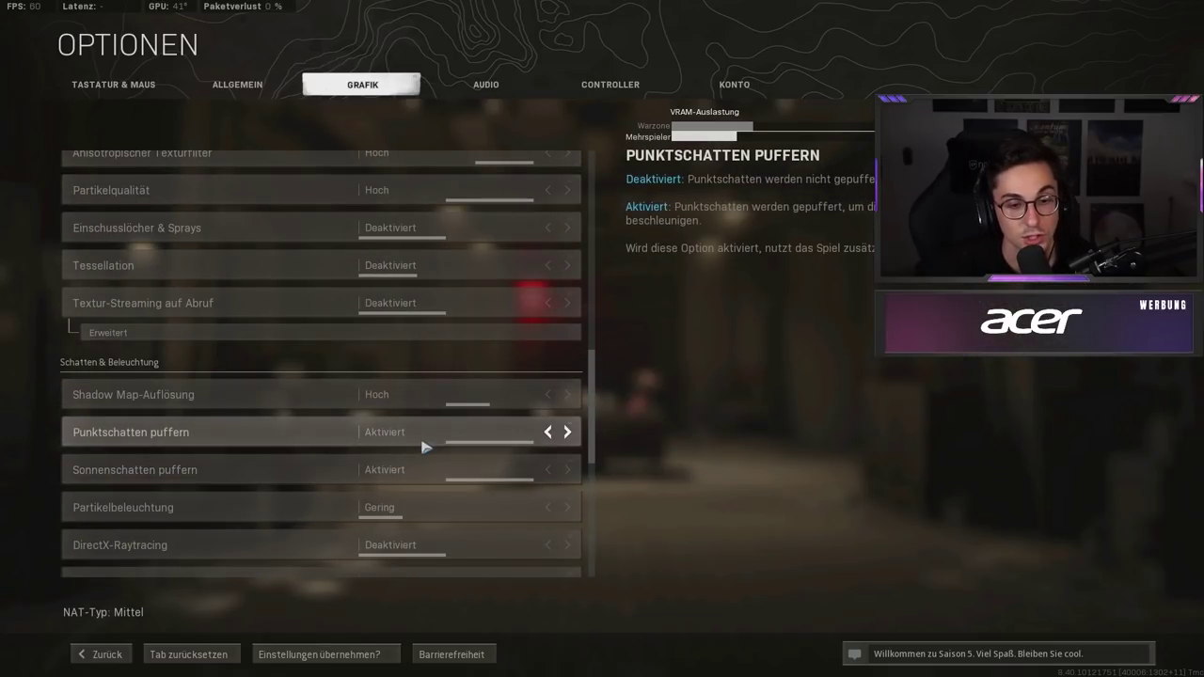
key("e")
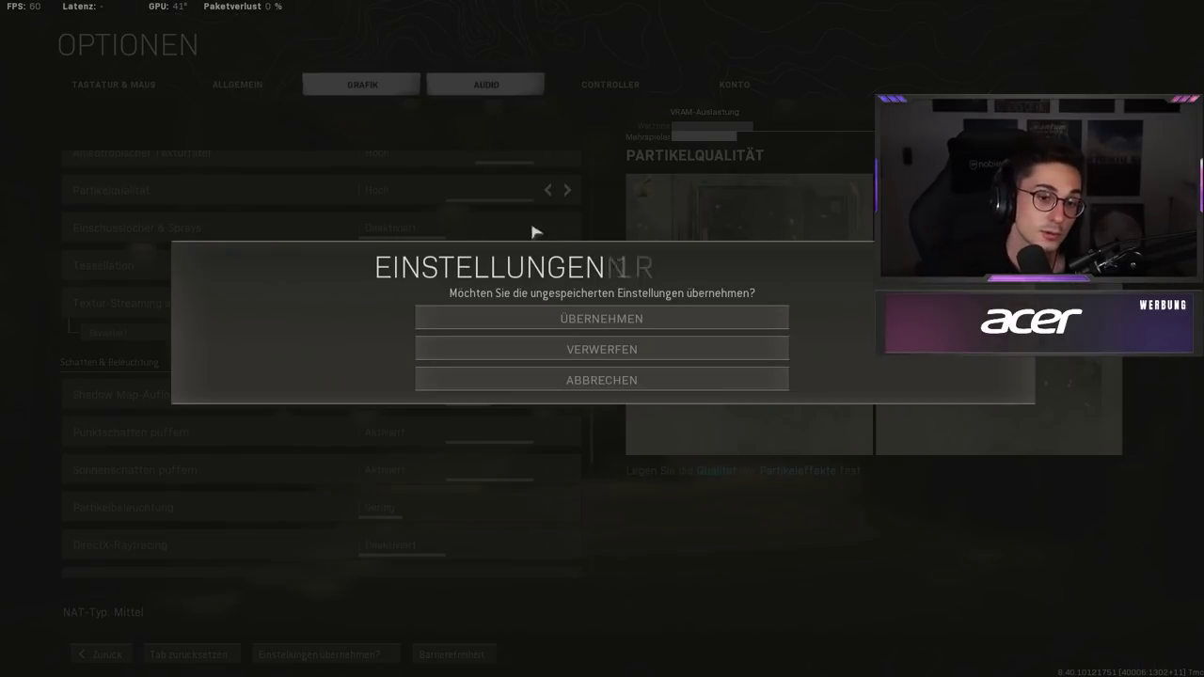
left_click(647, 322)
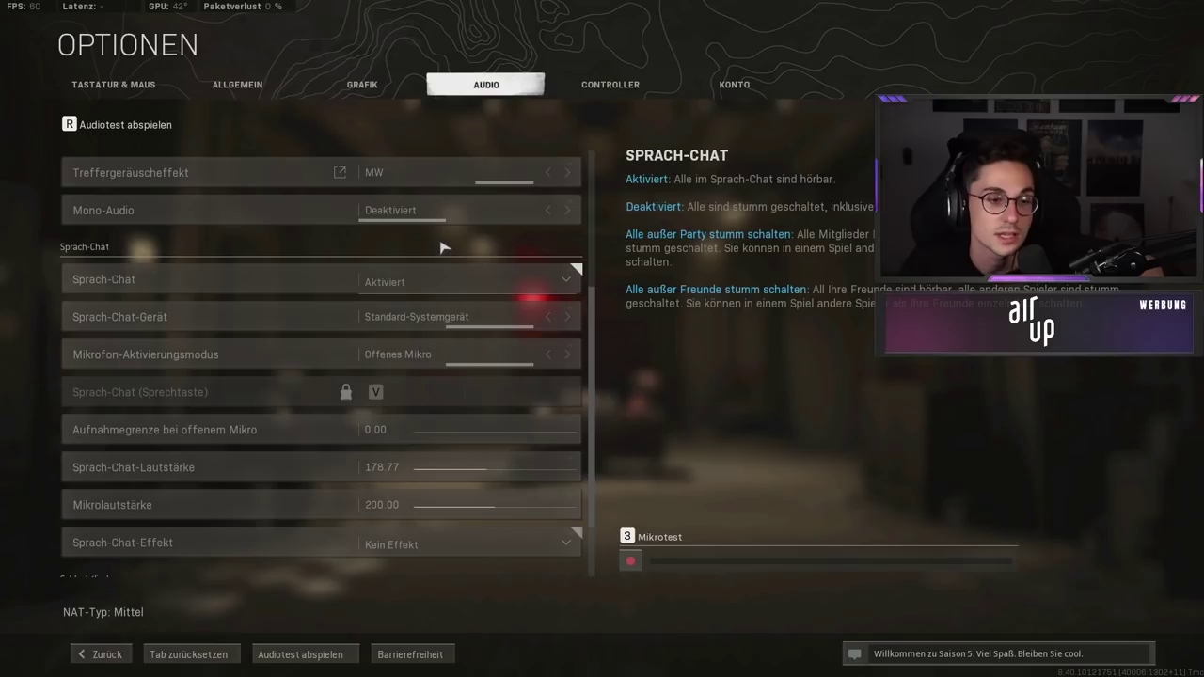
Look through the volume, Sprach-Chat and microphone settings in the audio options.
scroll(444, 248, "down", 1)
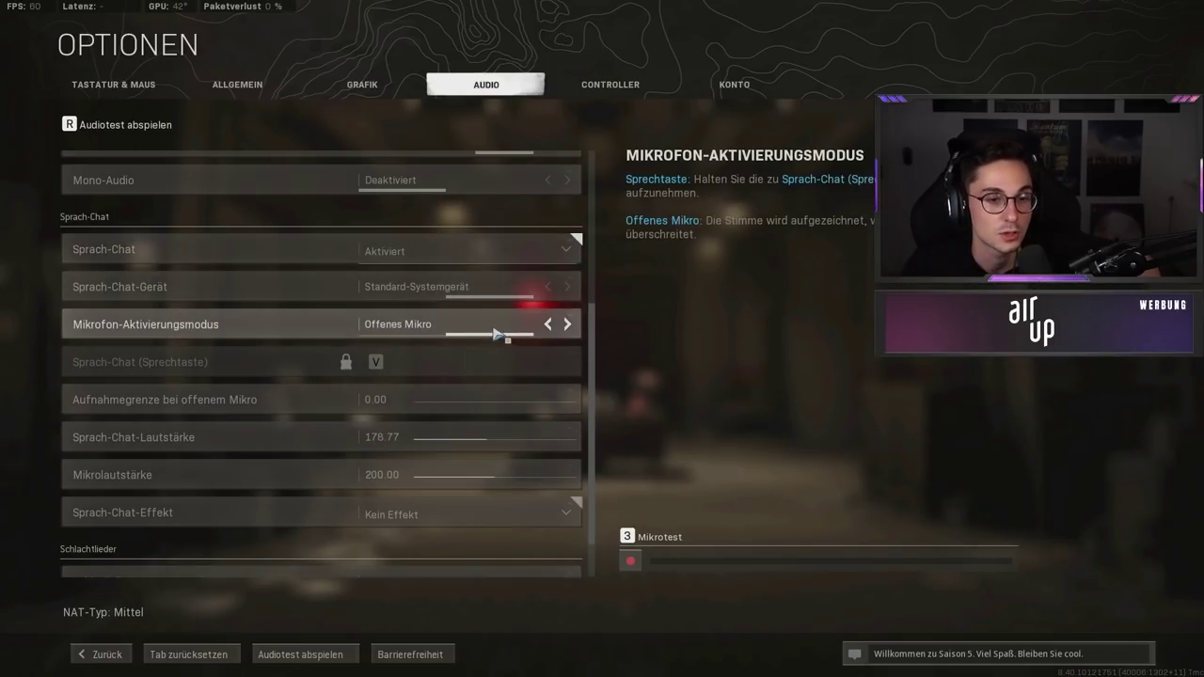
scroll(490, 330, "up", 1)
scroll(424, 311, "down", 3)
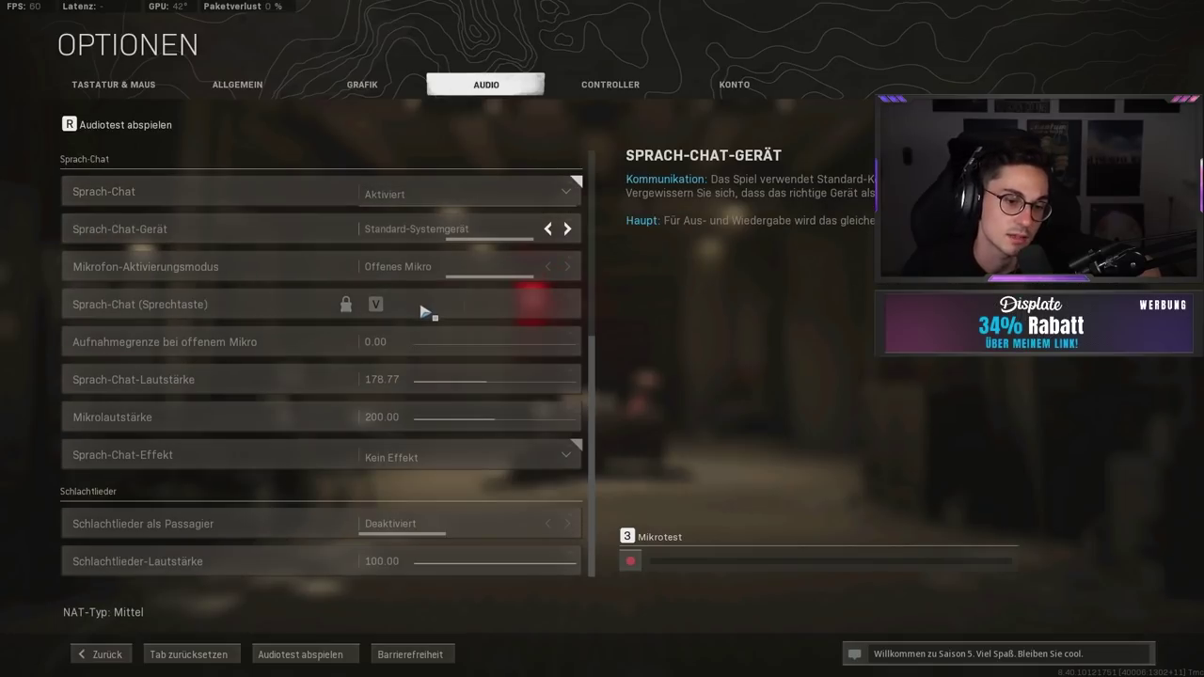
scroll(404, 381, "up", 7)
scroll(428, 382, "down", 7)
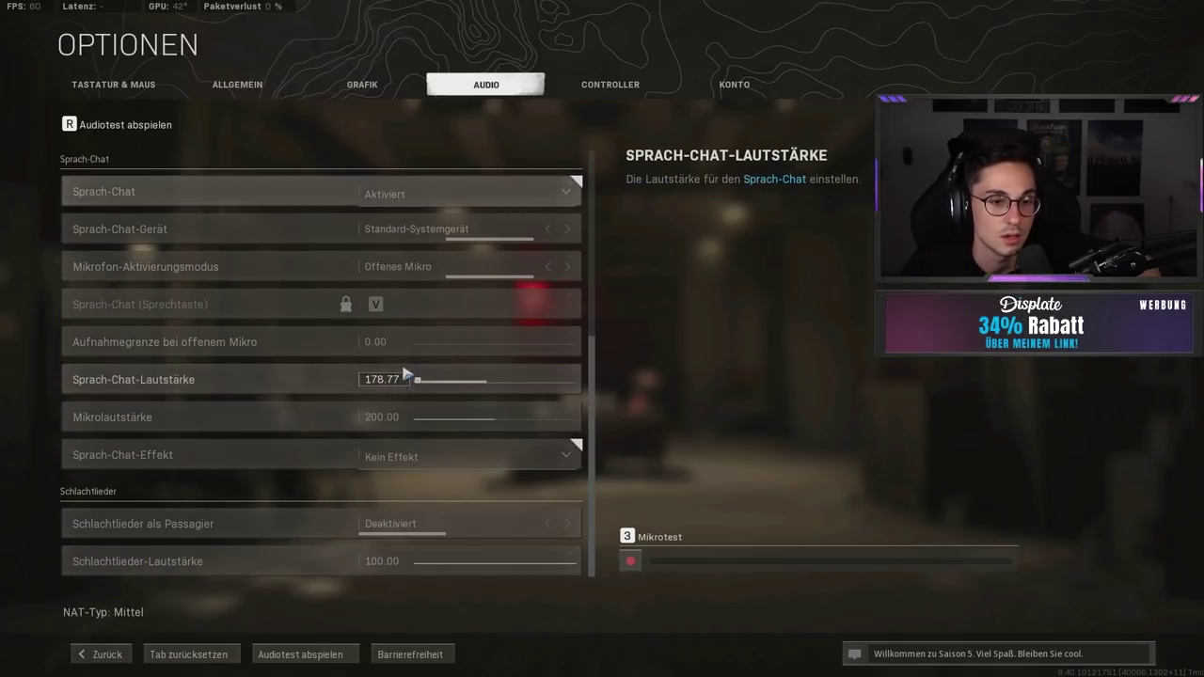
scroll(287, 311, "up", 1)
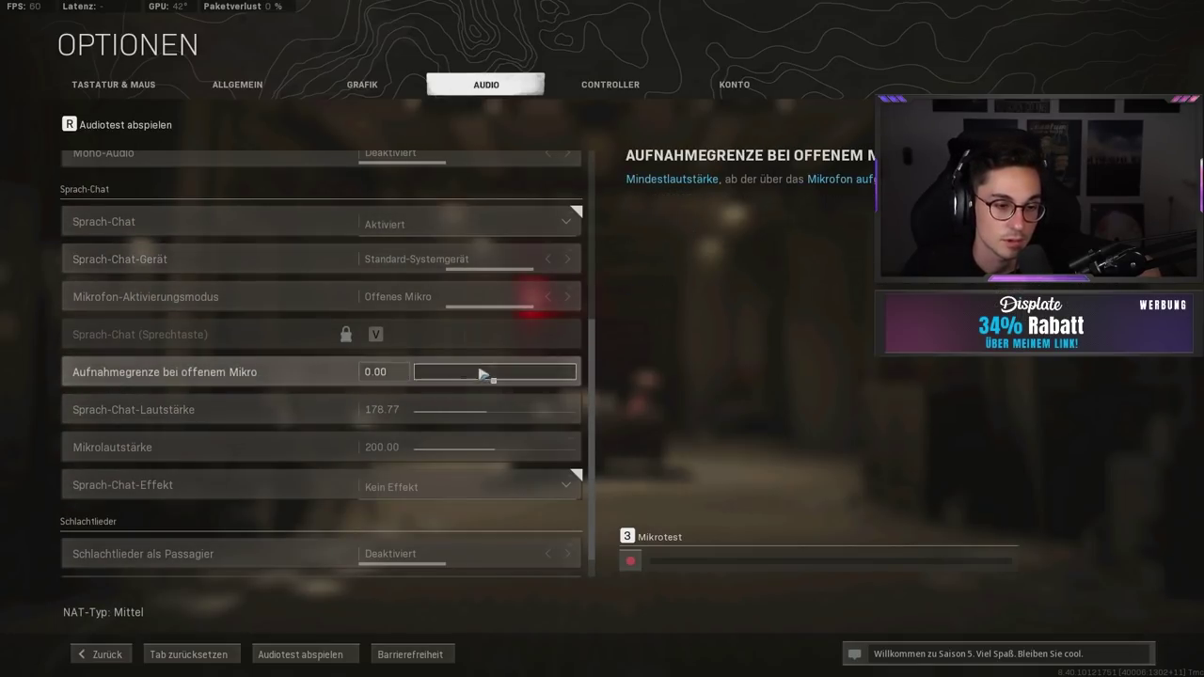
scroll(330, 310, "up", 12)
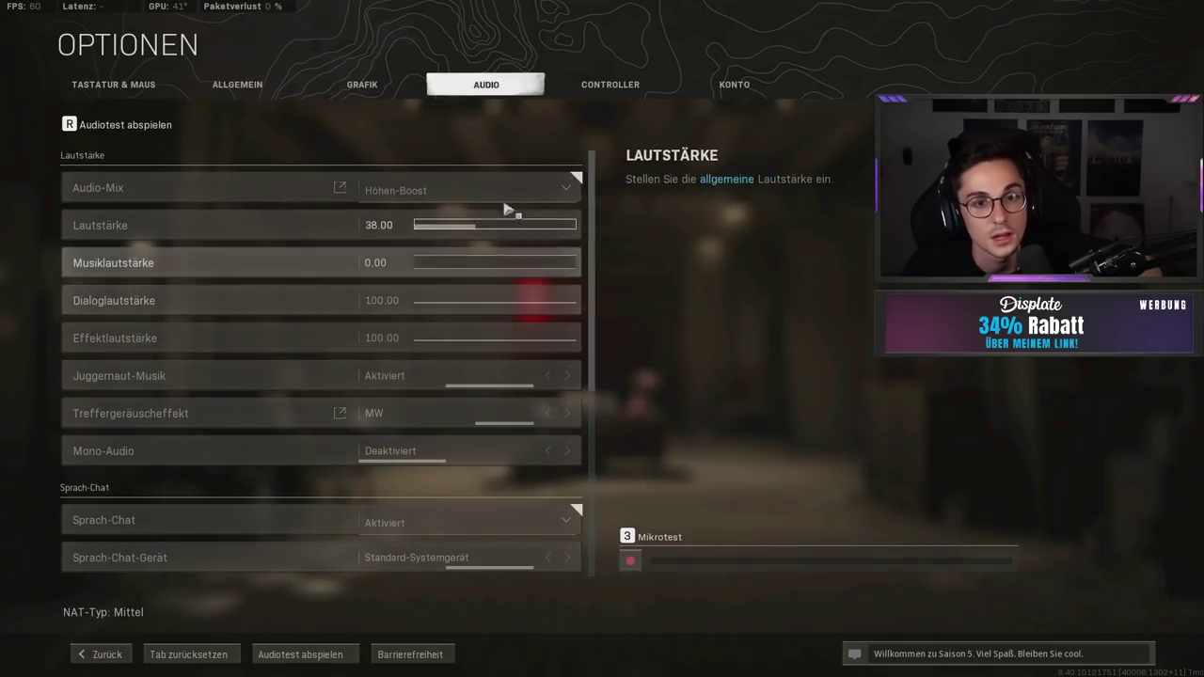
Go to the Controller settings and examine the available options for Zielreaktionskurve.
left_click(611, 85)
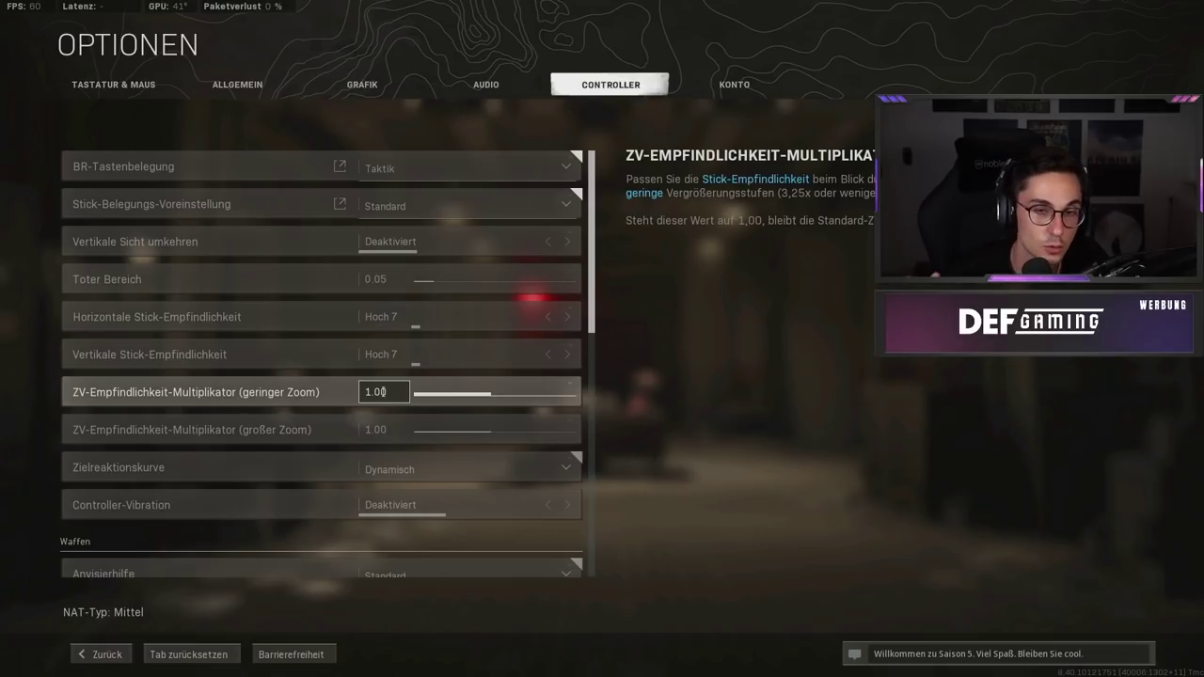
scroll(380, 391, "down", 2)
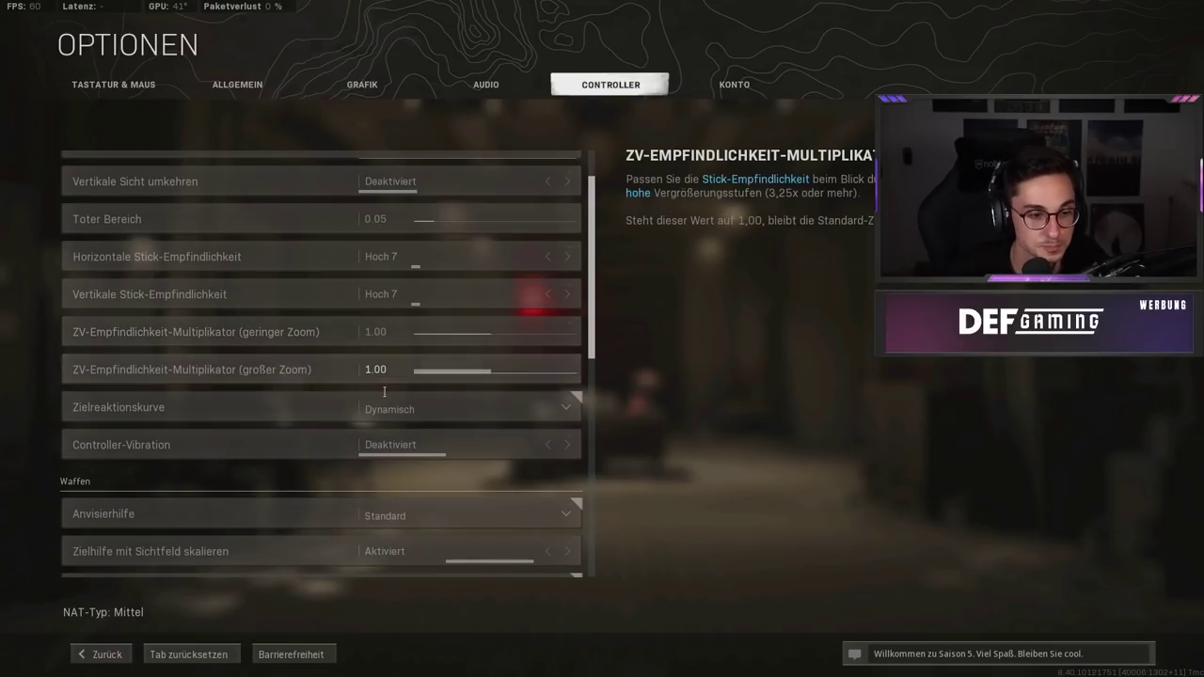
left_click(520, 412)
left_click(522, 410)
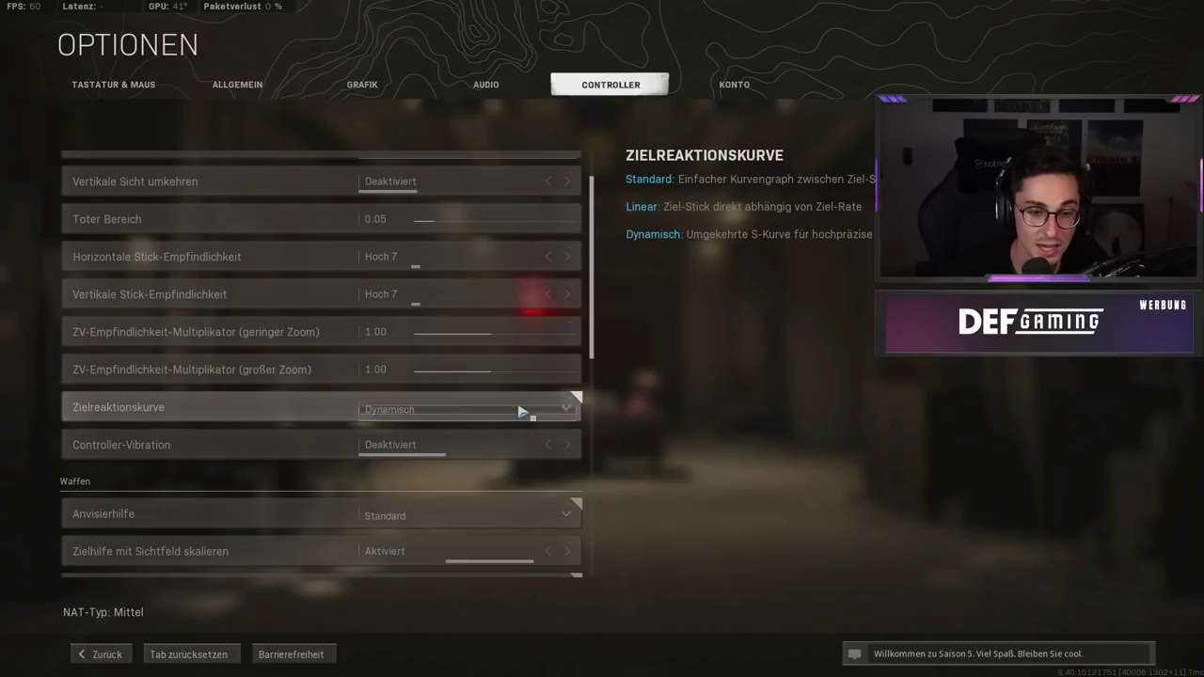
left_click(529, 411)
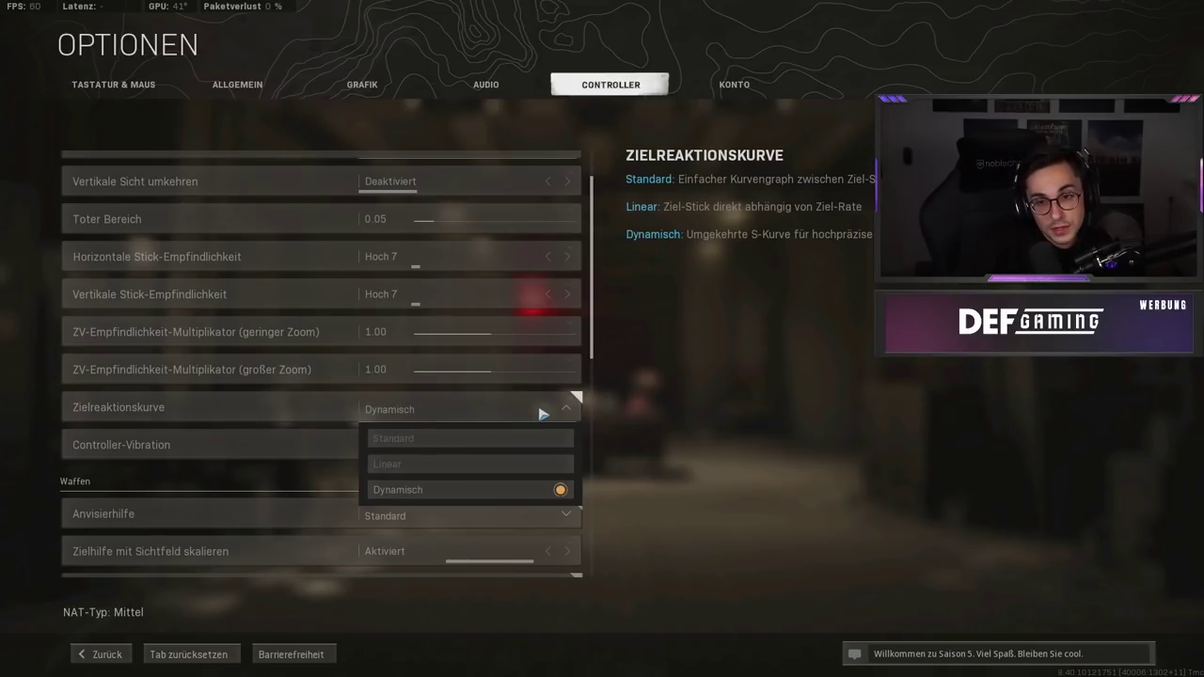
left_click(543, 412)
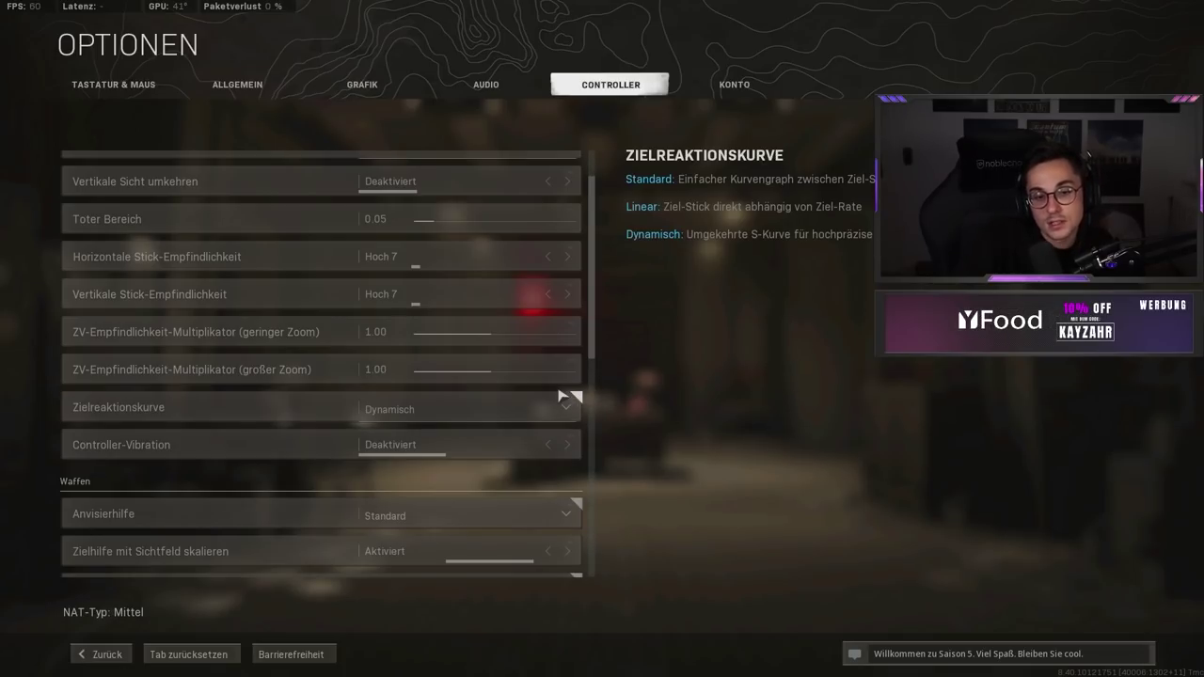
left_click(508, 411)
left_click(508, 411)
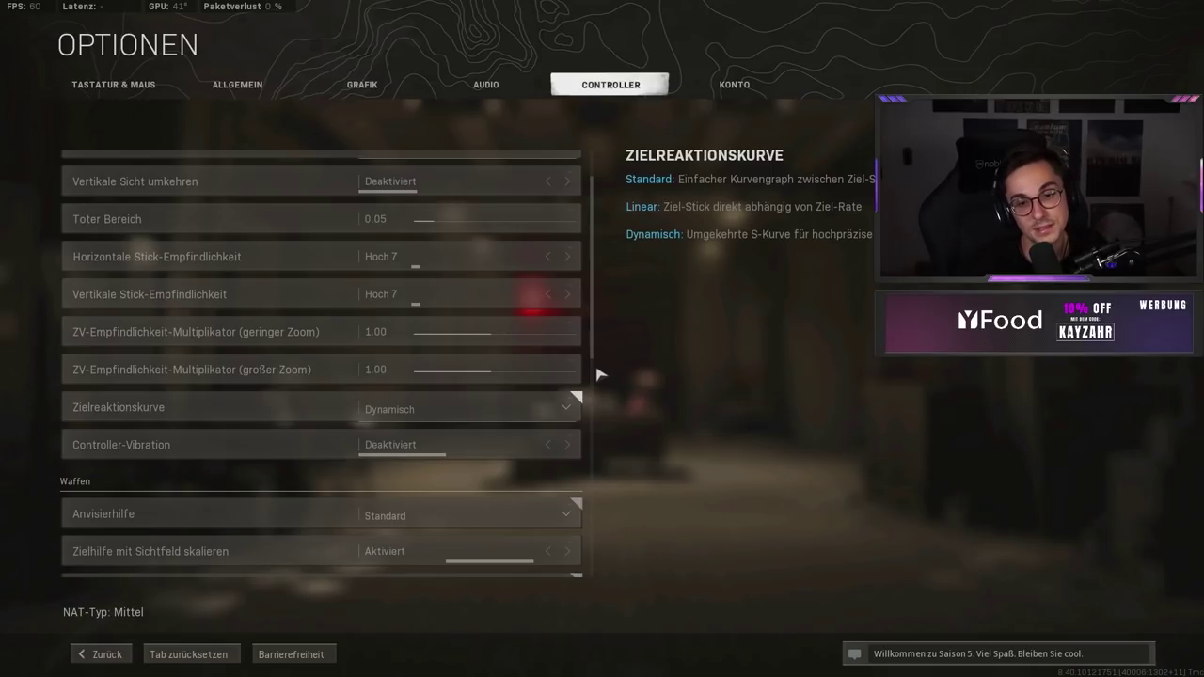
Switch Controller-Vibration to Aktiviert and back to Deaktiviert.
left_click_drag(593, 357, 604, 429)
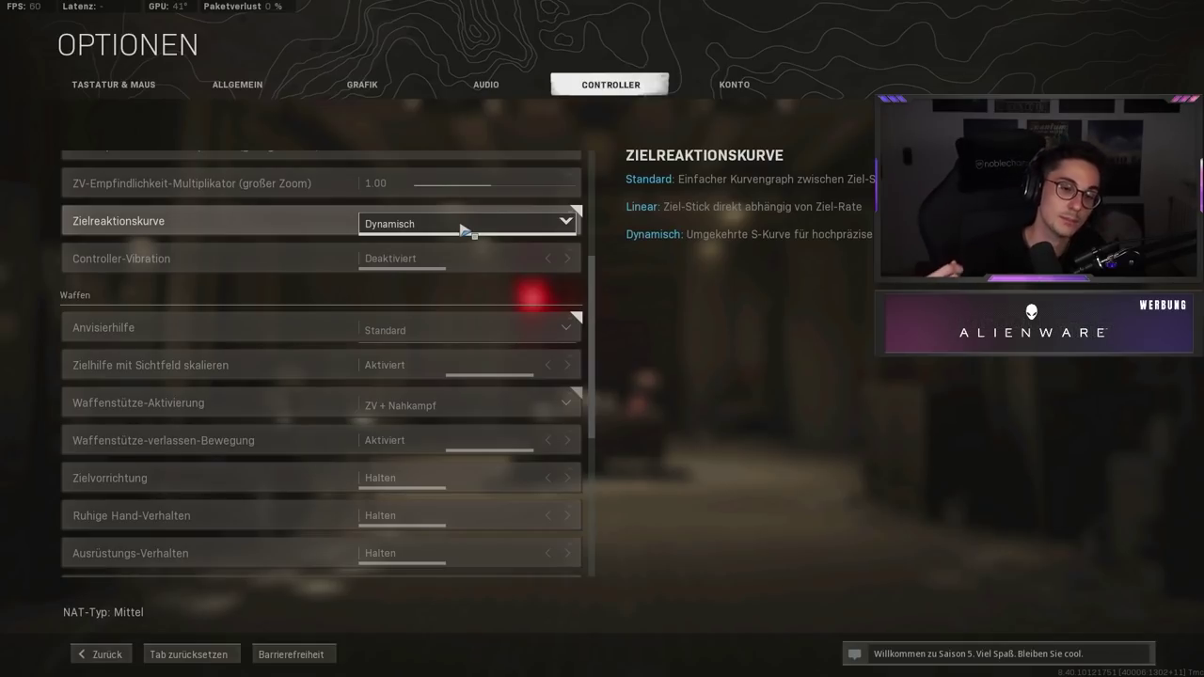
left_click(567, 259)
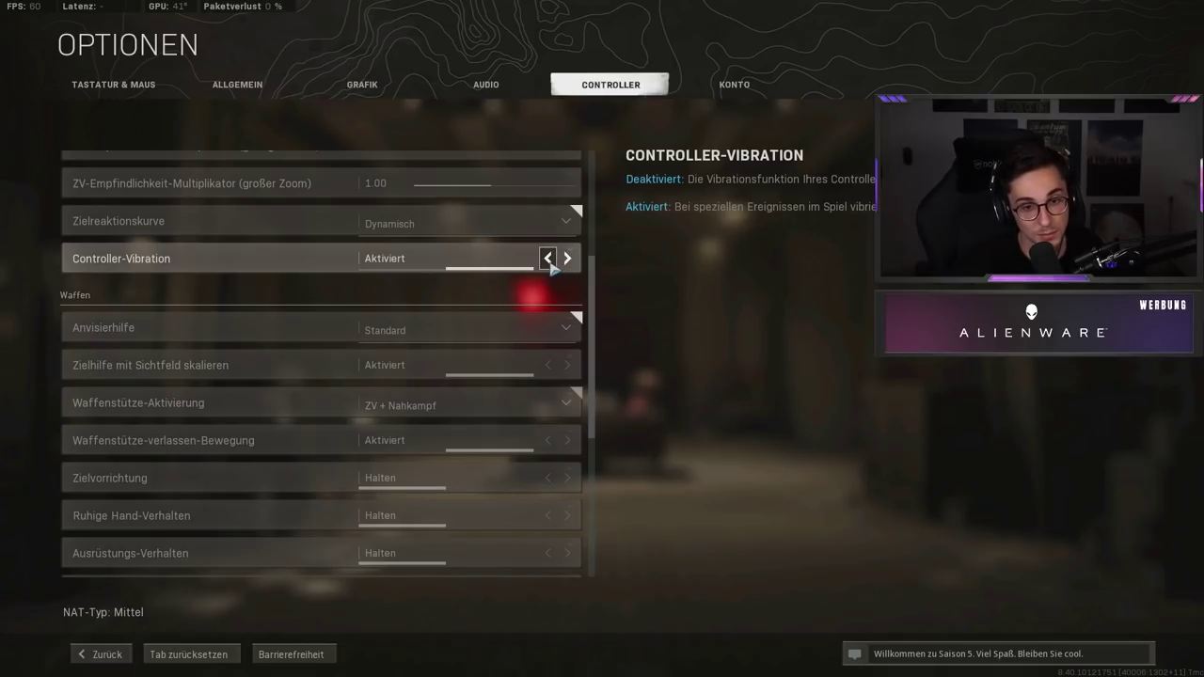
left_click(551, 263)
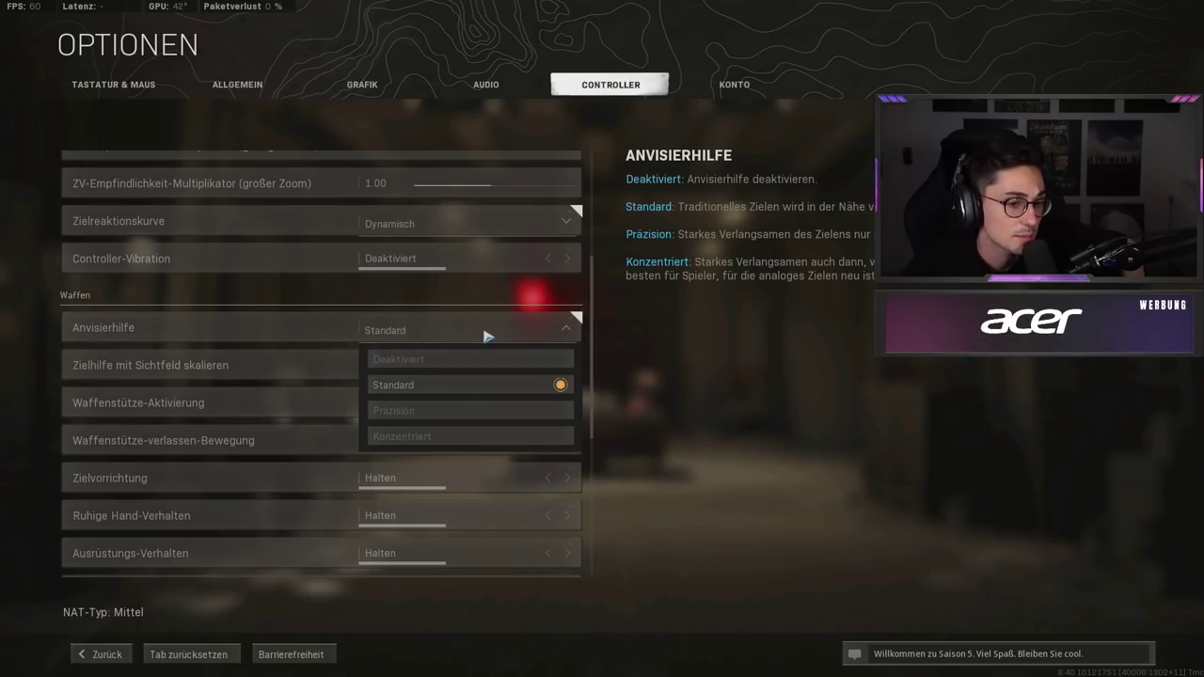
Examine the Anvisierhilfe options and the other weapon behaviour settings for the controller.
left_click(486, 333)
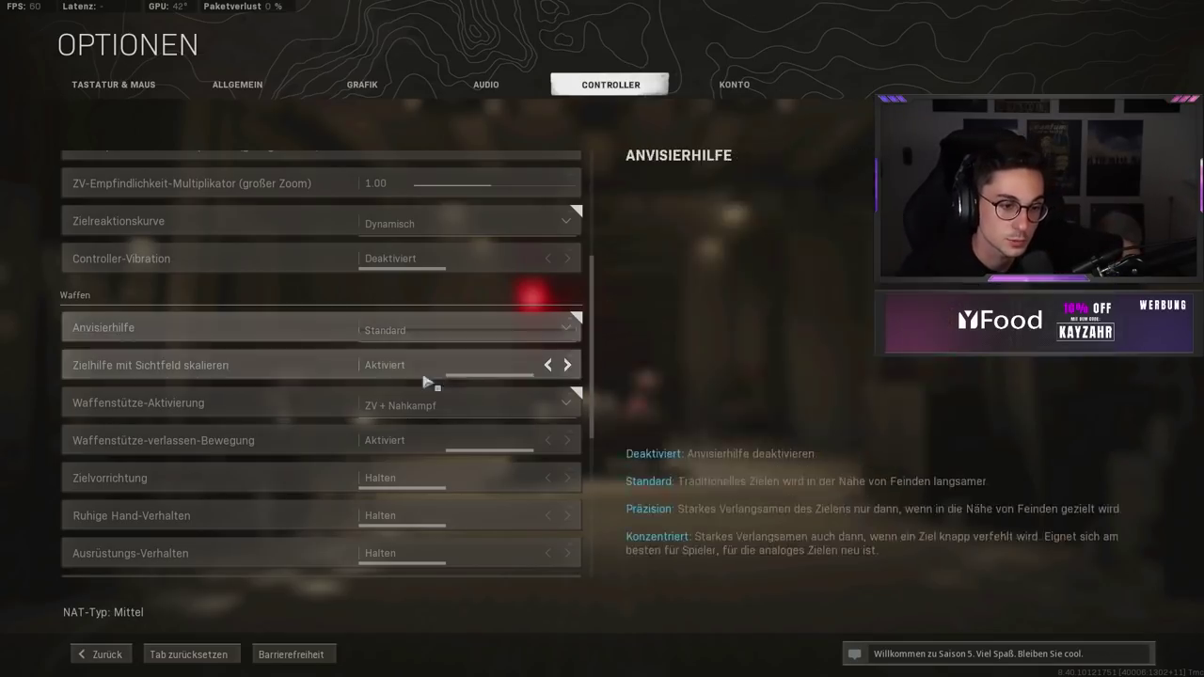
scroll(477, 393, "down", 1)
scroll(423, 358, "down", 1)
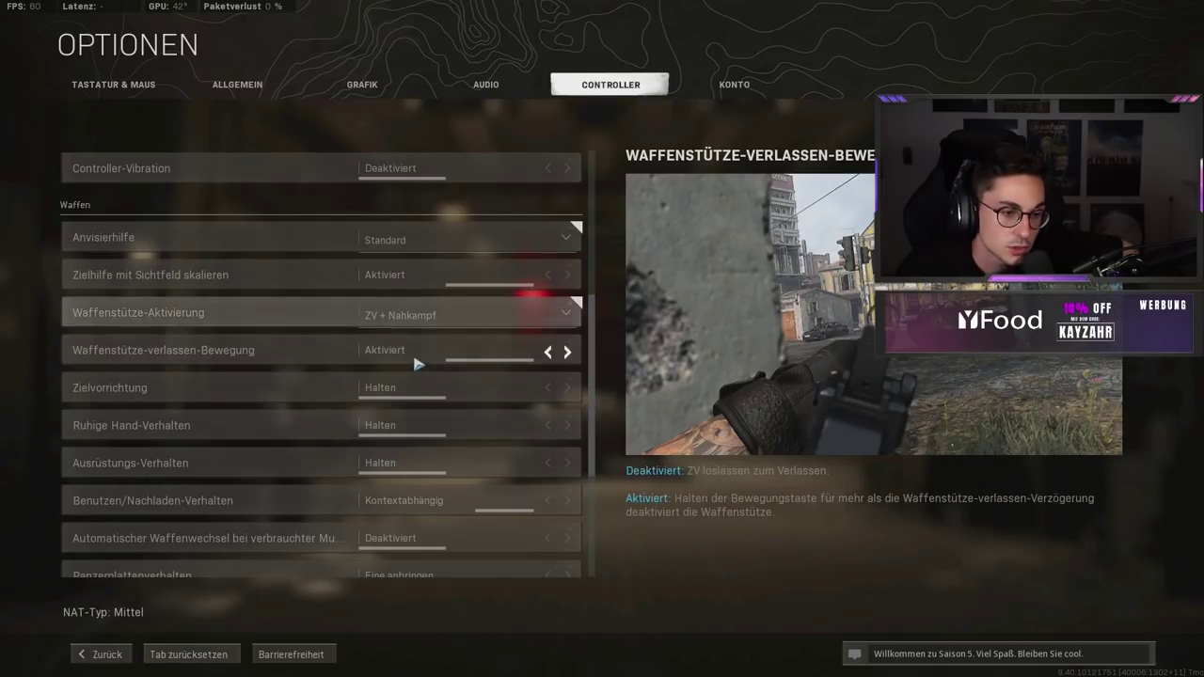
scroll(420, 329, "down", 1)
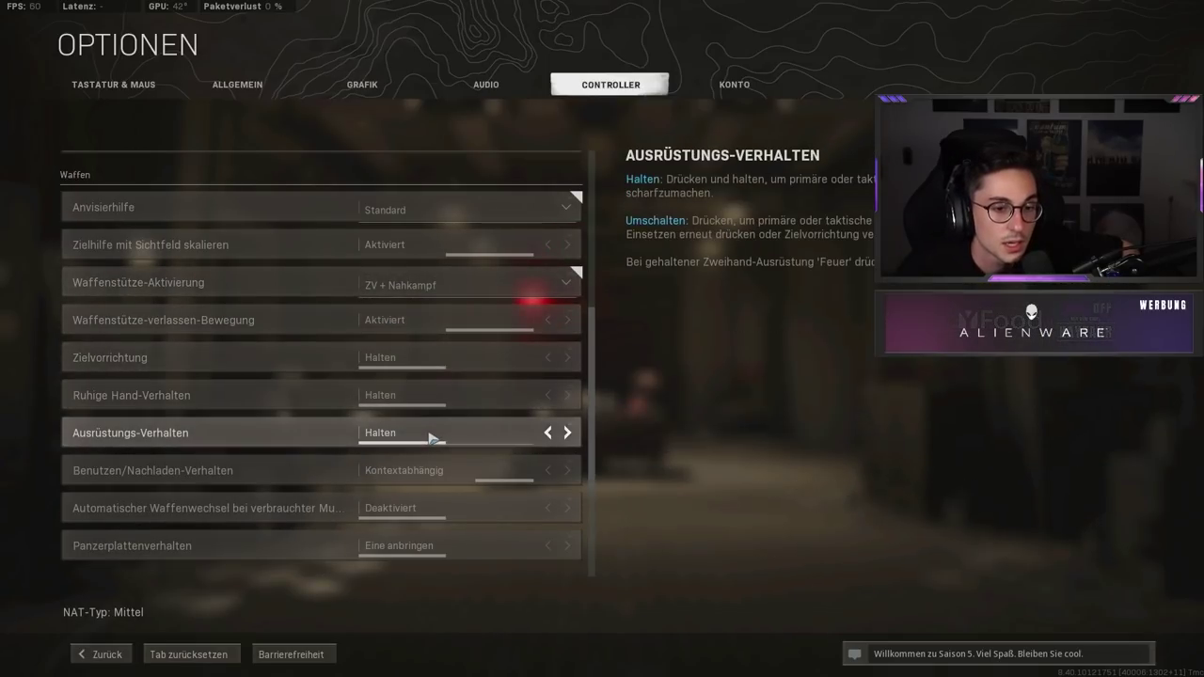
Cycle Benutzen/Nachladen-Verhalten through its options and return it to Kontextabhängig.
scroll(457, 480, "down", 1)
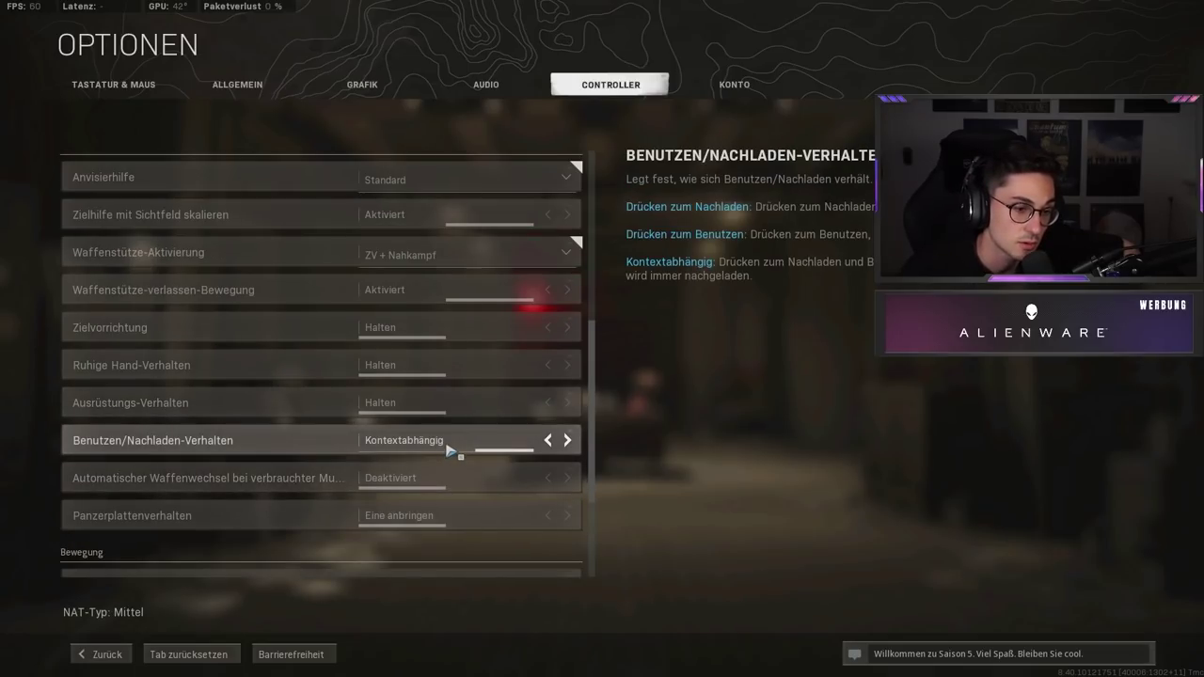
left_click(567, 440)
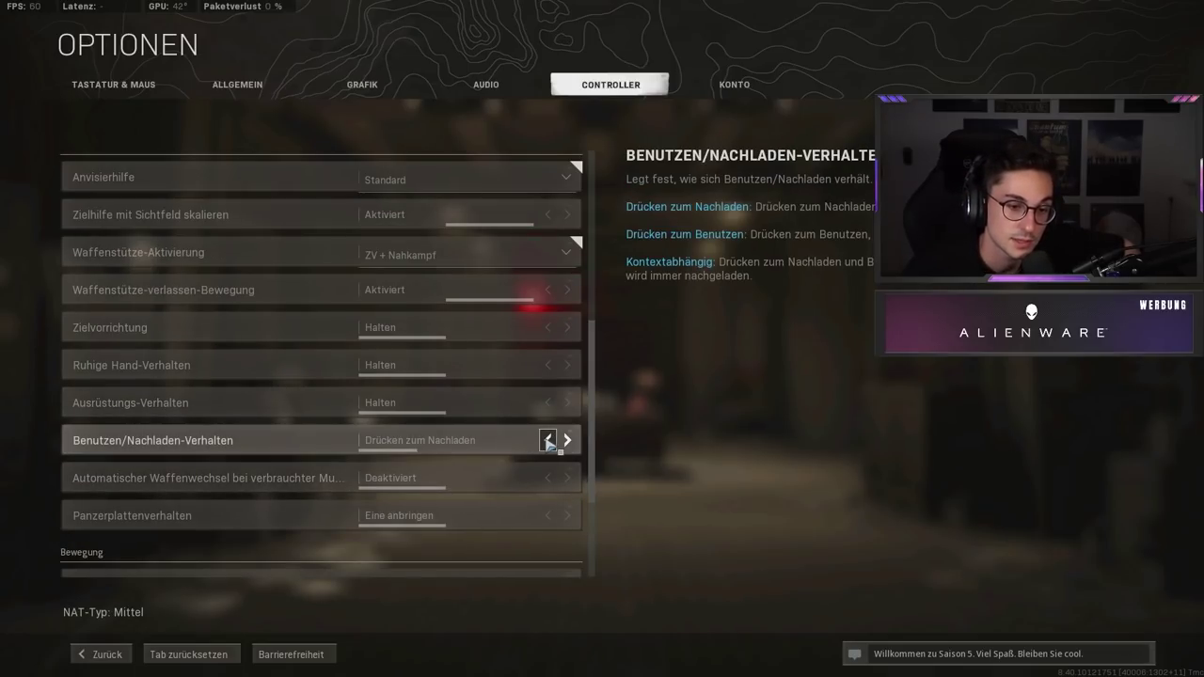
left_click(567, 440)
left_click(567, 441)
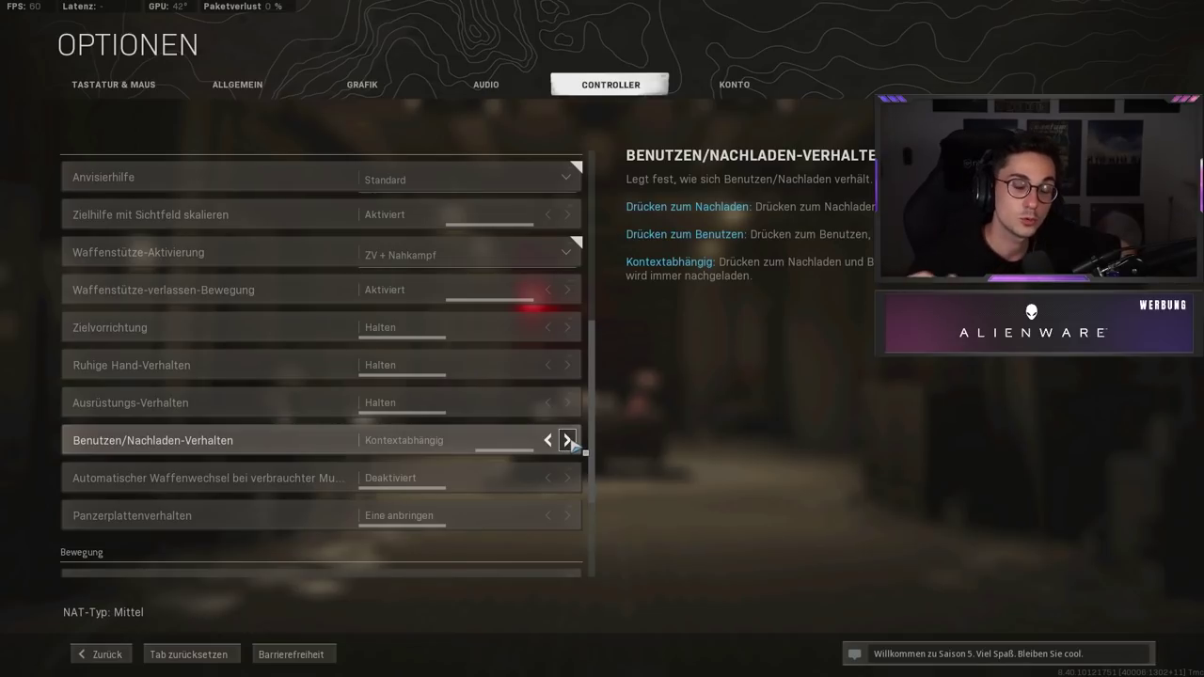
Review the controller's Bewegung settings and switch Automatischer Fallschirmeinsatz to Aktiviert and back to Deaktiviert.
scroll(527, 442, "down", 4)
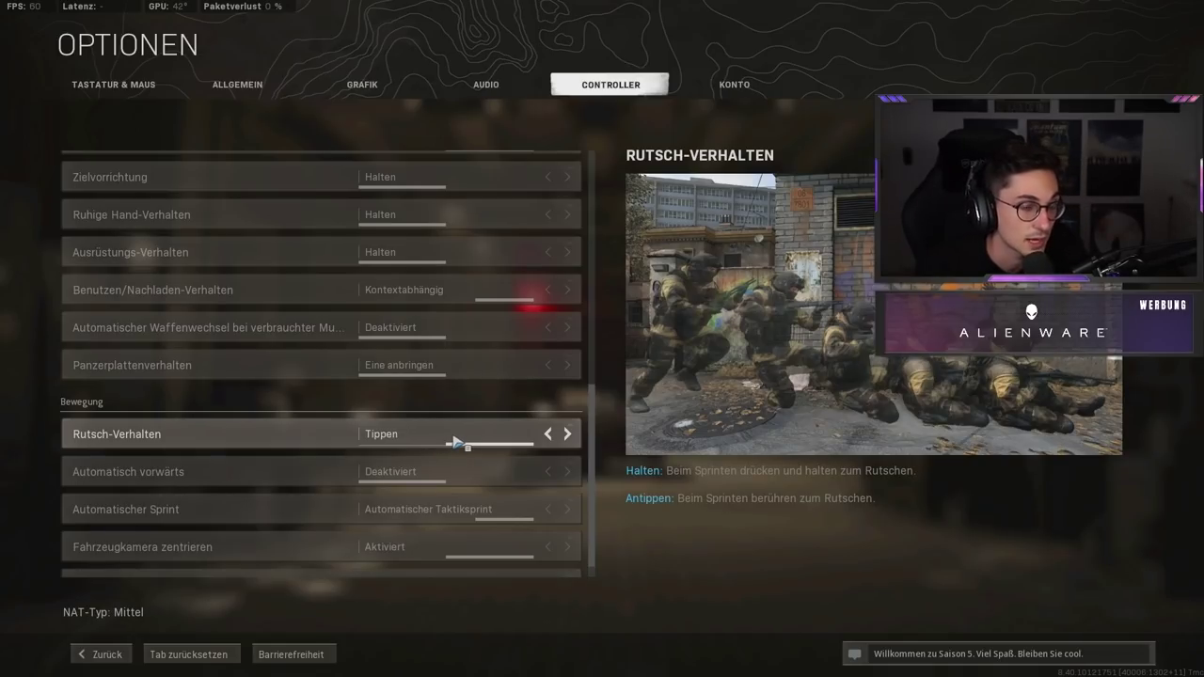
scroll(457, 450, "down", 1)
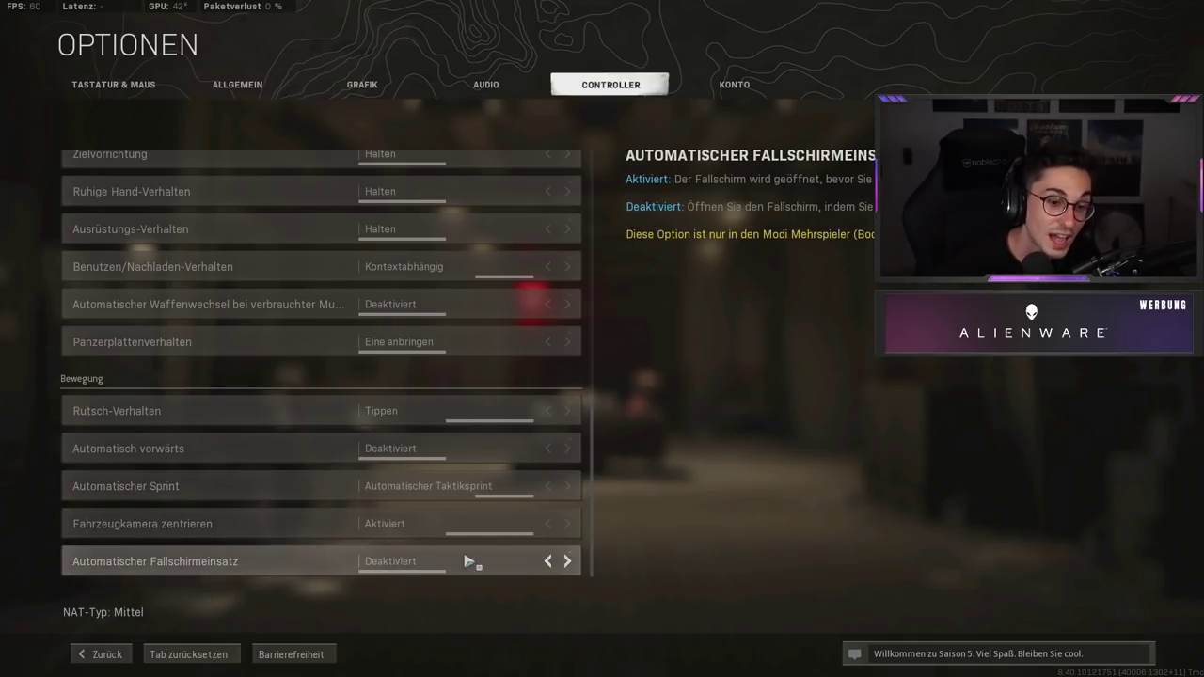
left_click(567, 562)
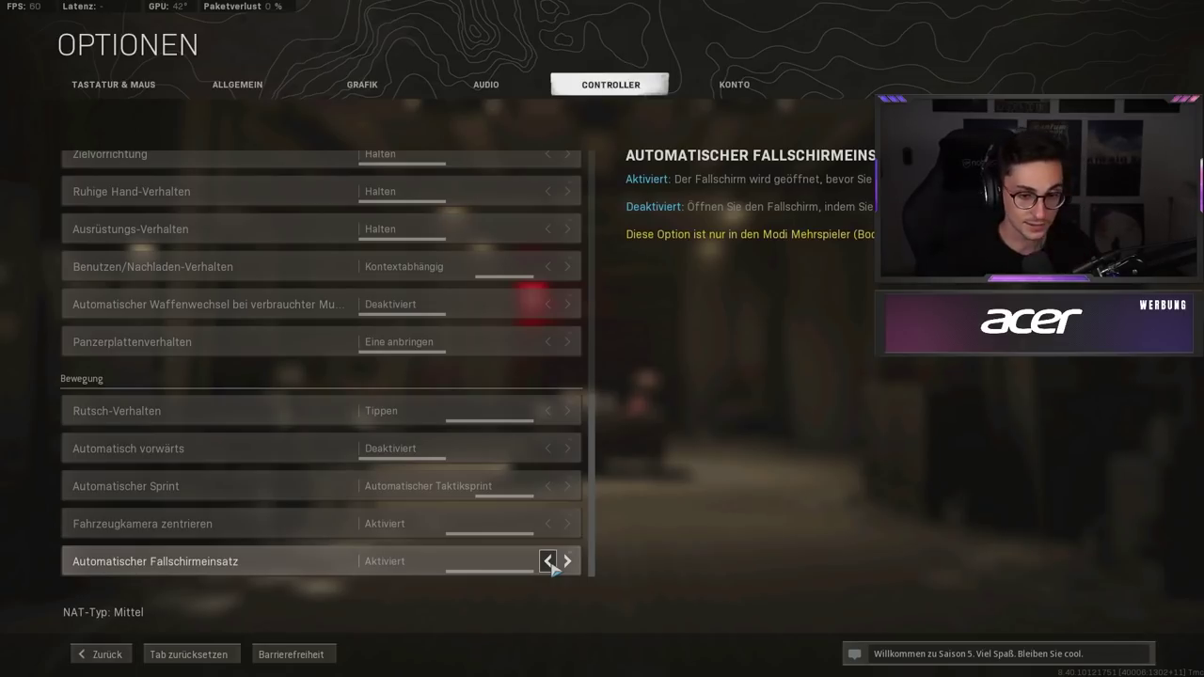
left_click(549, 562)
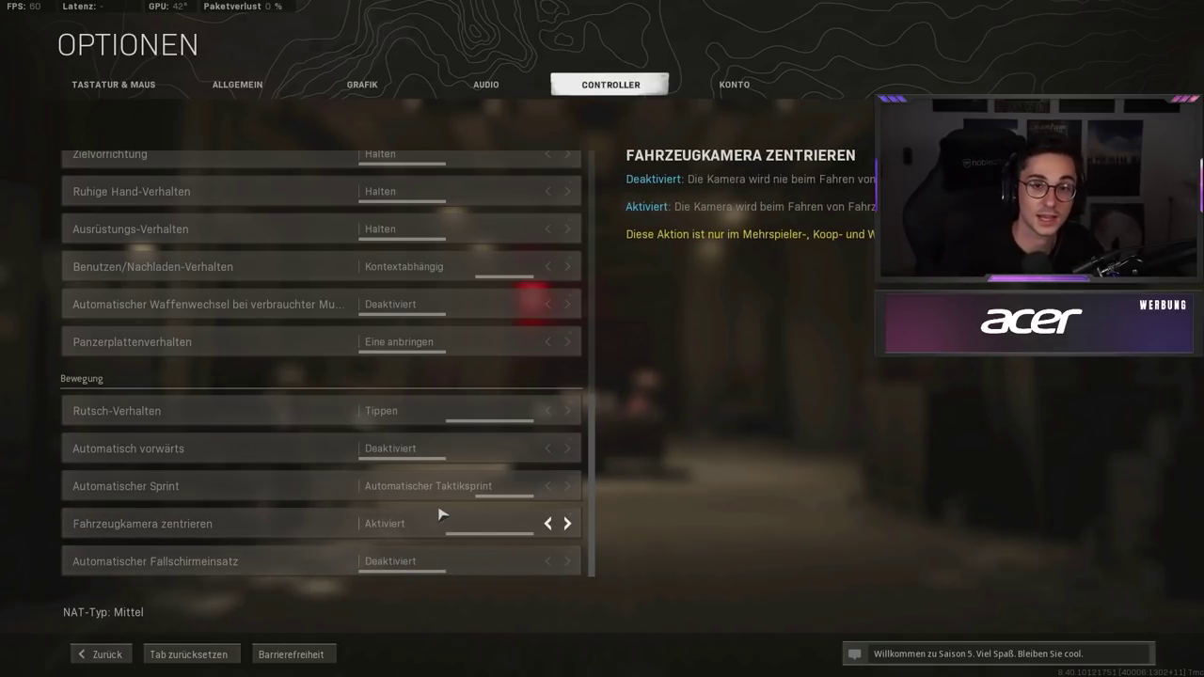
Go to the Konto settings and examine the online and network options, leaving Geographische Region on Versteckt.
left_click(705, 86)
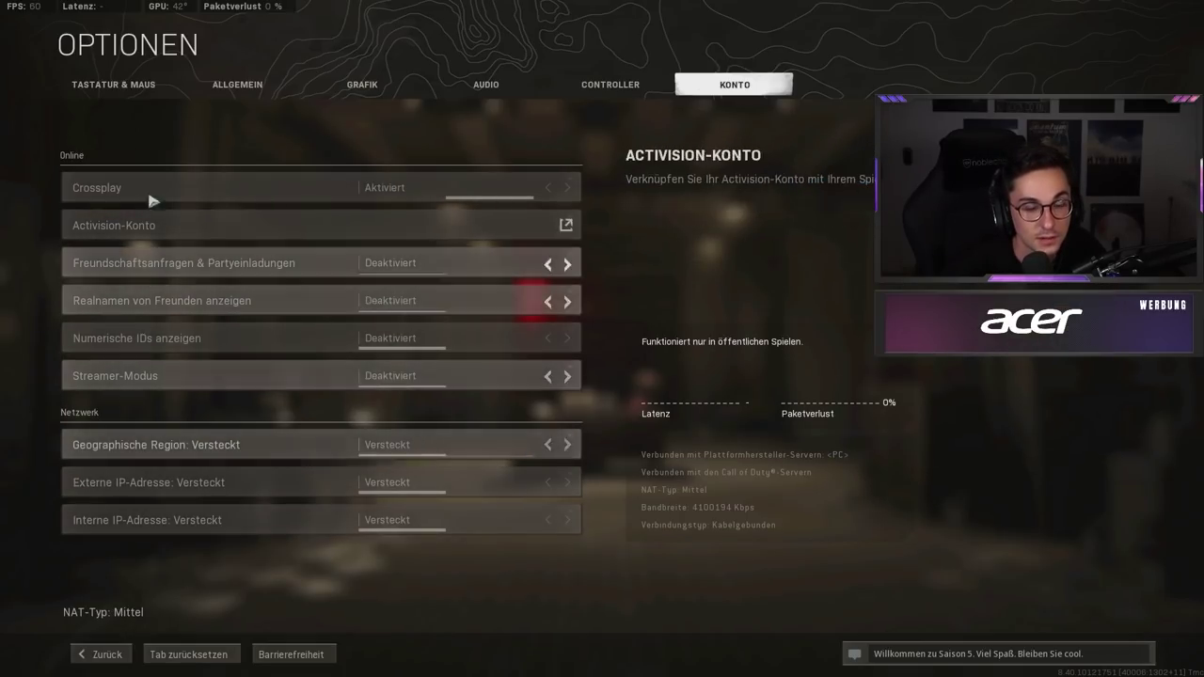
left_click(569, 446)
left_click(566, 446)
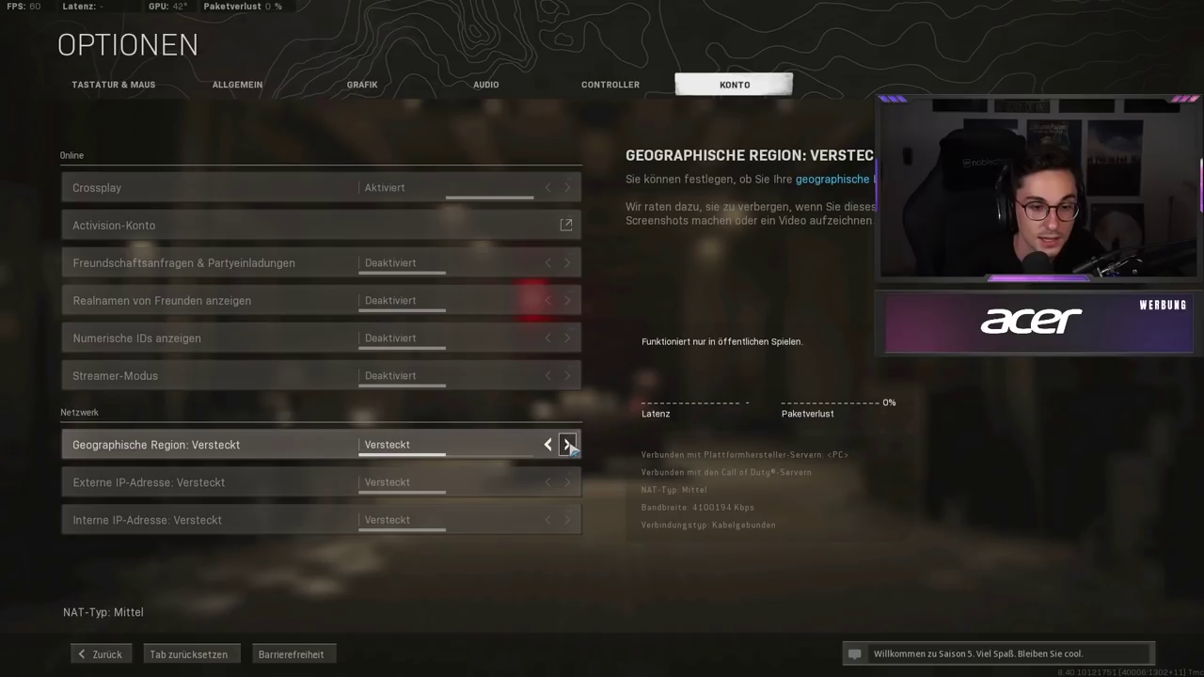
key("e")
key("e")
key("e")
key("e")
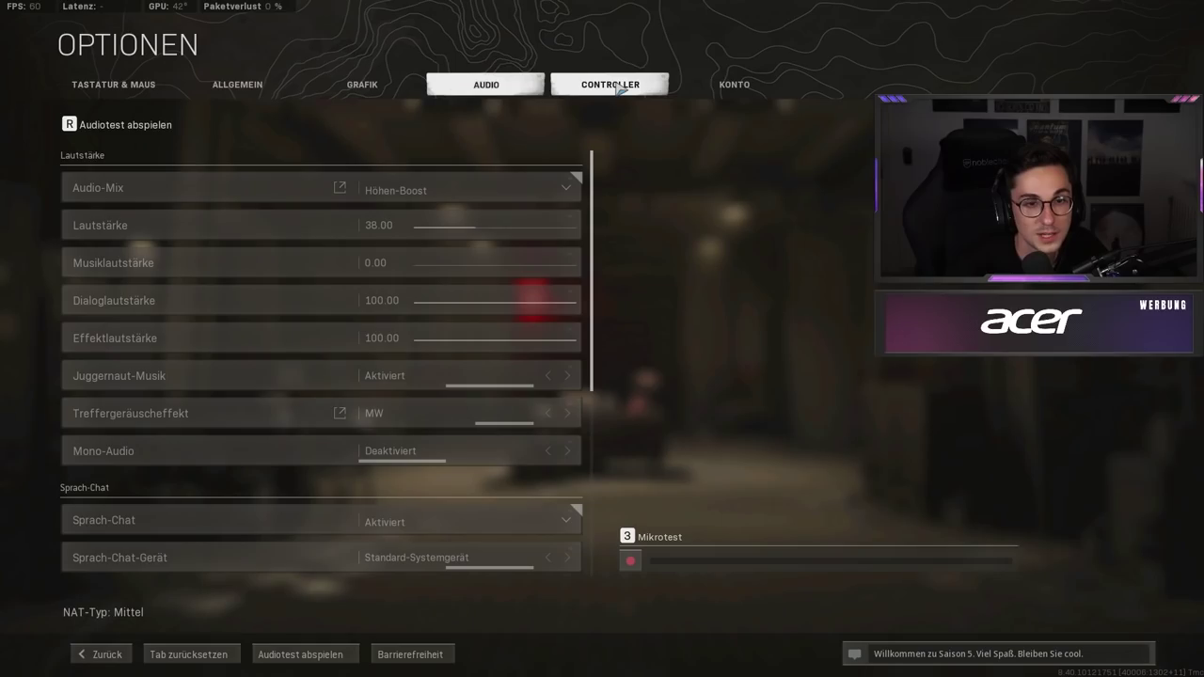
key("e")
key("e")
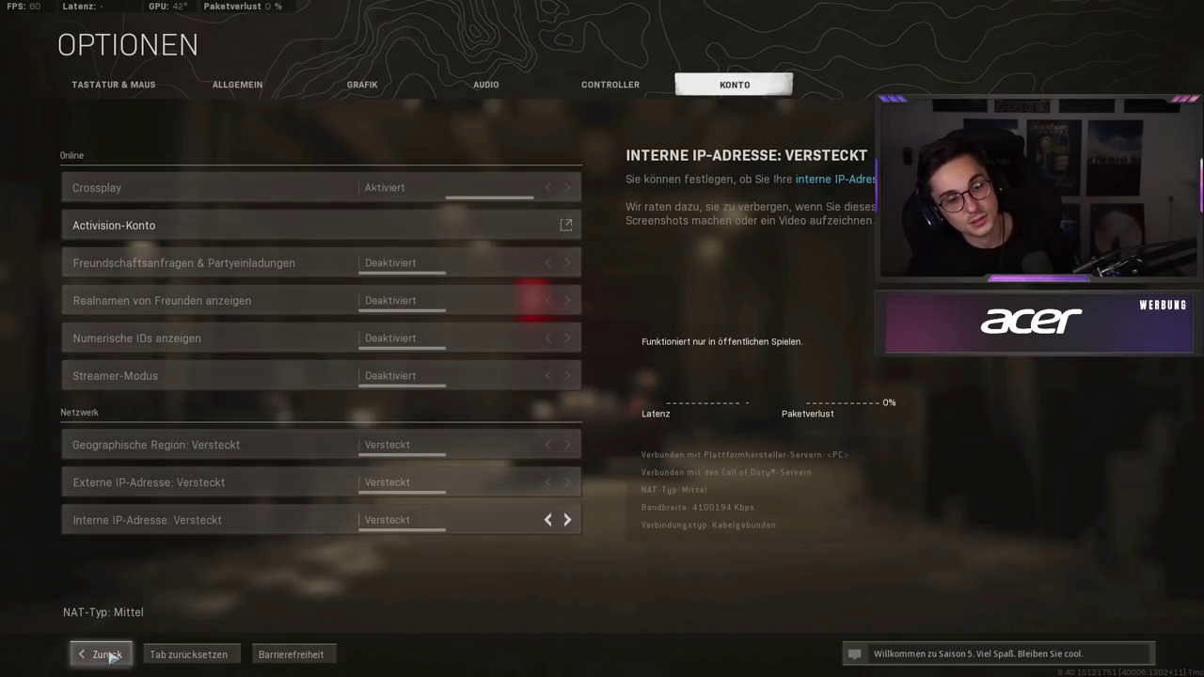
Leave the options and quit Warzone to the Windows desktop, confirming that the game closes.
left_click(103, 654)
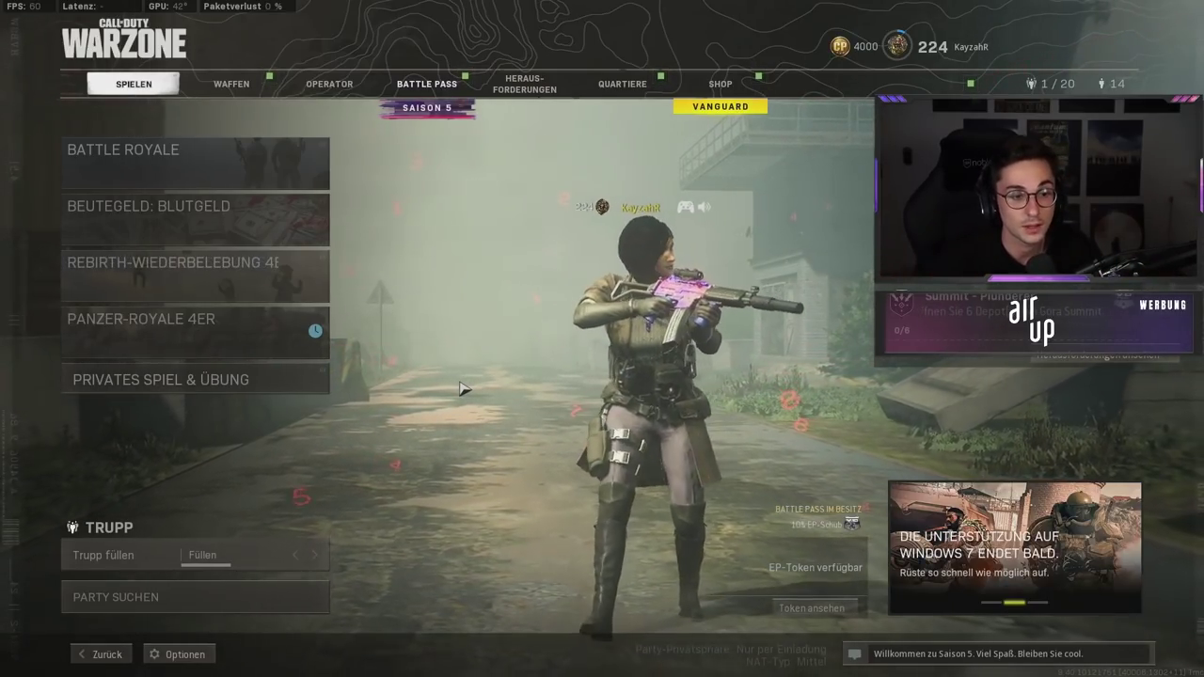
left_click(125, 654)
left_click(132, 655)
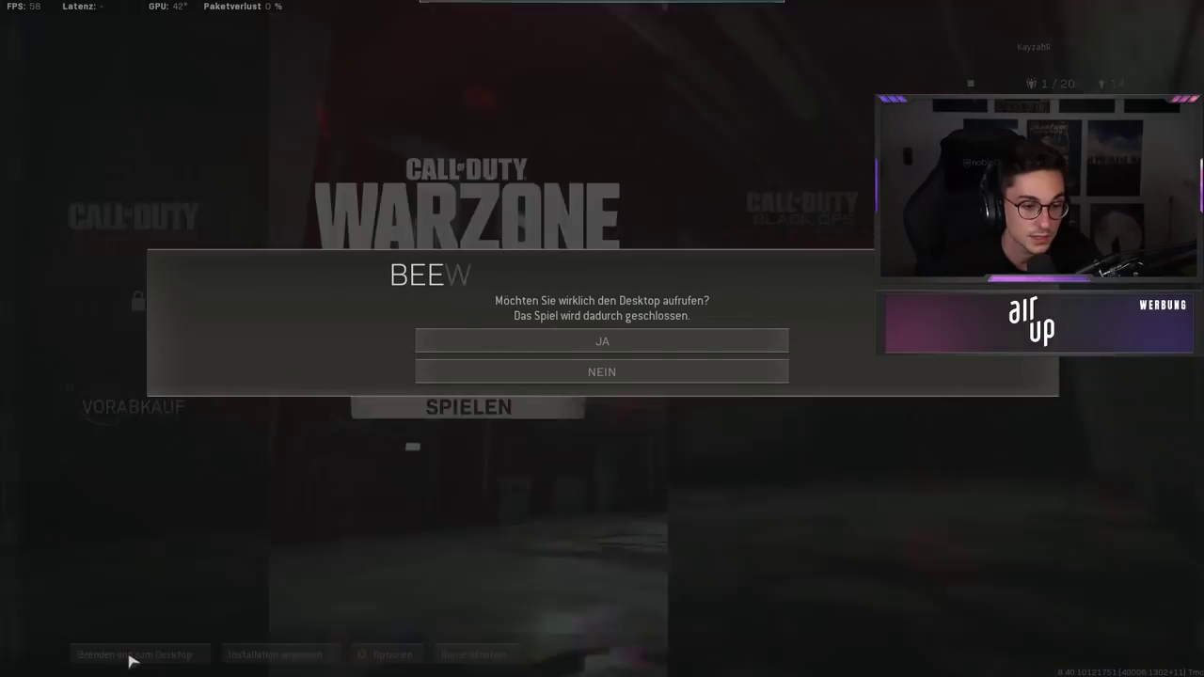
left_click(656, 342)
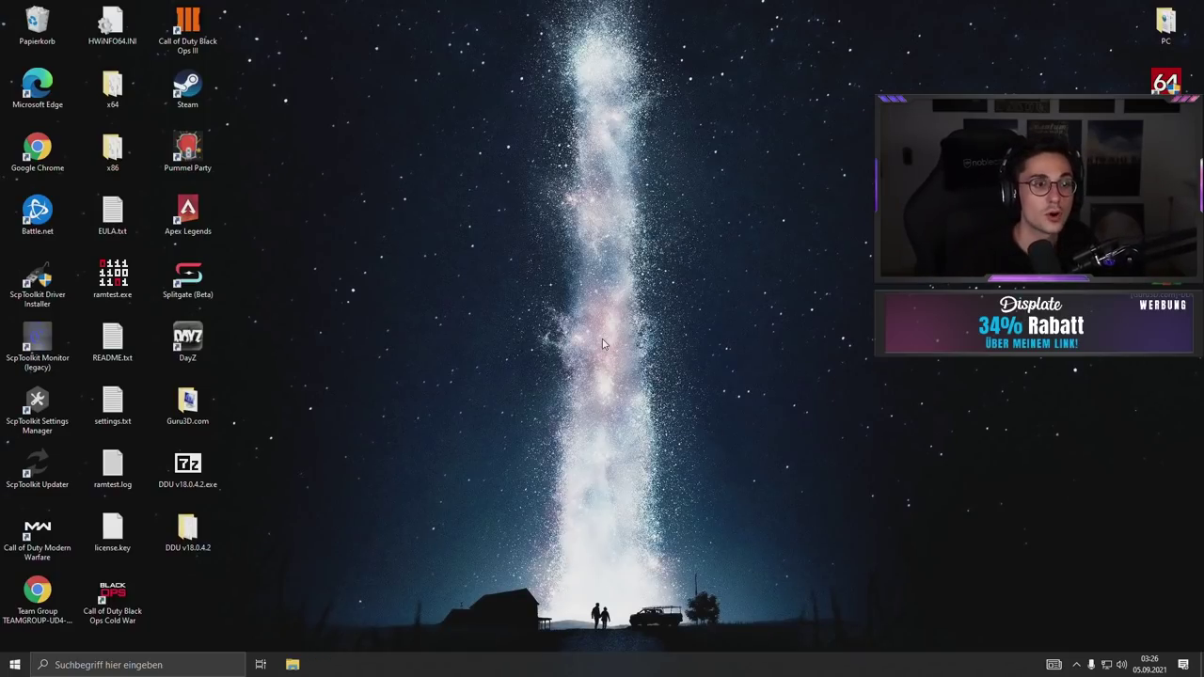
right_click(525, 248)
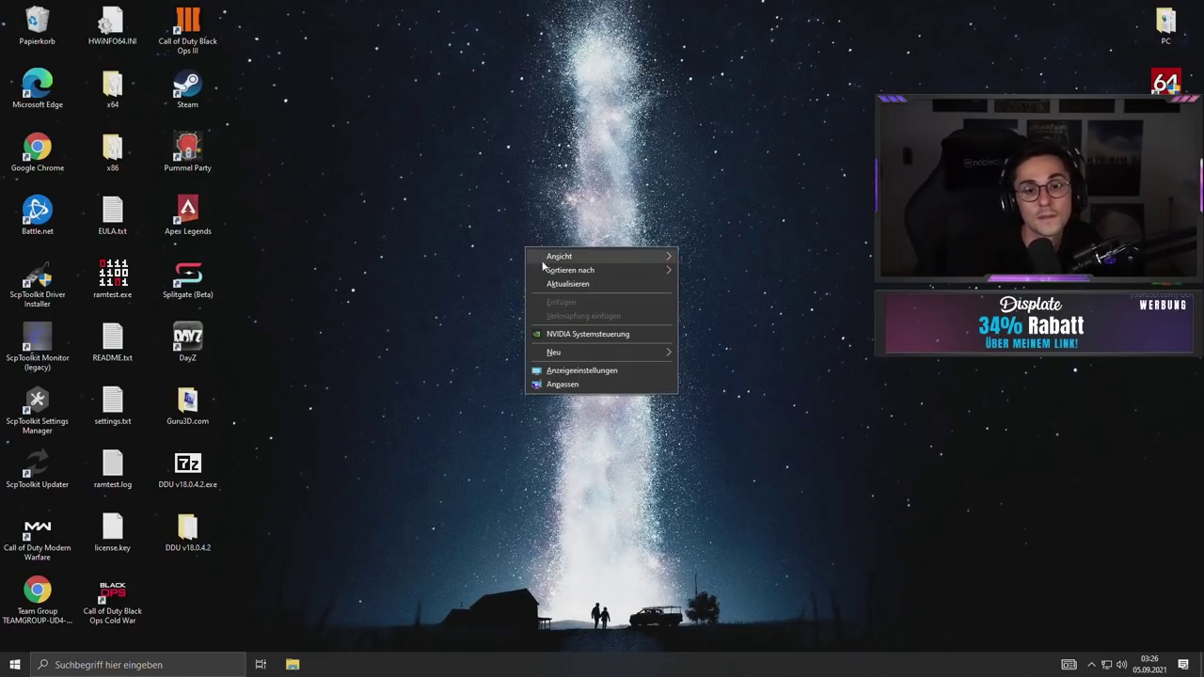
left_click(605, 372)
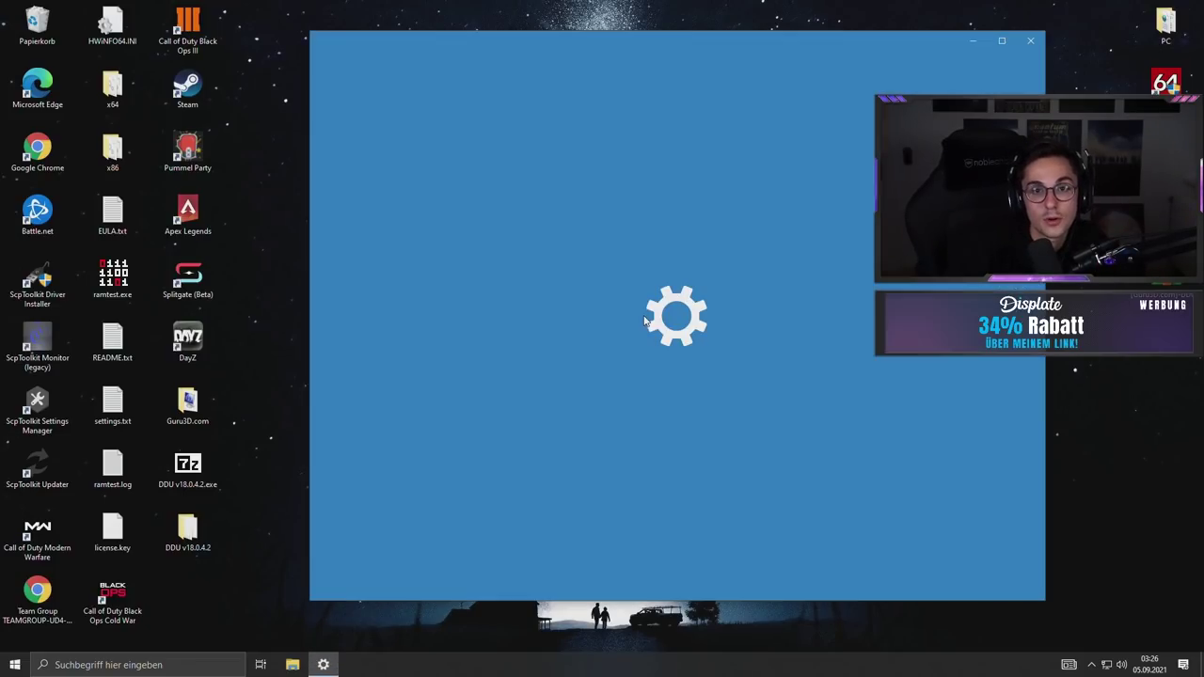
scroll(679, 287, "down", 5)
scroll(680, 287, "down", 1)
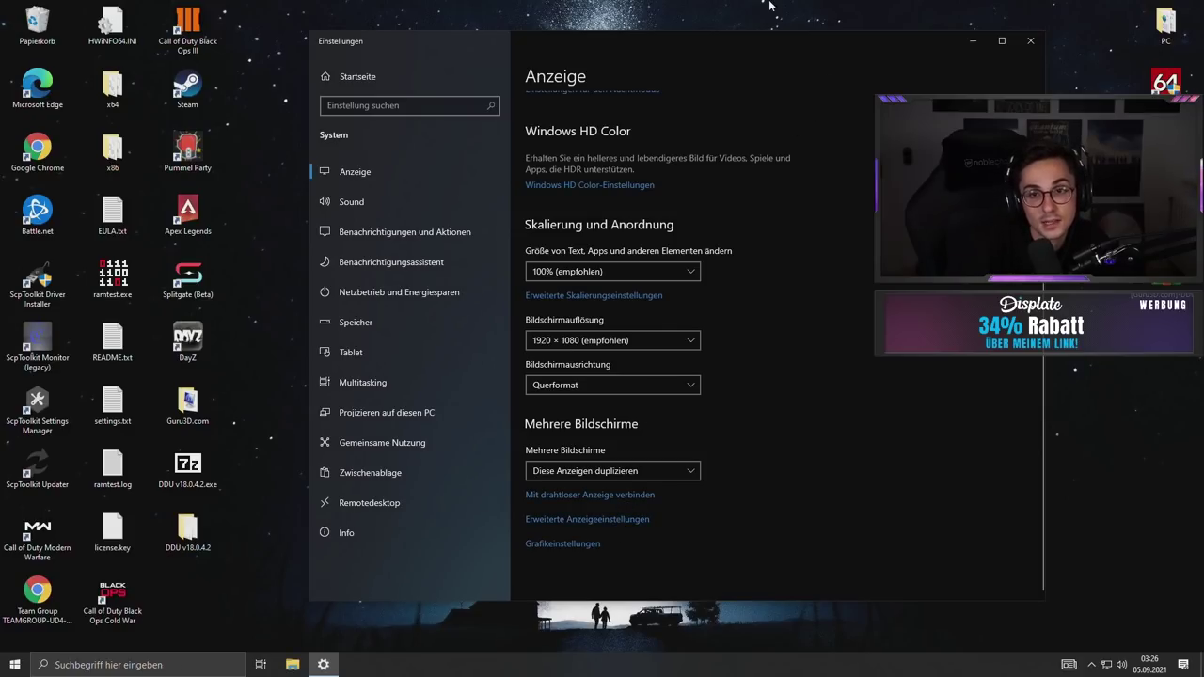
left_click(1031, 41)
Open the Windows Erweiterte Anzeigeeinstellungen and select 239,964 Hz as the refresh rate for Anzeige 1.
right_click(457, 260)
left_click(537, 383)
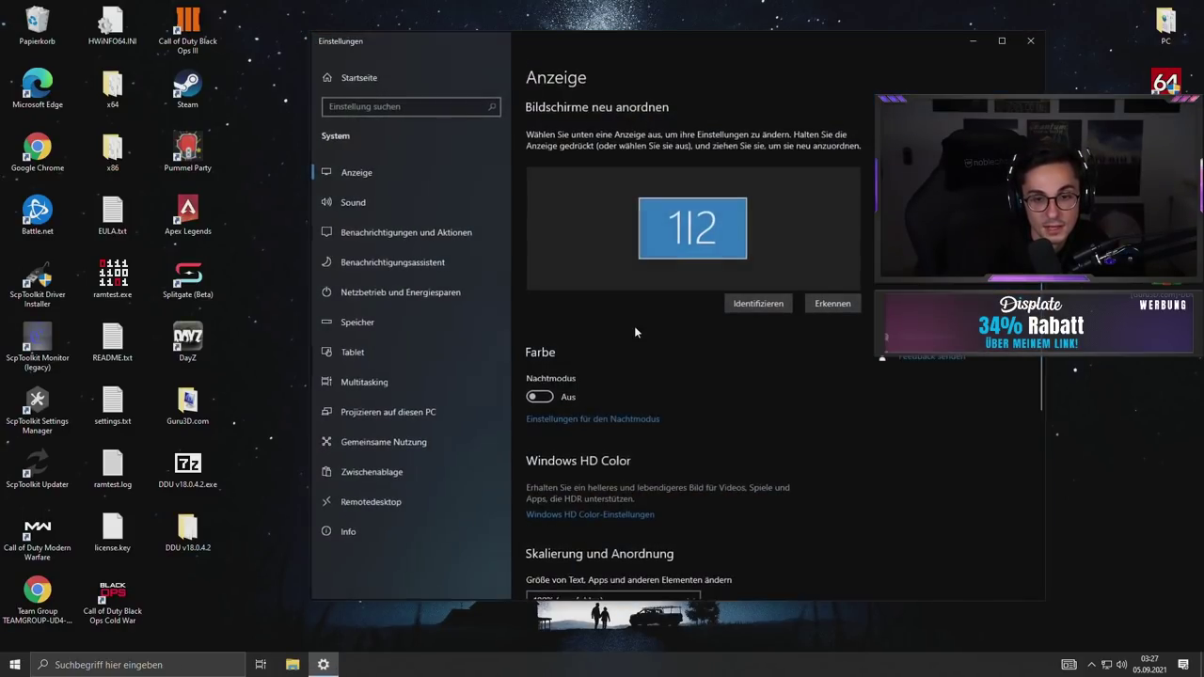
scroll(669, 388, "down", 5)
left_click(617, 524)
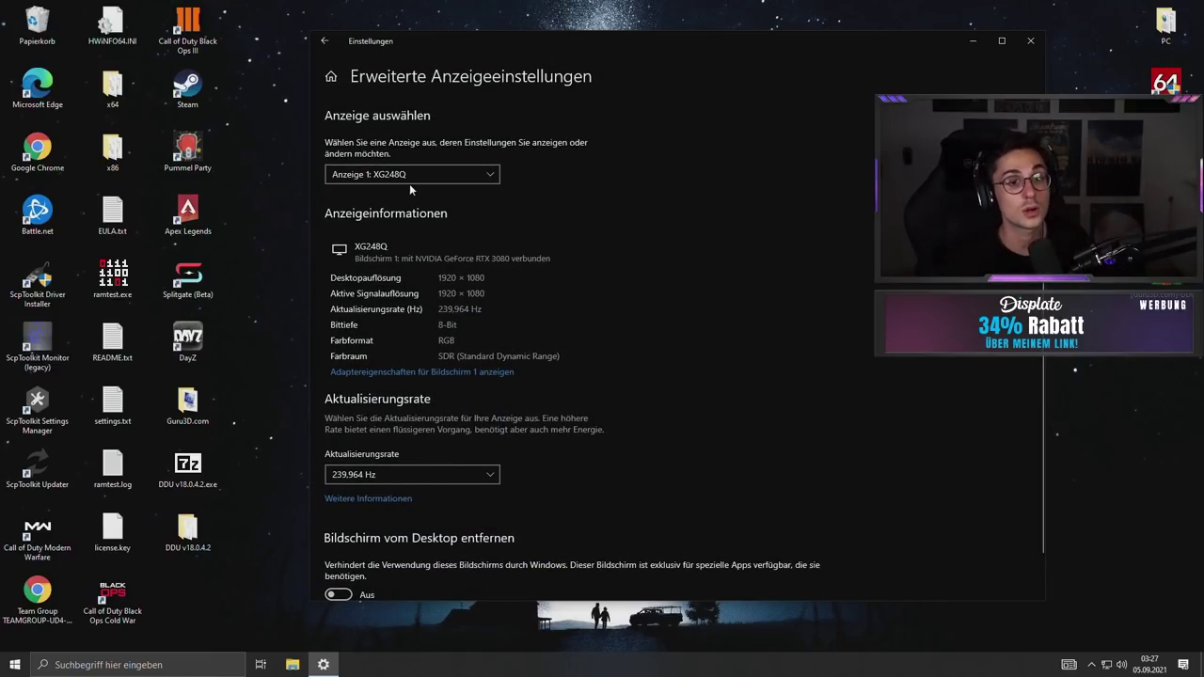
left_click(404, 478)
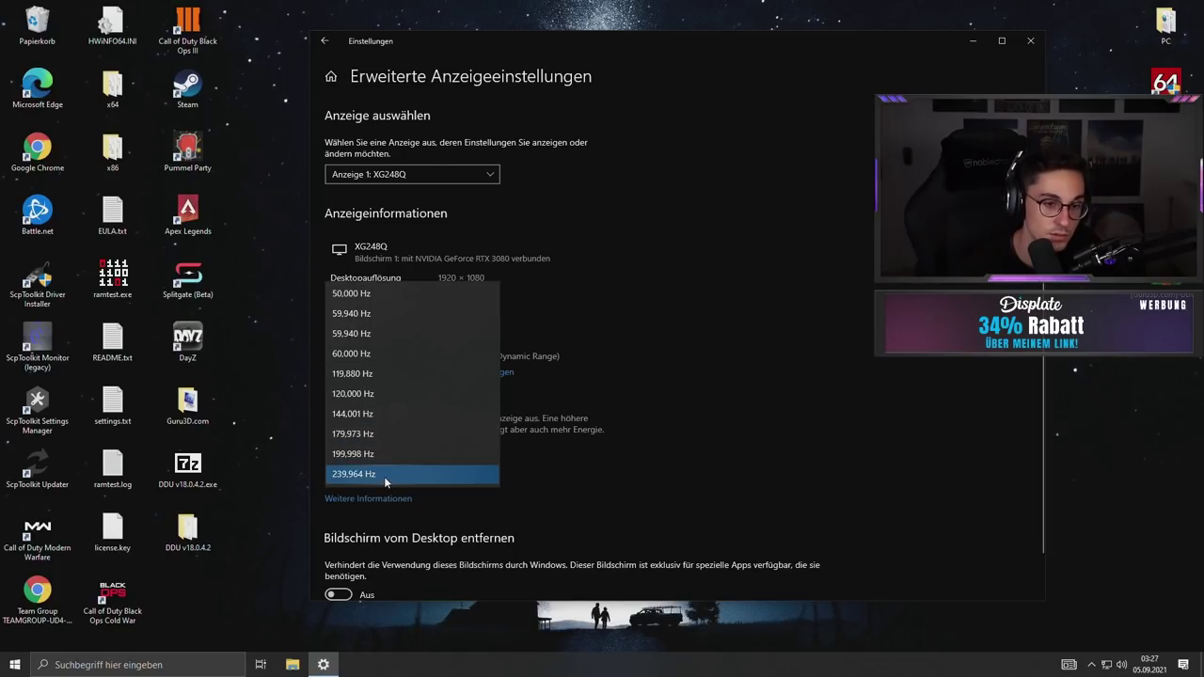
left_click(384, 476)
Examine the available refresh rates for Anzeige 1 and close the display settings.
left_click(410, 478)
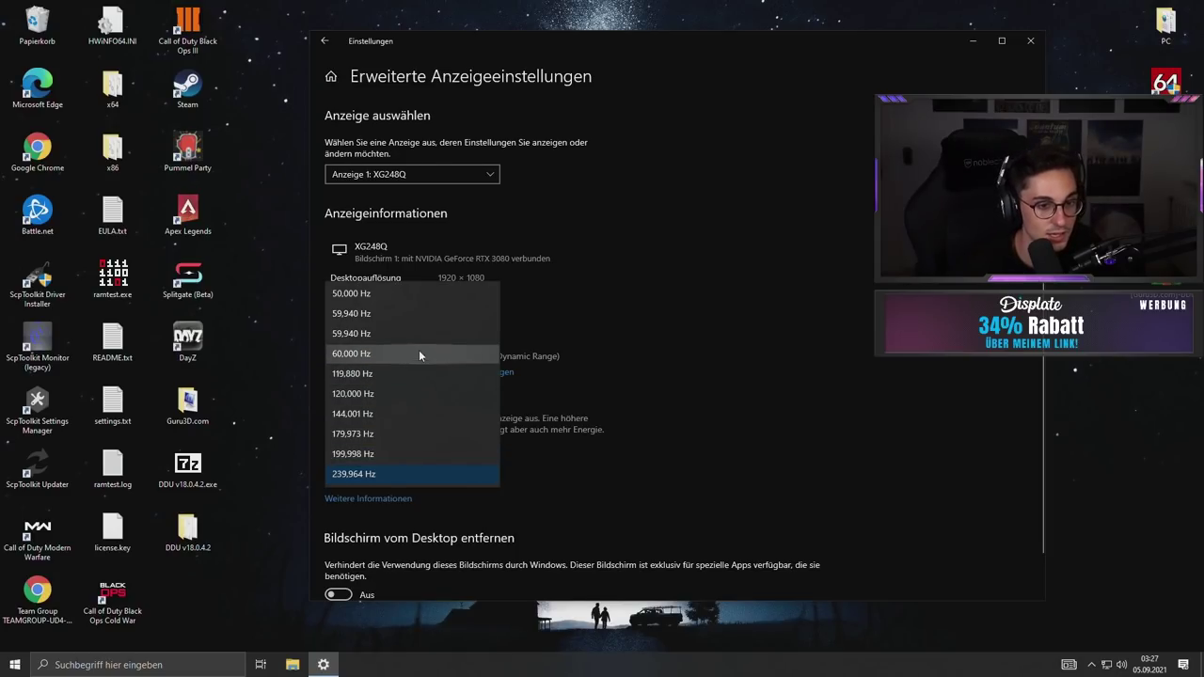
left_click(586, 486)
left_click(411, 476)
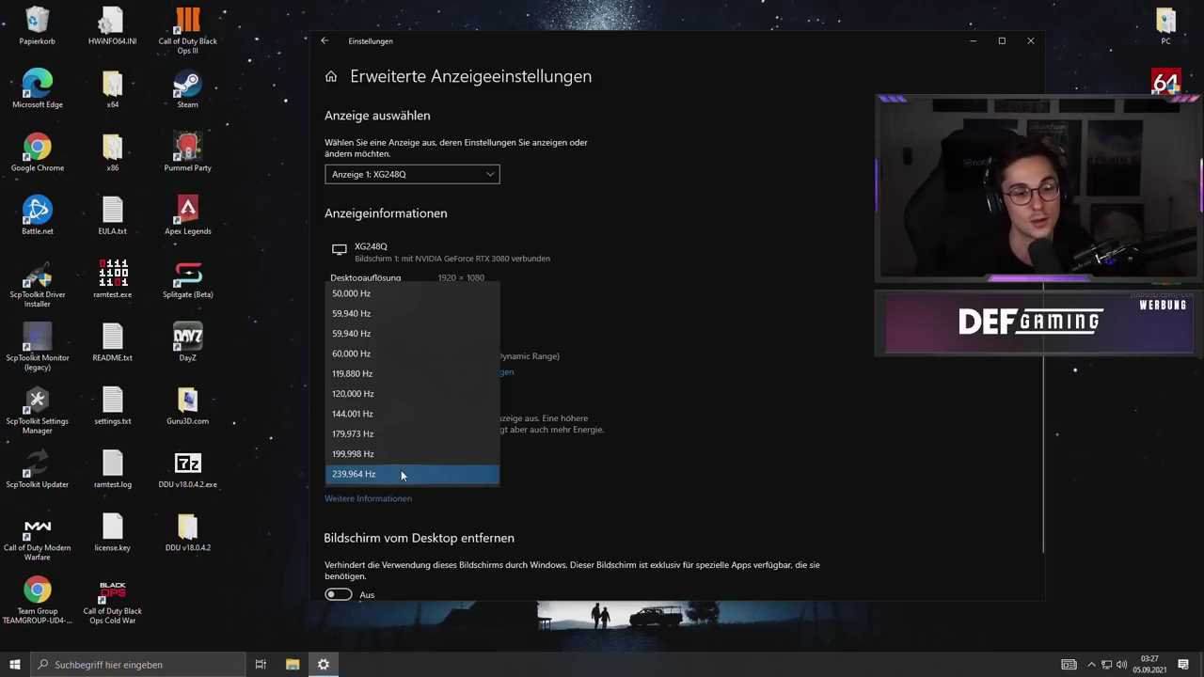
left_click(609, 463)
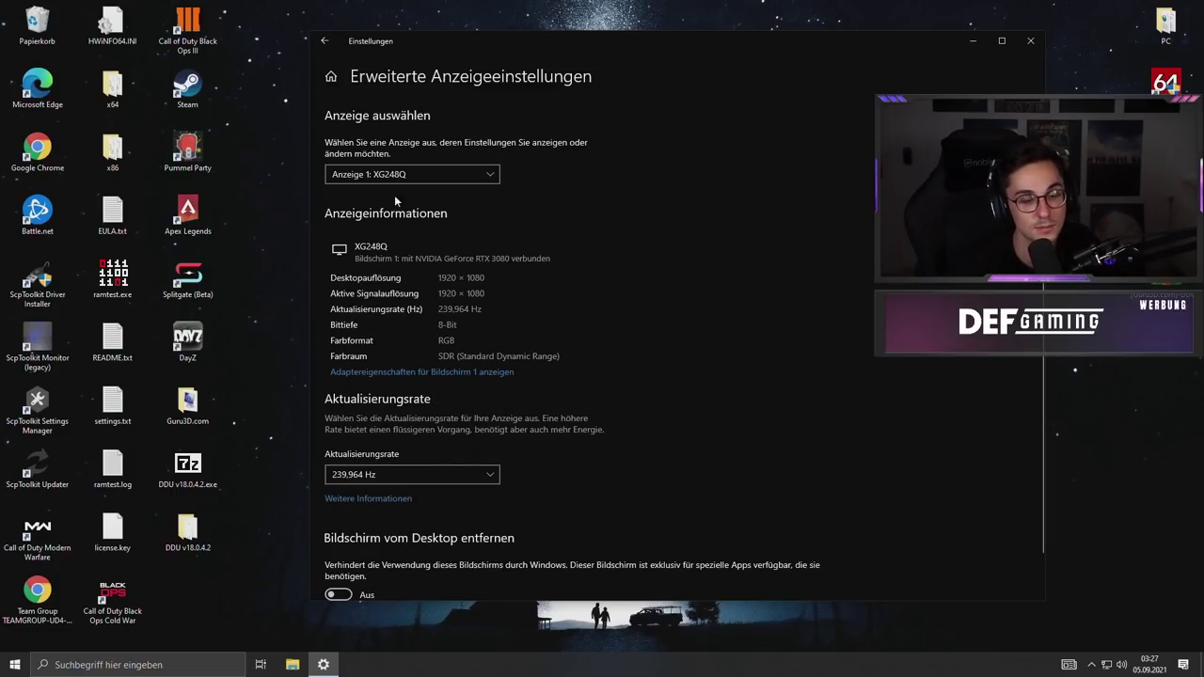
left_click(325, 42)
left_click(1029, 51)
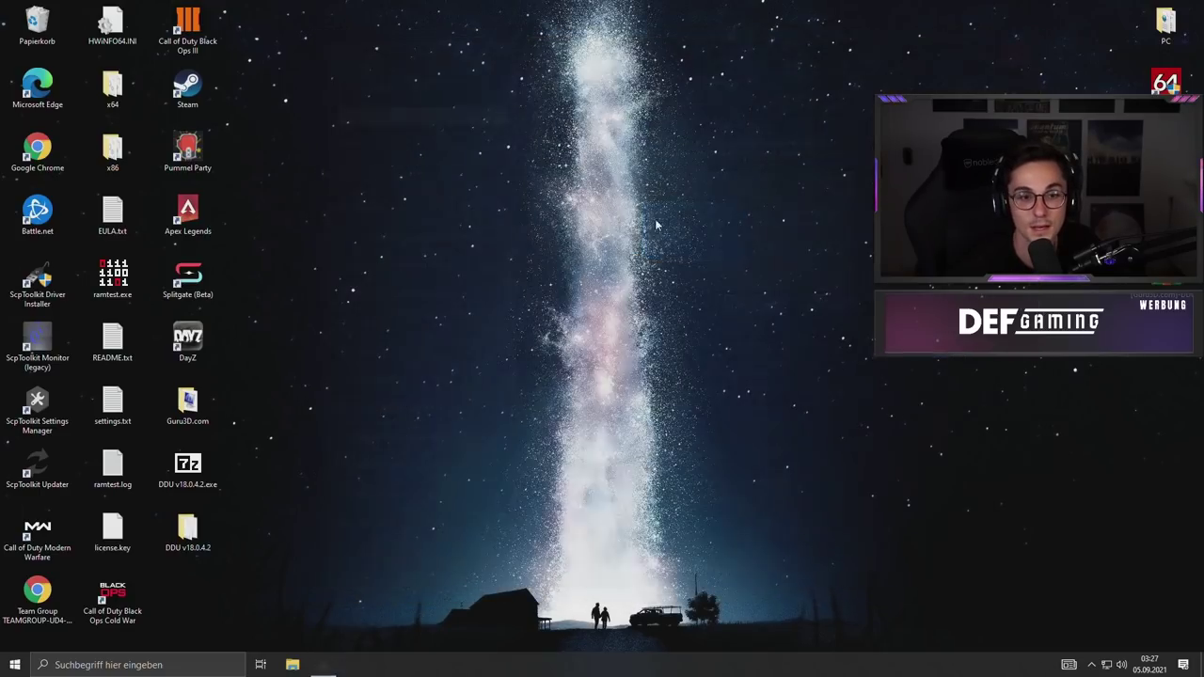
Search Windows for "energie", examine the power plans in Energieoptionen, and close the window.
right_click(600, 228)
key("Escape")
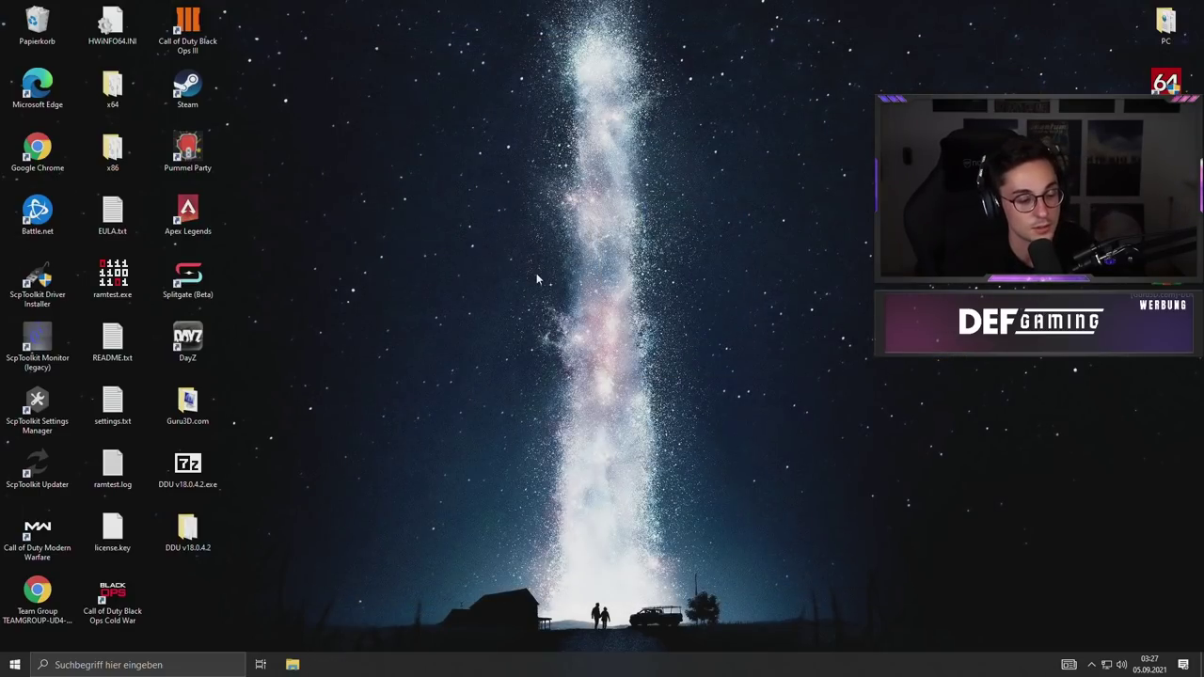
key("super+s")
type("energie")
key("Return")
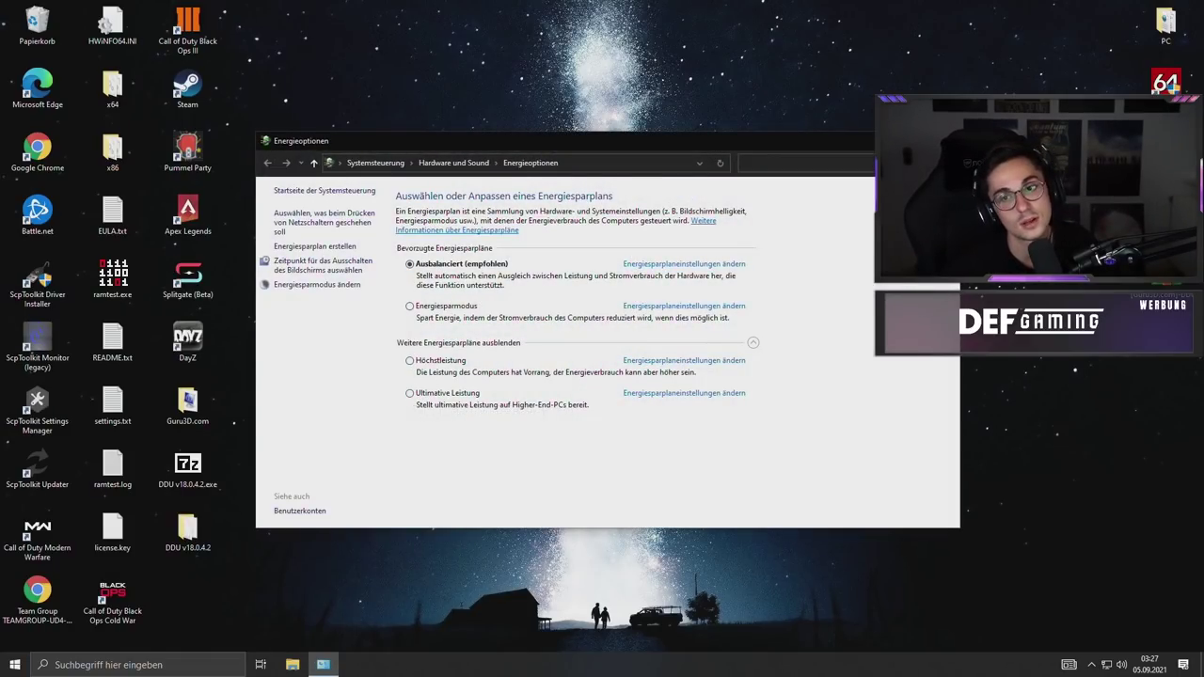
key("alt+F4")
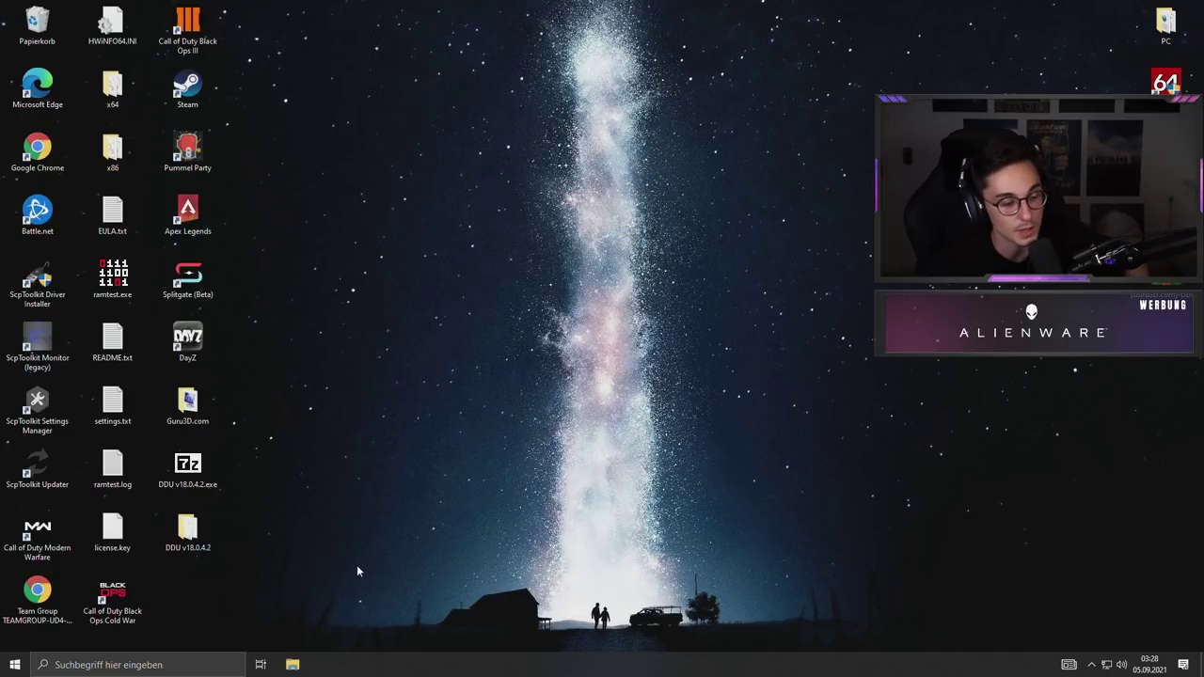
Find the temporary files folder with a Windows search for "%temp%" and open it.
key("super+s")
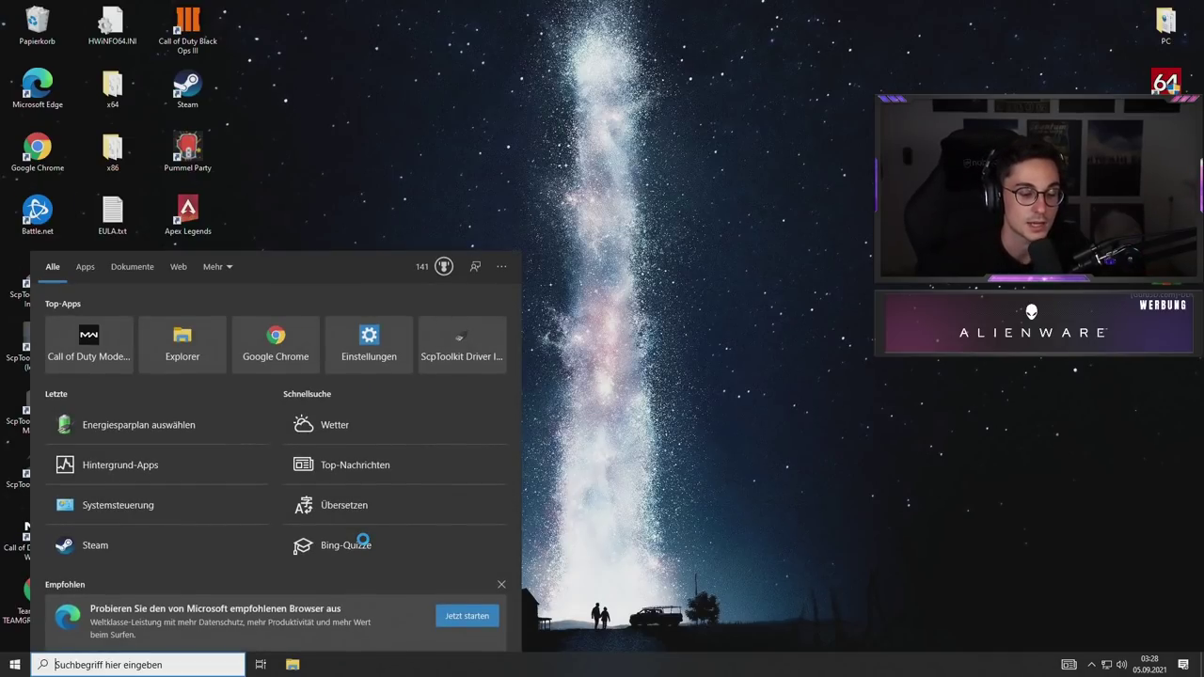
type("%temp%")
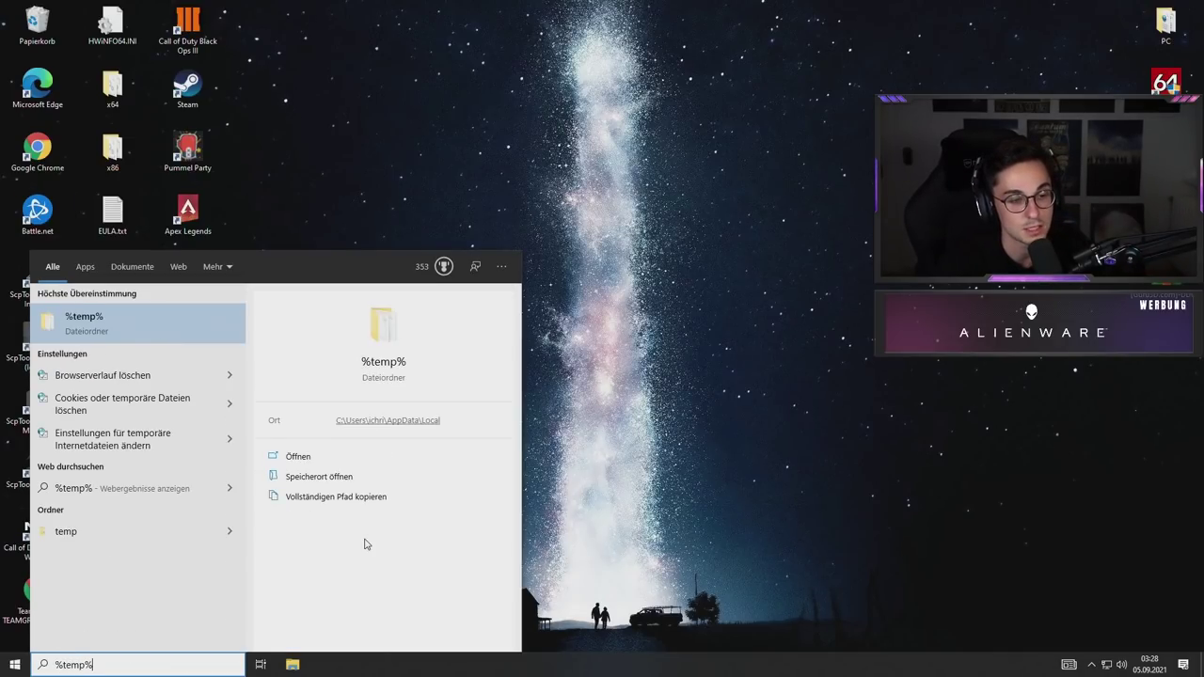
key("Return")
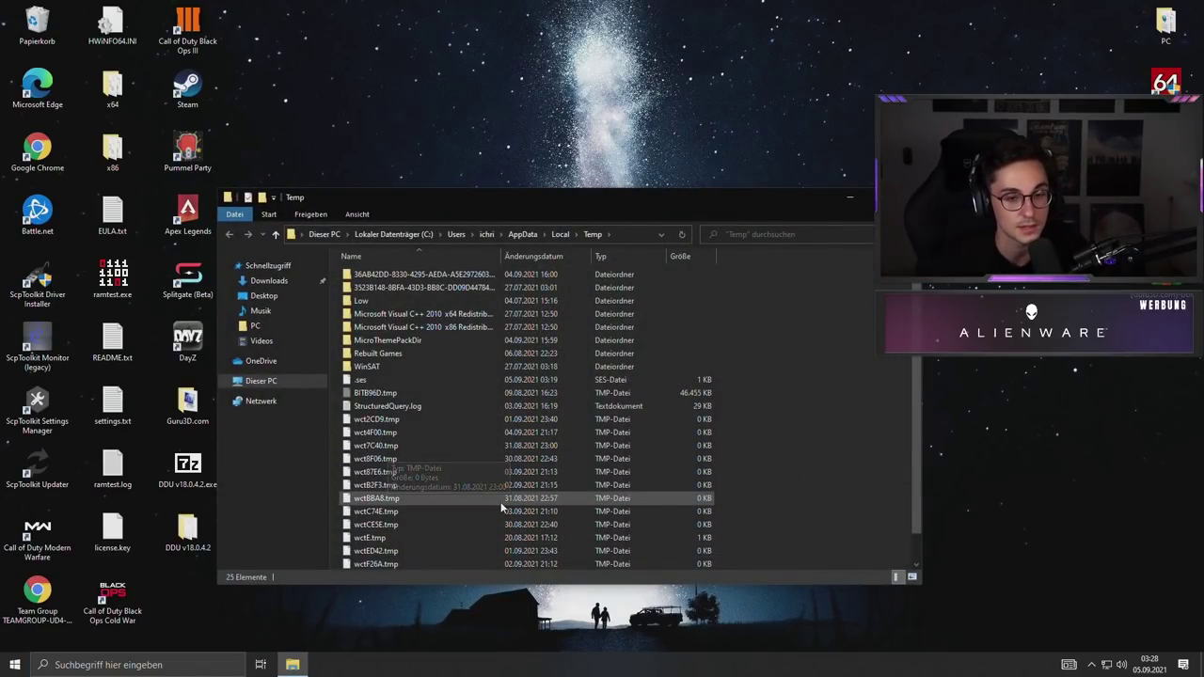
Delete all files and folders in the Temp folder, minimizing its window and answering the folder access prompt.
key("ctrl+a")
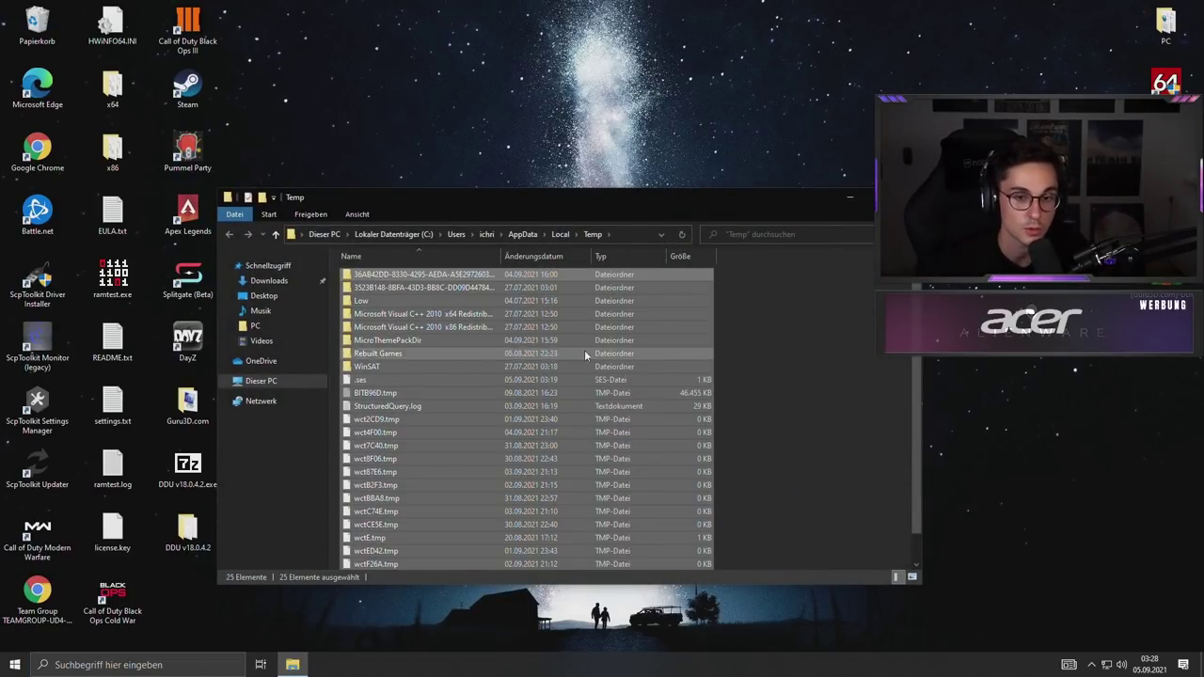
right_click(453, 355)
left_click(532, 535)
left_click(652, 344)
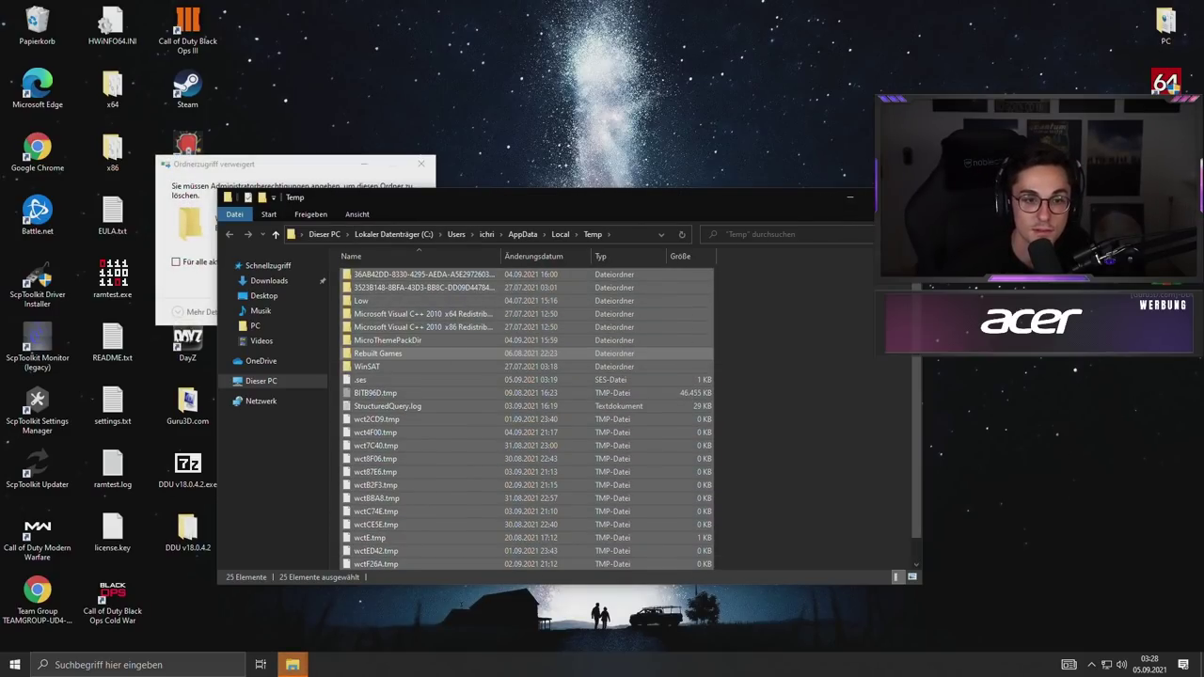
left_click(850, 198)
left_click(267, 282)
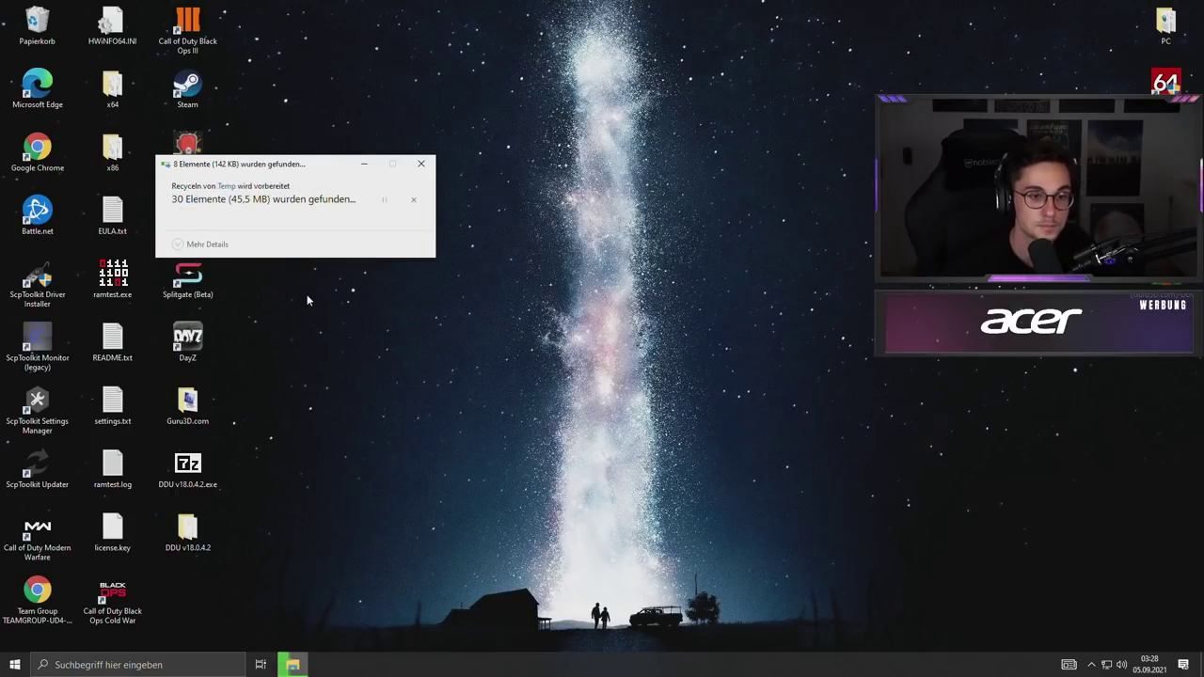